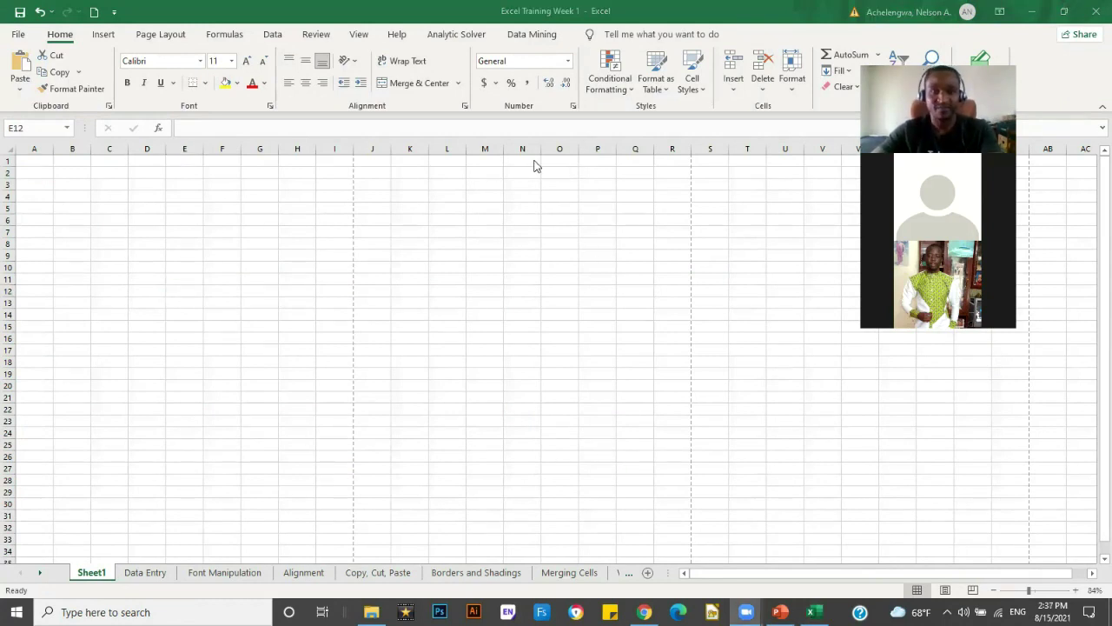
On the Data Entry sheet, enter the headers Letter in C12 and Number in D12.
left_click(139, 577)
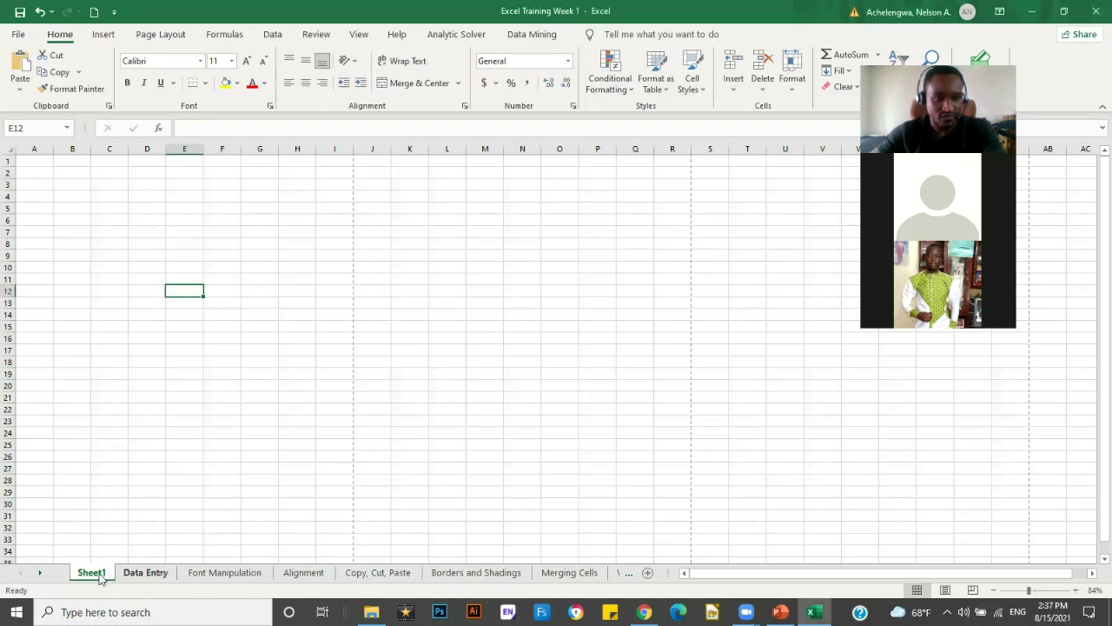
left_click(118, 222)
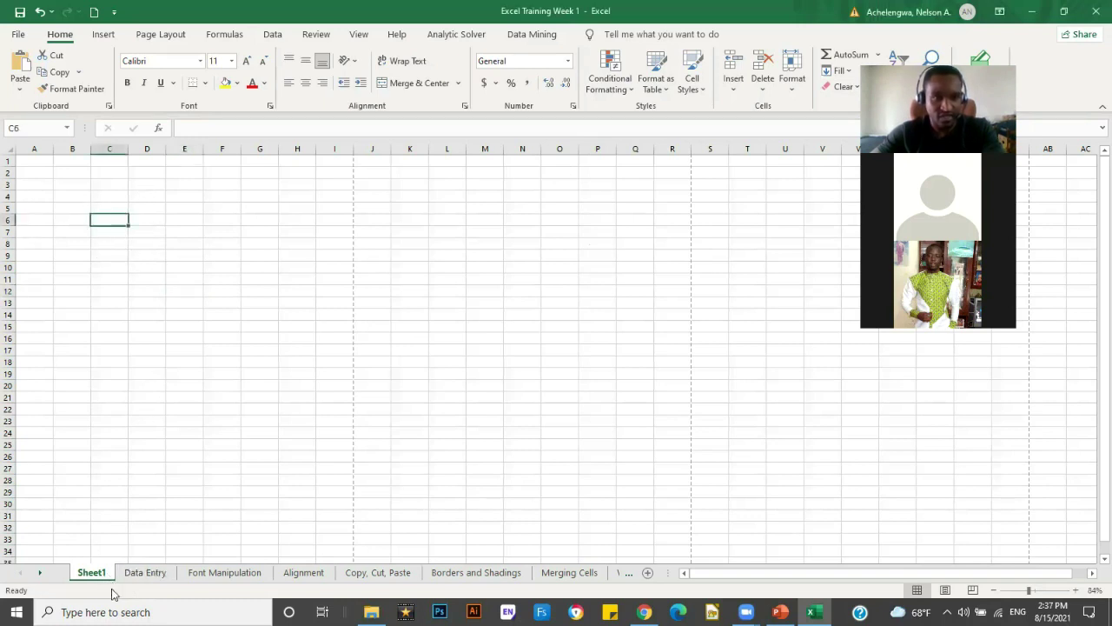
left_click(139, 572)
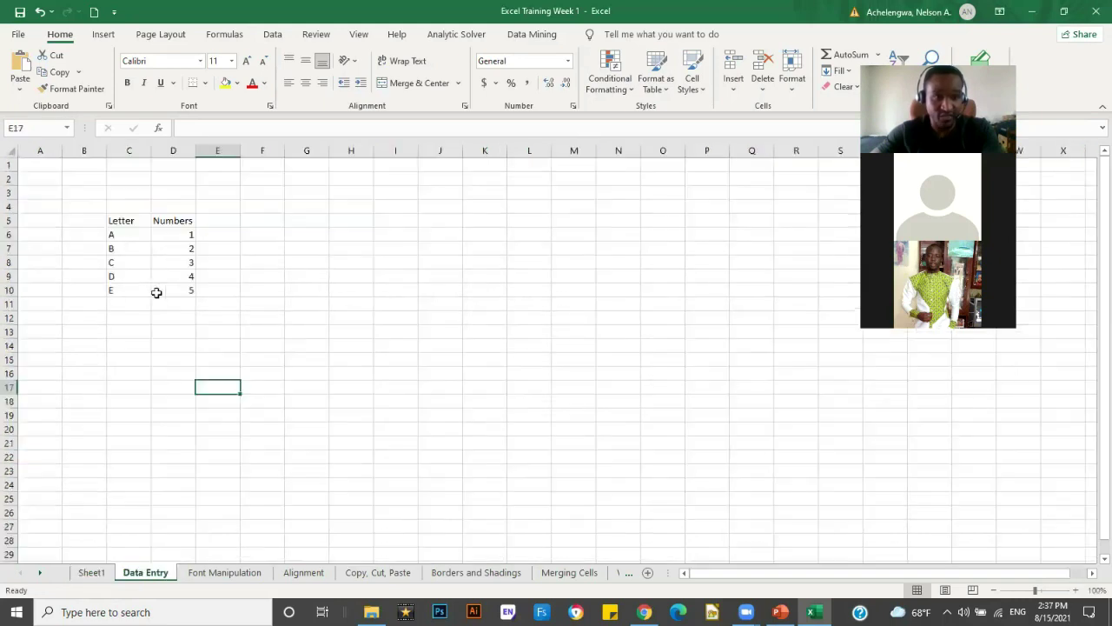
left_click(122, 328)
left_click(128, 316)
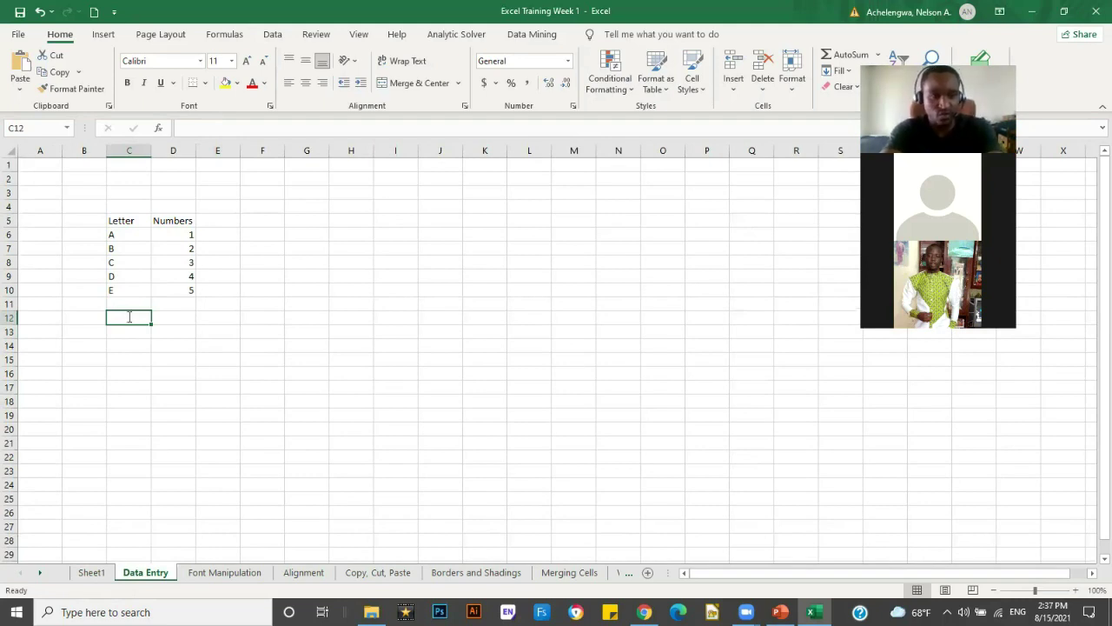
type("Ie=")
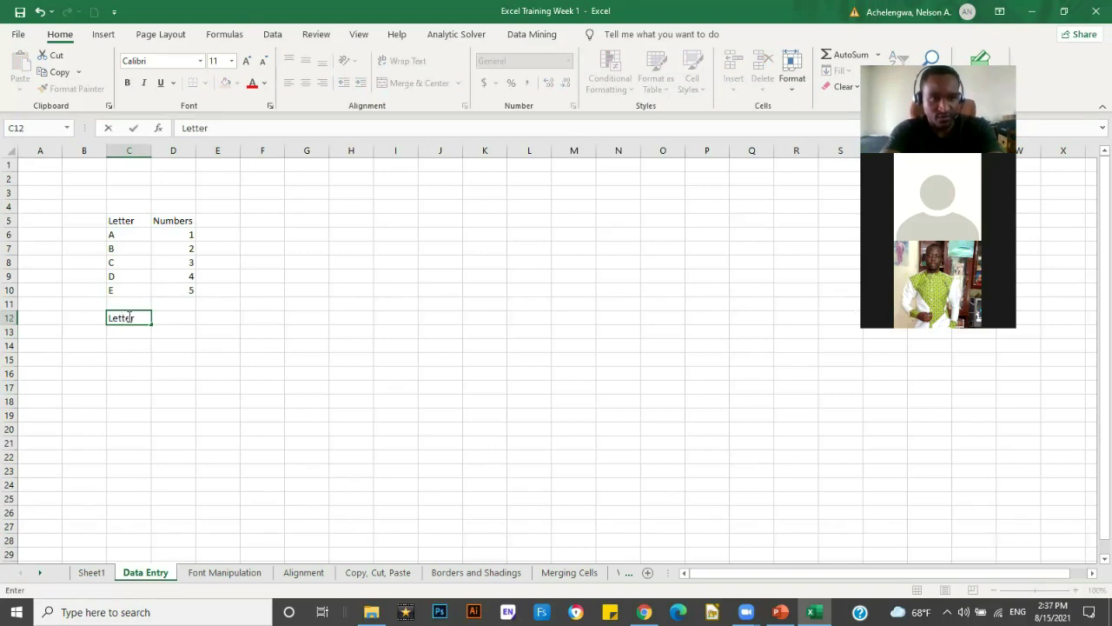
key("Tab")
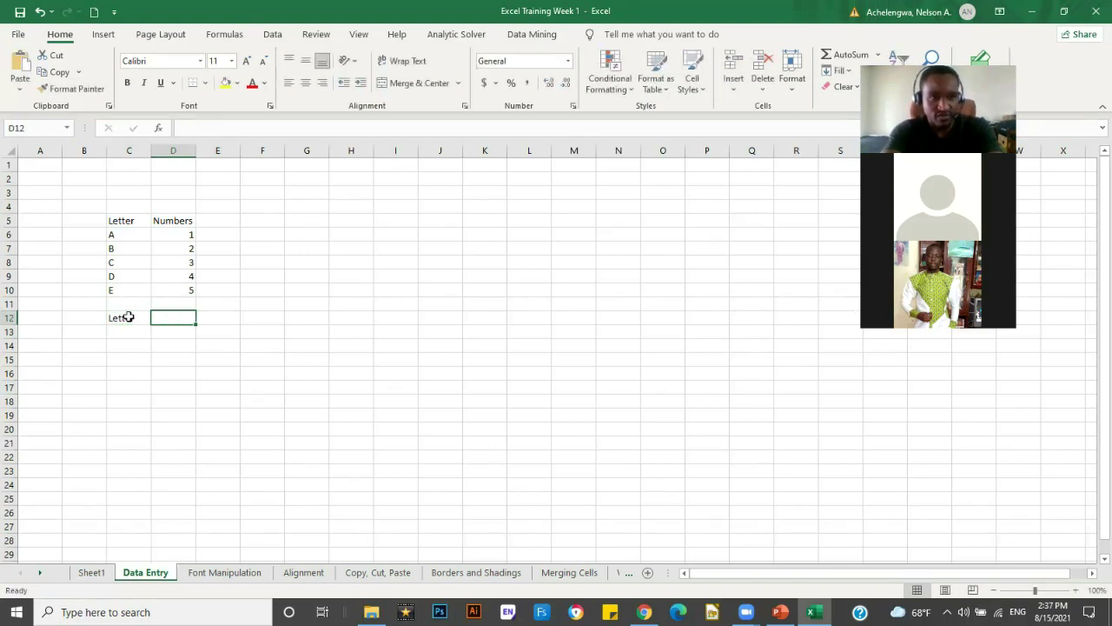
type("N")
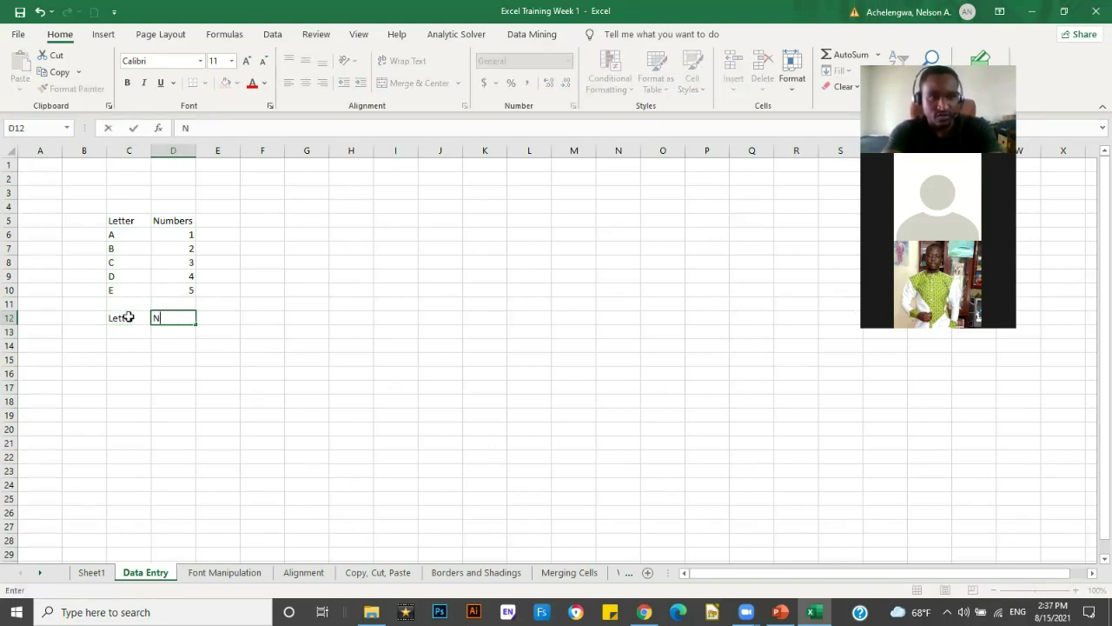
type("umber")
key("Return")
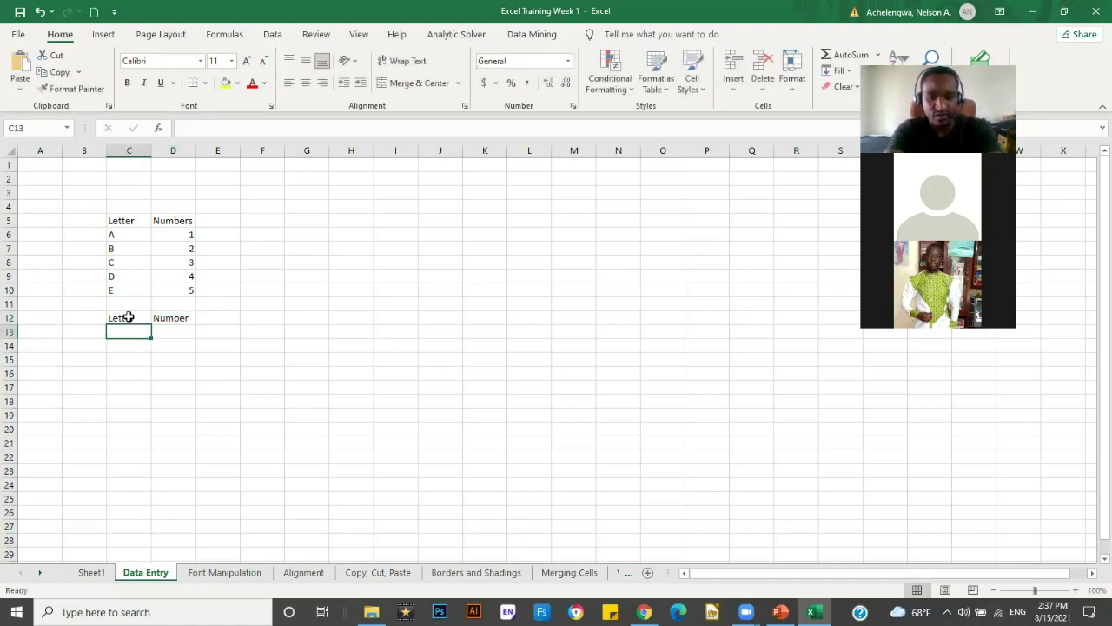
Fill the first two rows below the new headers with A and 1, B and 2.
type("A")
key("Tab")
type("1")
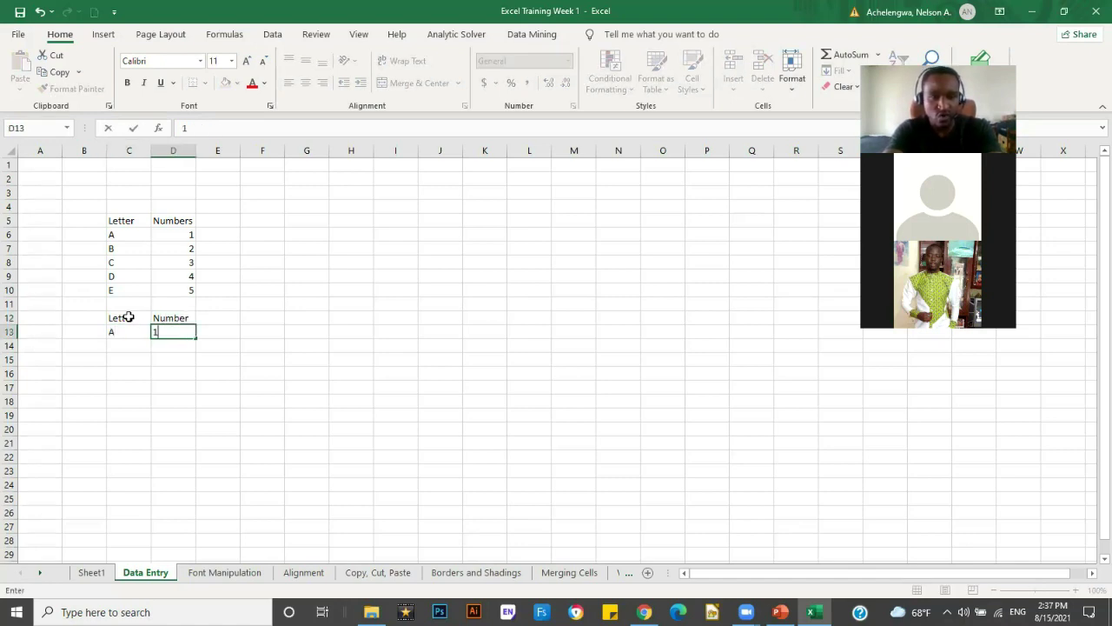
key("shift+Tab")
key("Return")
type("B")
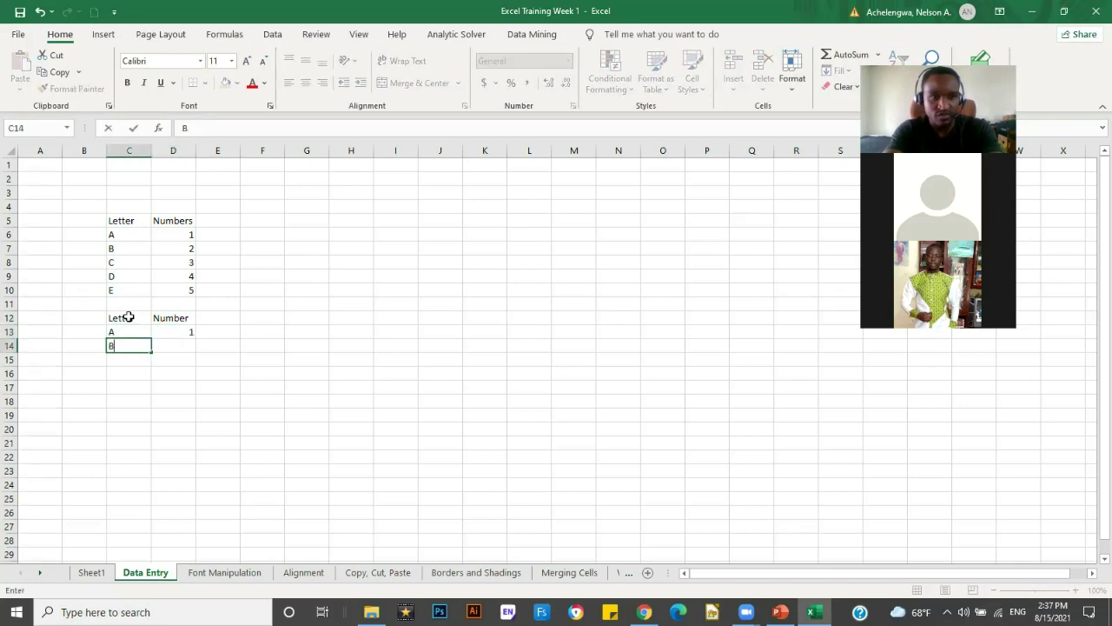
key("Tab")
type("2")
key("Return")
Complete rows 15 to 17 with C and 3, D and 4, E and 5, and select the new table C12:D17.
type("C")
key("Tab")
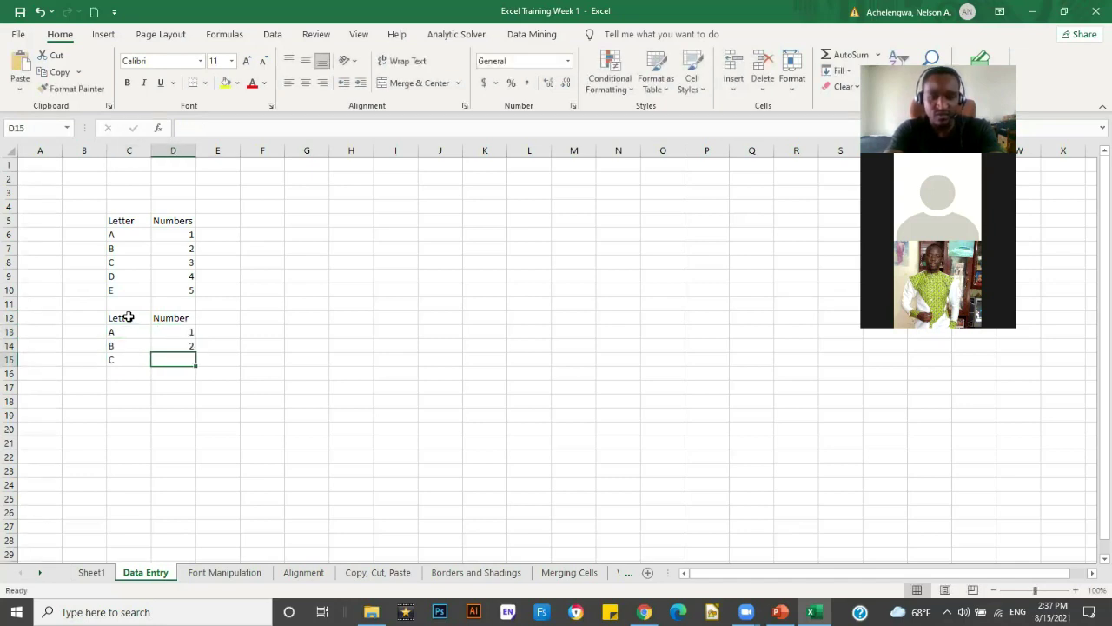
type("3")
key("Return")
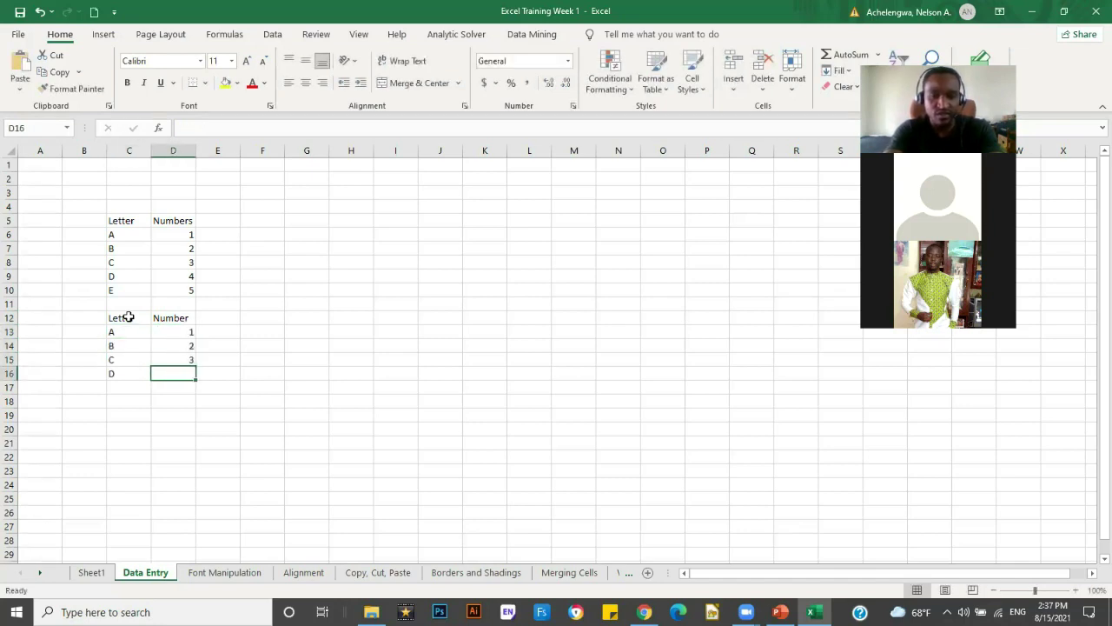
type("4")
key("Return")
type("E")
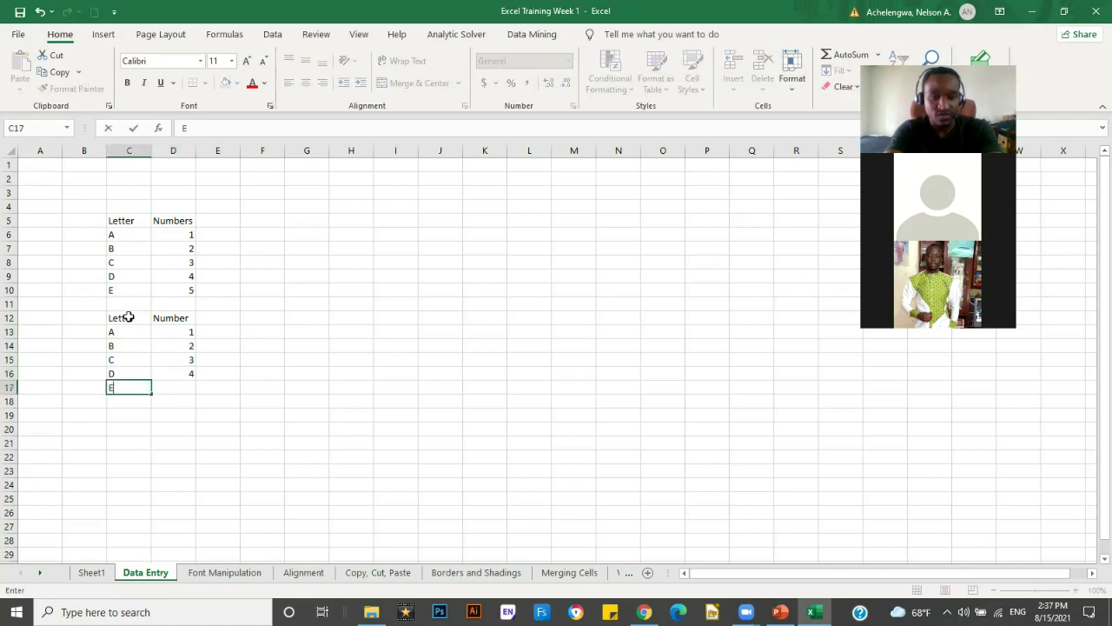
key("Tab")
type("5")
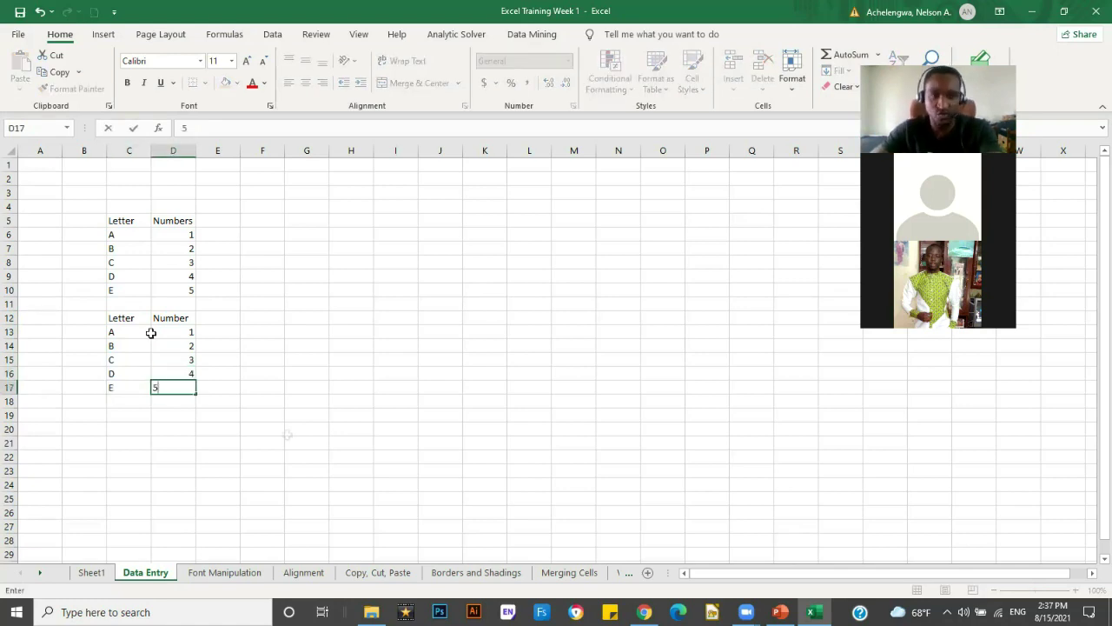
left_click(289, 440)
left_click(127, 319)
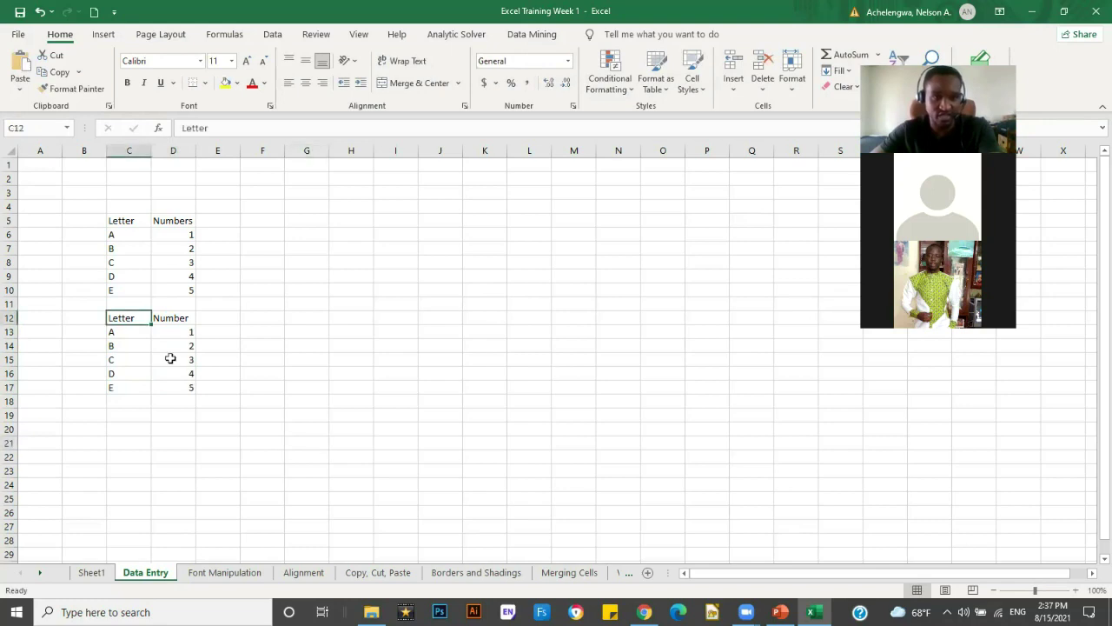
left_click(176, 384, "shift")
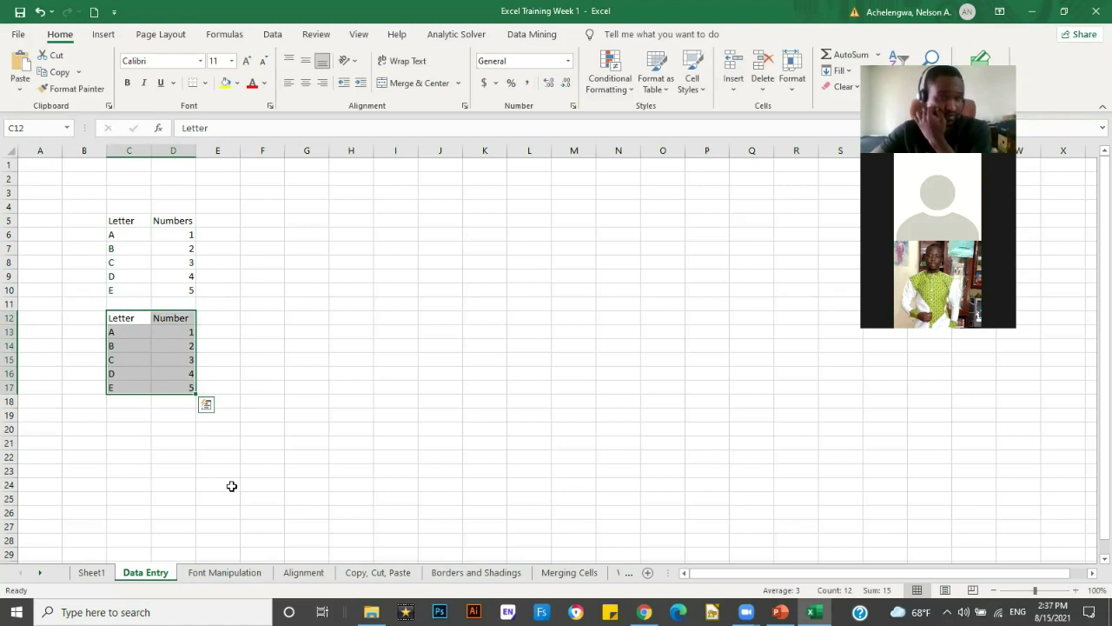
On the Font Manipulation sheet, set the font of table C4:D9 to Arial Black, size 14.
left_click(223, 573)
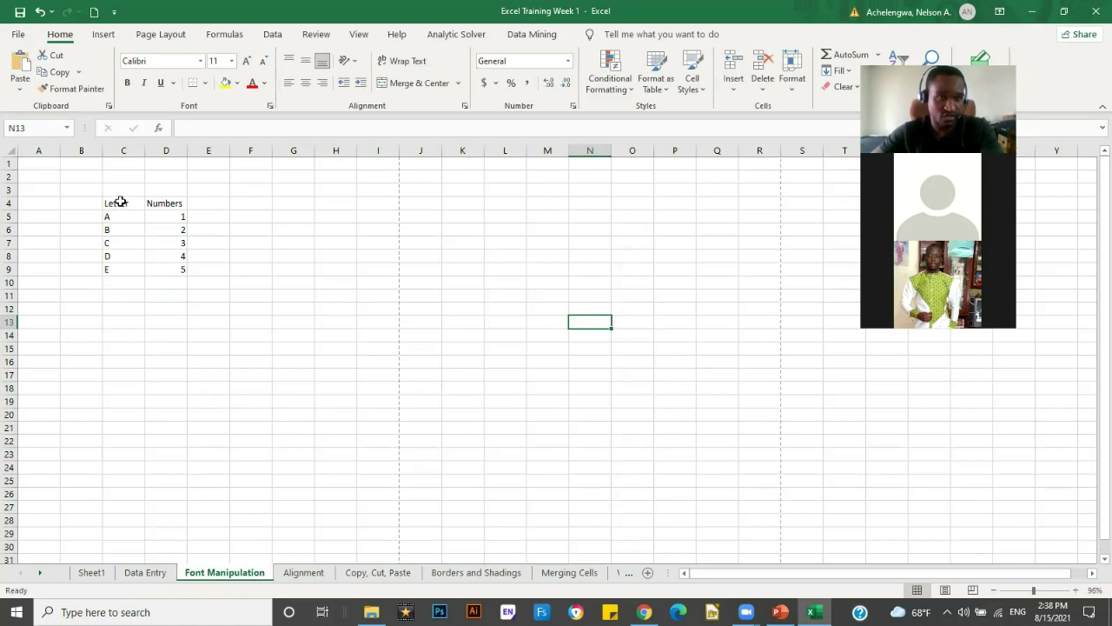
left_click_drag(119, 202, 178, 269)
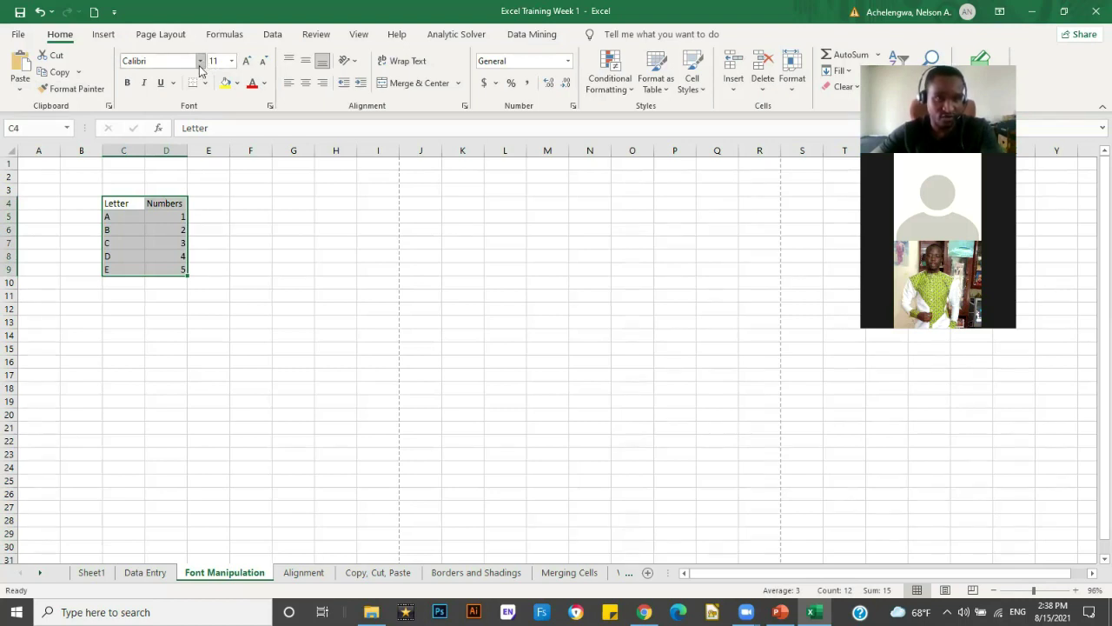
left_click(201, 62)
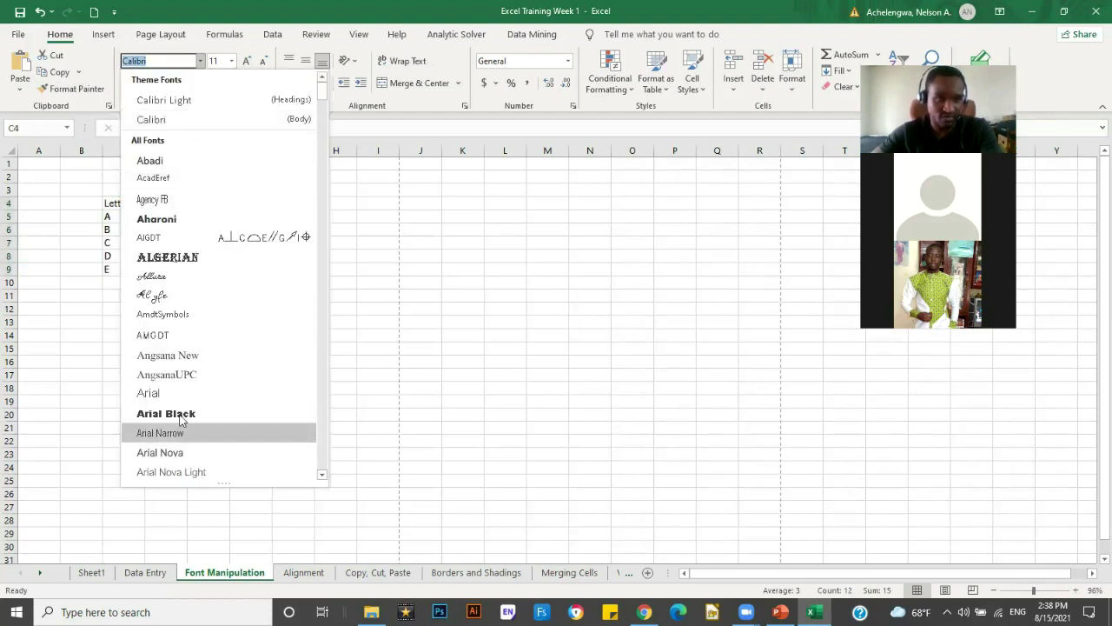
left_click(231, 63)
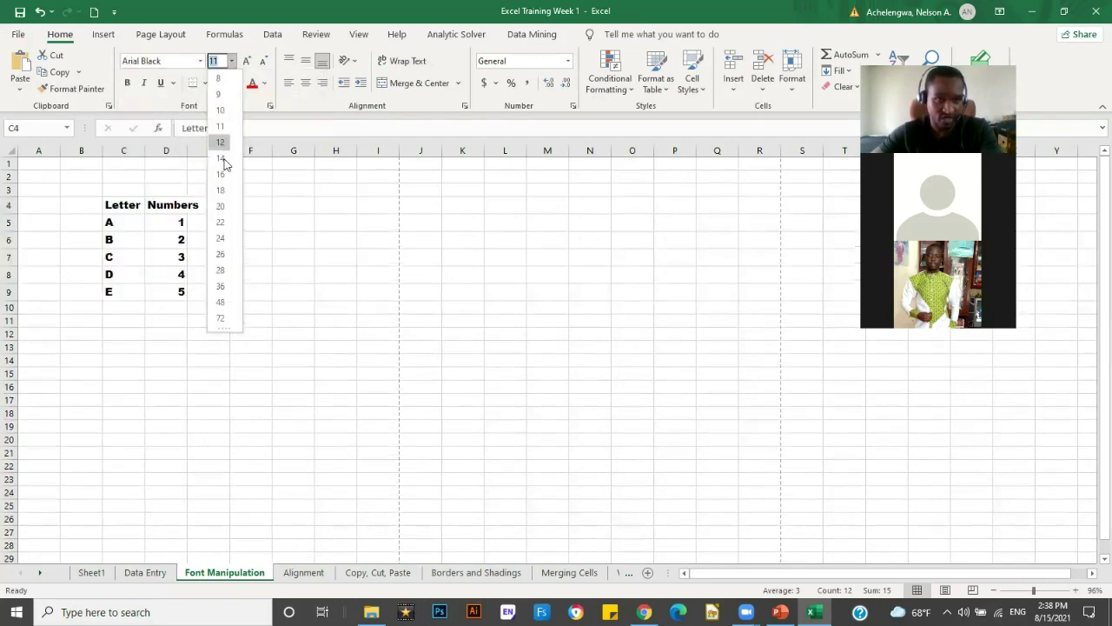
left_click(222, 160)
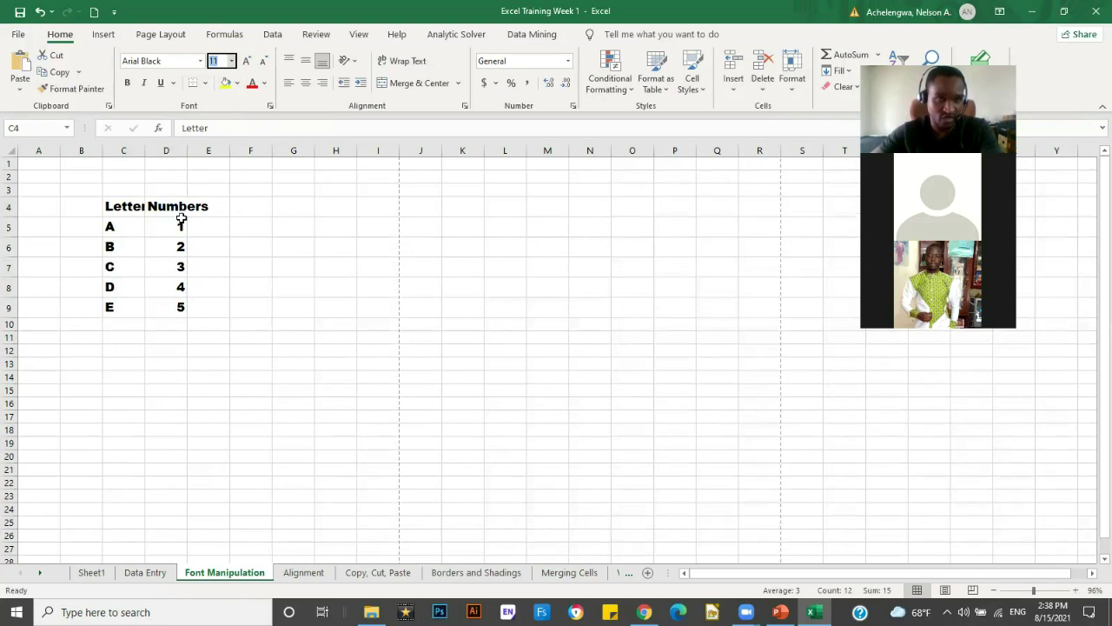
left_click(206, 257)
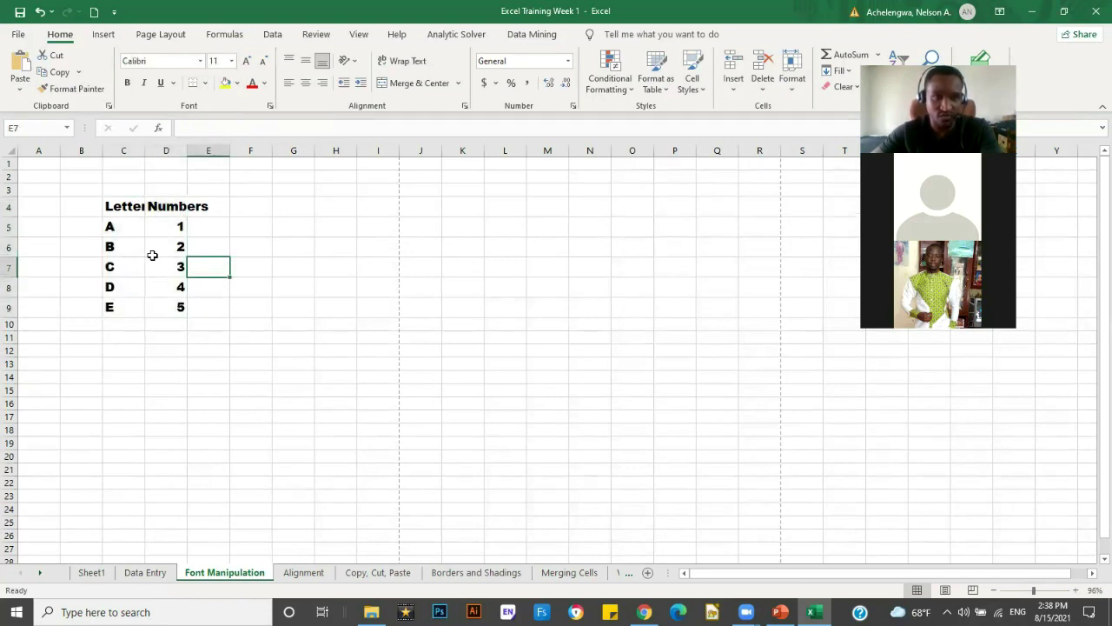
Try the AcadEref font on table C4:D9 and settle on Calibri instead.
left_click(107, 207)
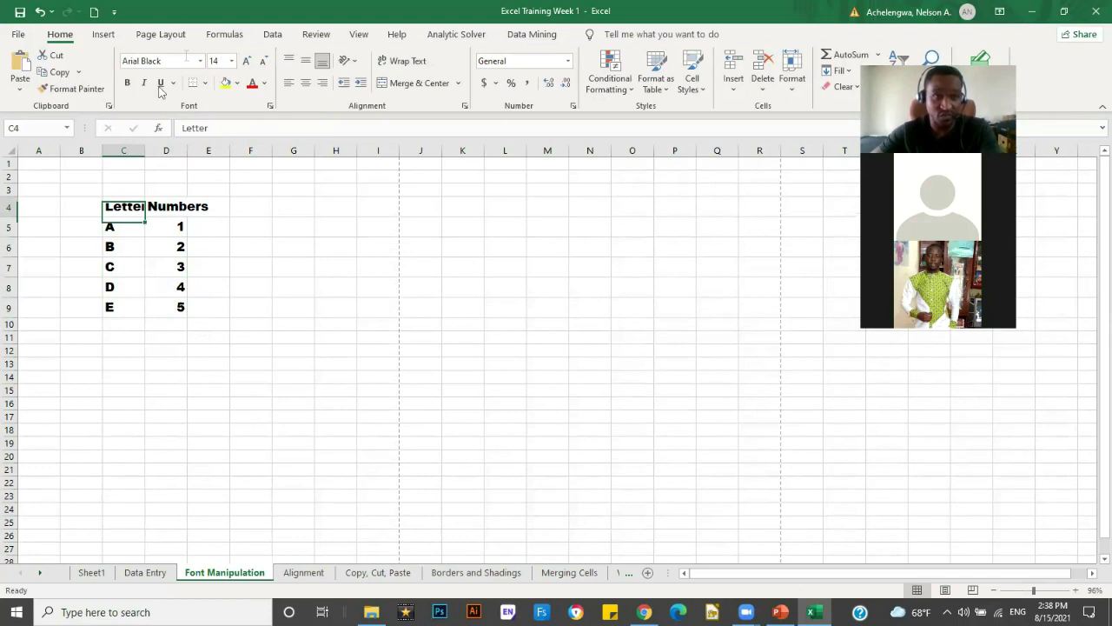
left_click_drag(123, 205, 179, 294)
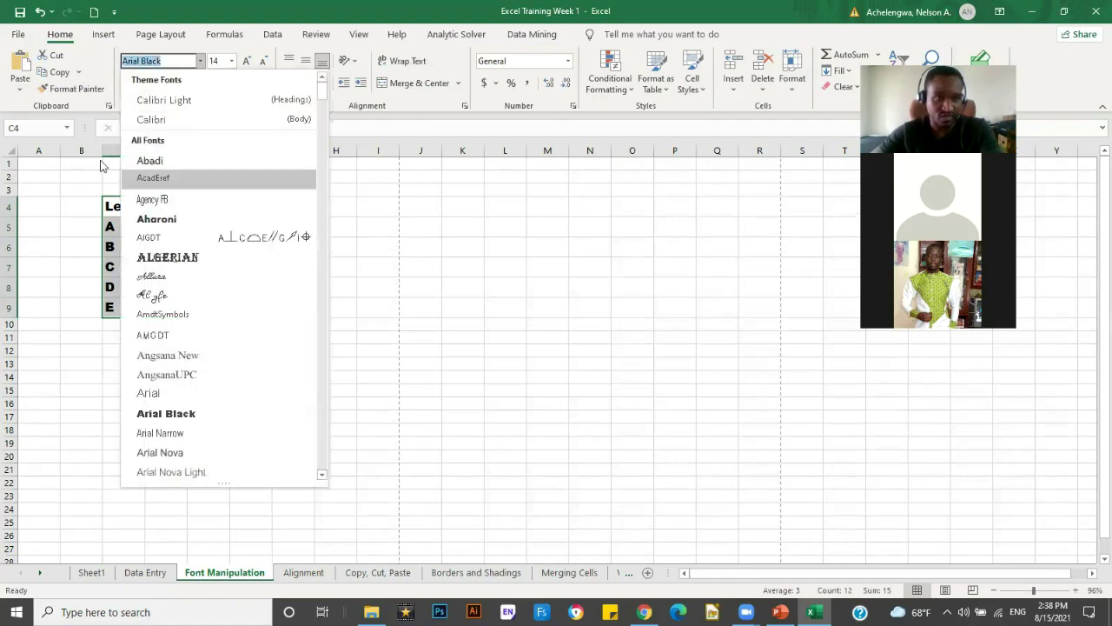
left_click(191, 181)
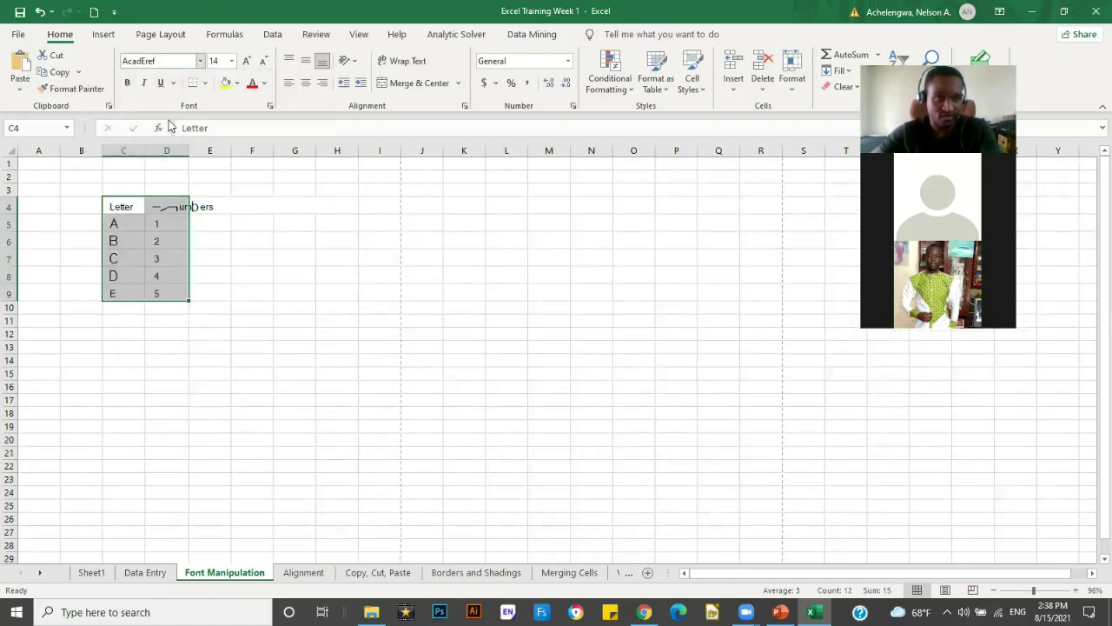
left_click(200, 60)
left_click(150, 119)
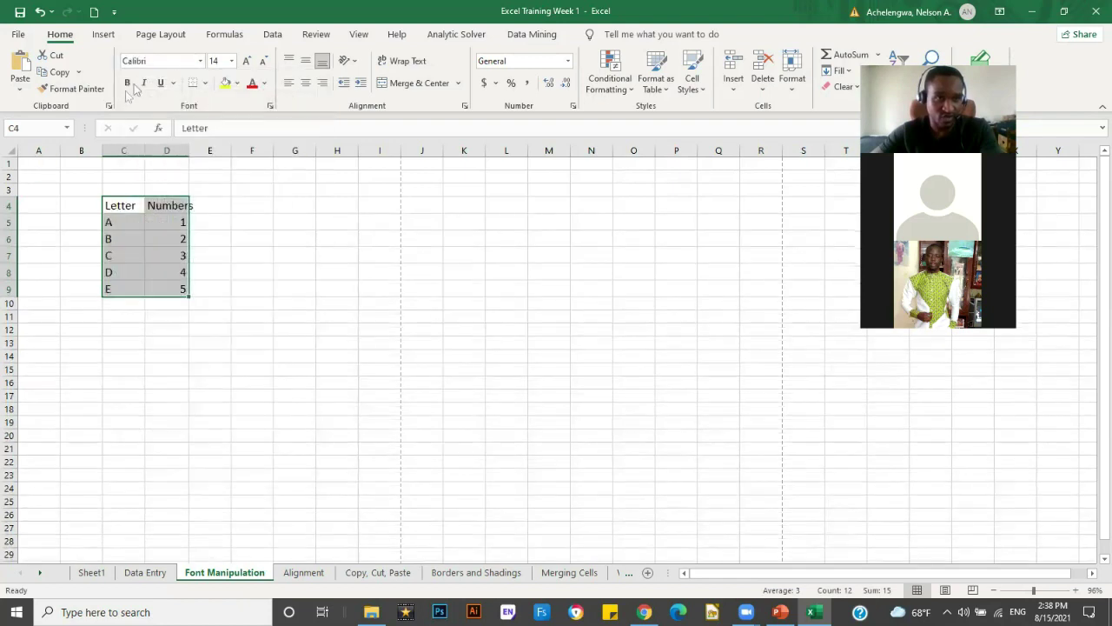
Make all text in table C4:D9 bold, italic and underlined.
left_click(144, 83)
left_click(160, 83)
left_click(252, 272)
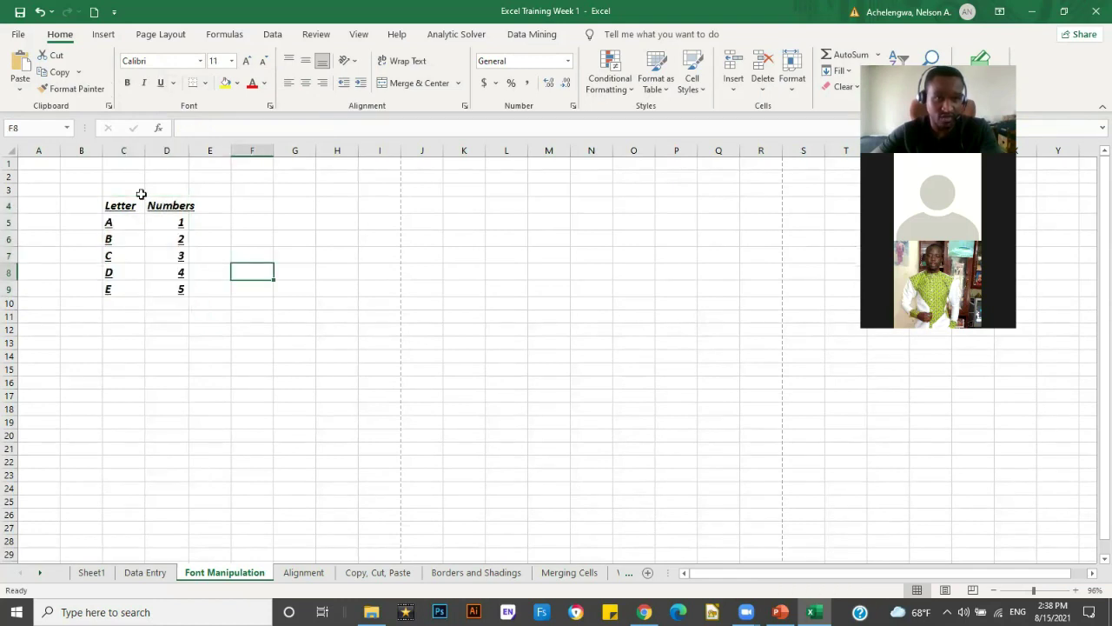
left_click_drag(122, 206, 216, 288)
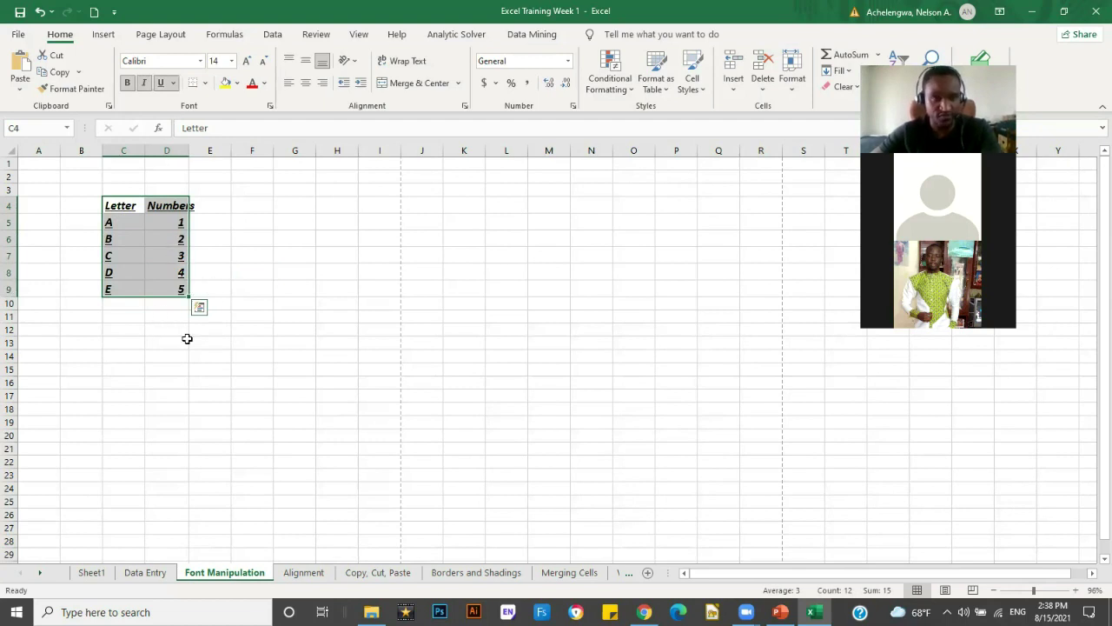
left_click(167, 344)
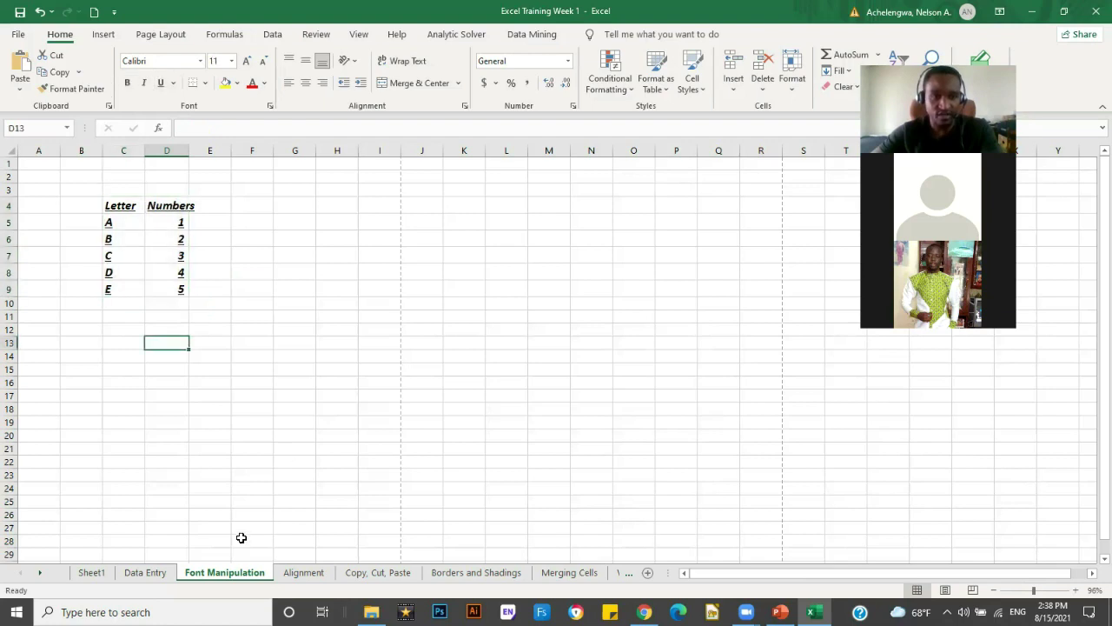
On the Alignment sheet, try centre, left and right alignment on table C4:D9, finishing with it centred horizontally.
left_click(306, 572)
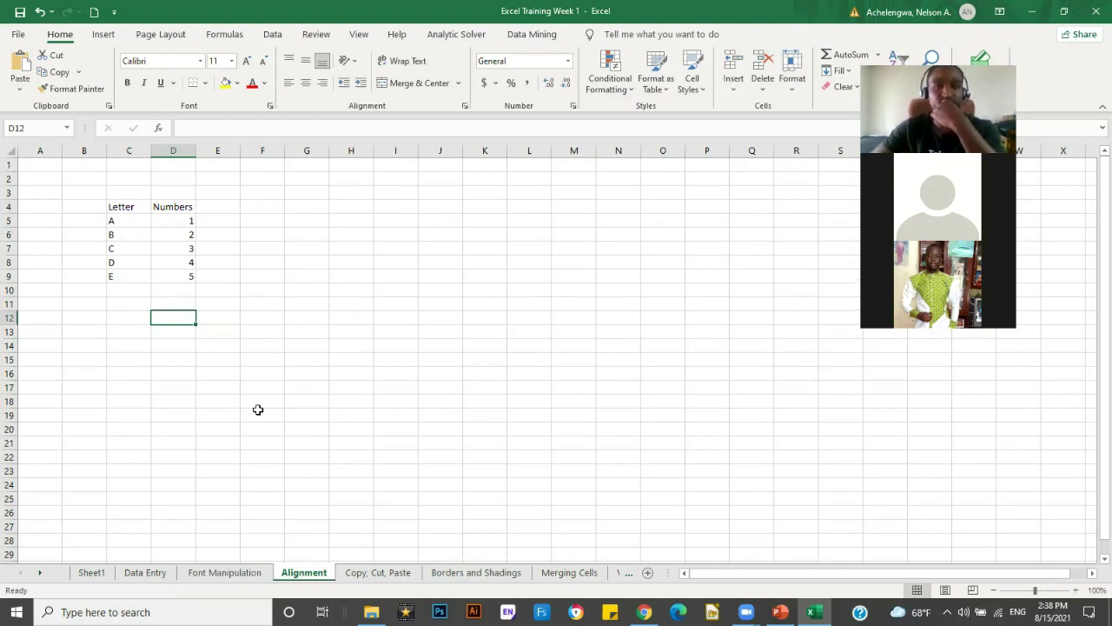
left_click(123, 205)
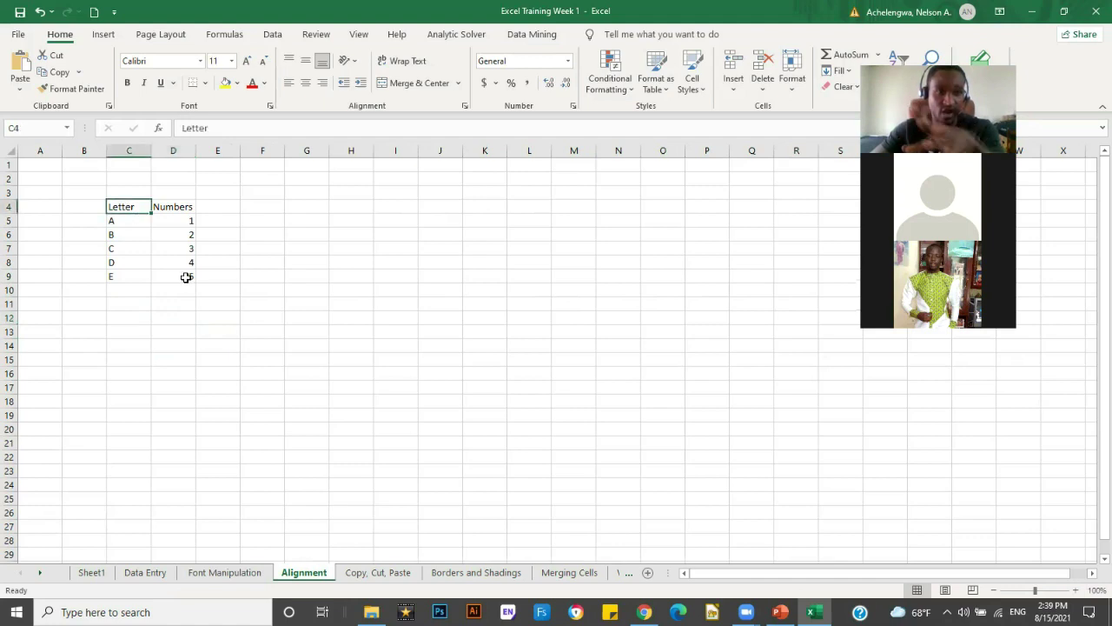
left_click(186, 276, "shift")
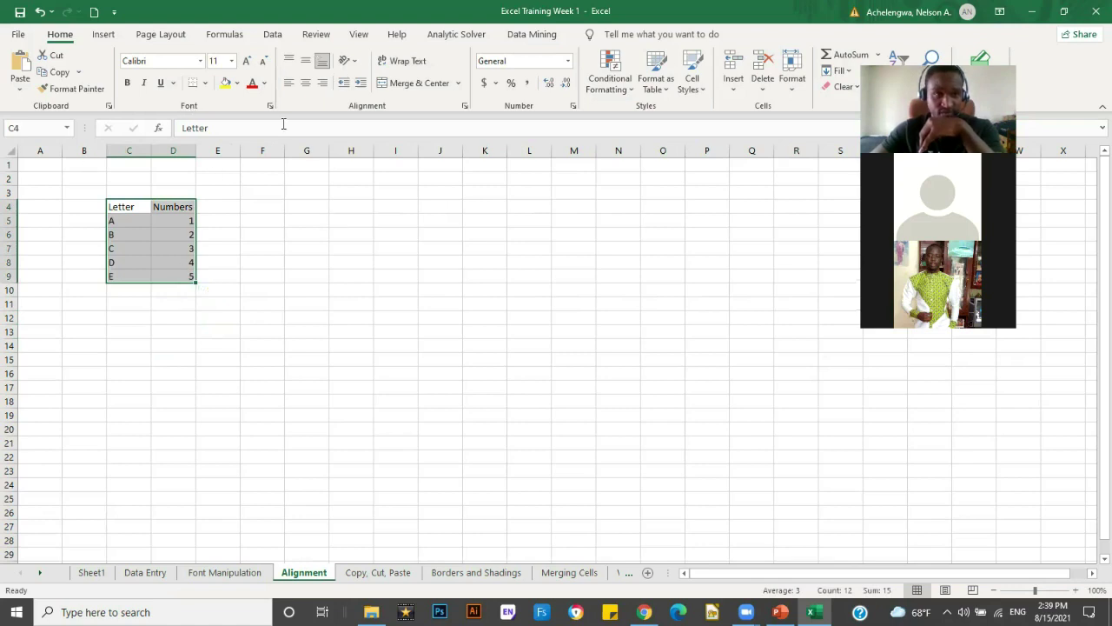
left_click(306, 84)
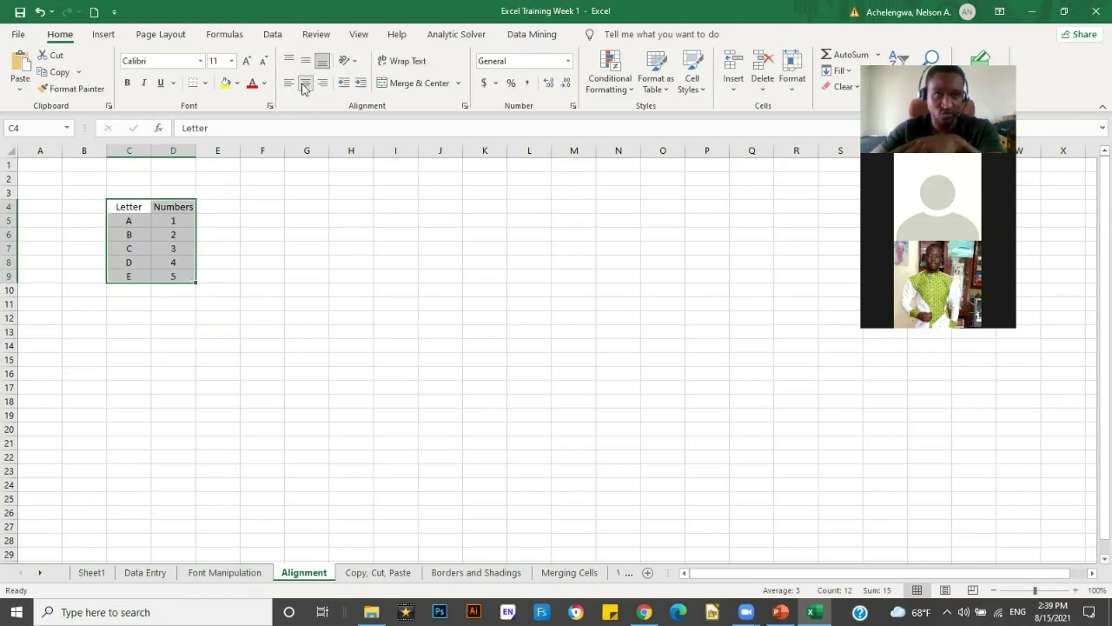
left_click(288, 84)
left_click(322, 83)
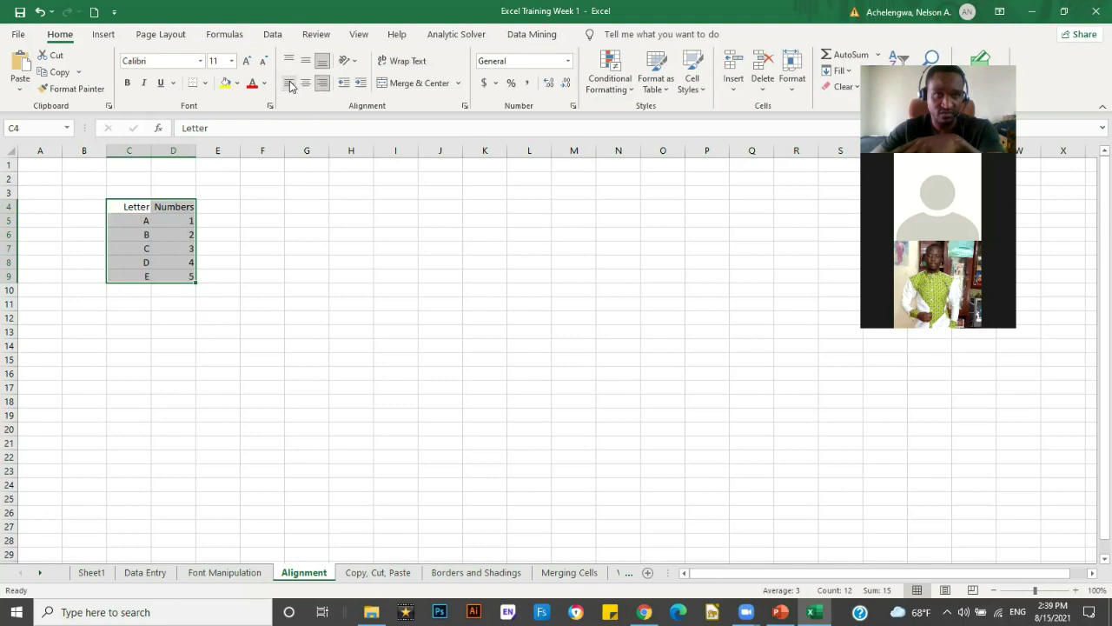
left_click(305, 84)
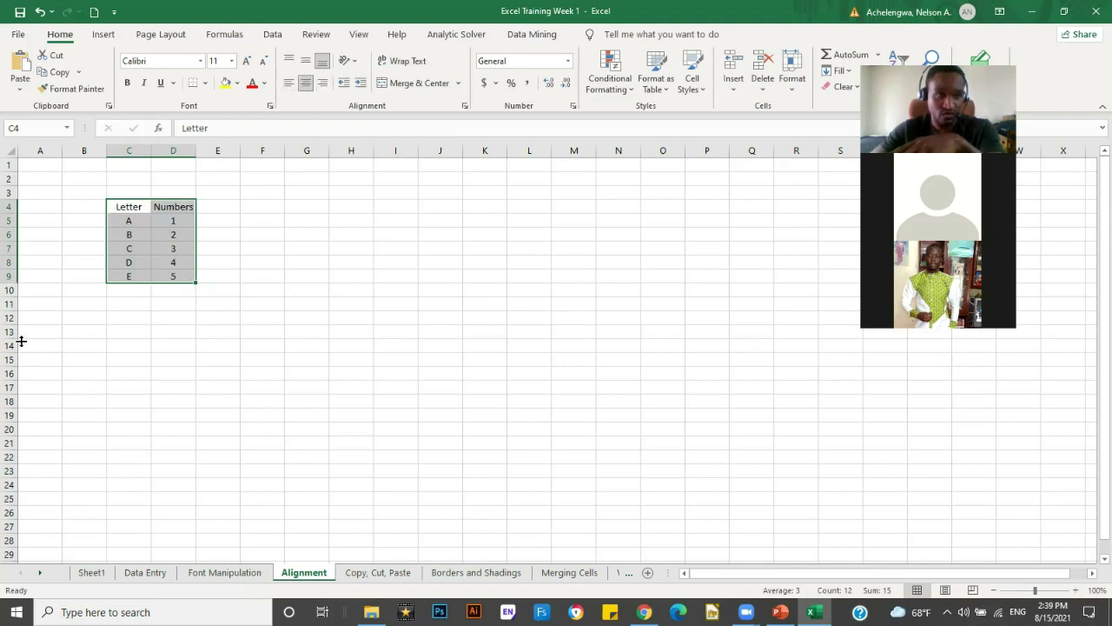
Increase the height of rows 4 to 9, and try middle, top and bottom vertical alignment on C4:D8, finishing bottom-aligned.
left_click_drag(21, 341, 19, 340)
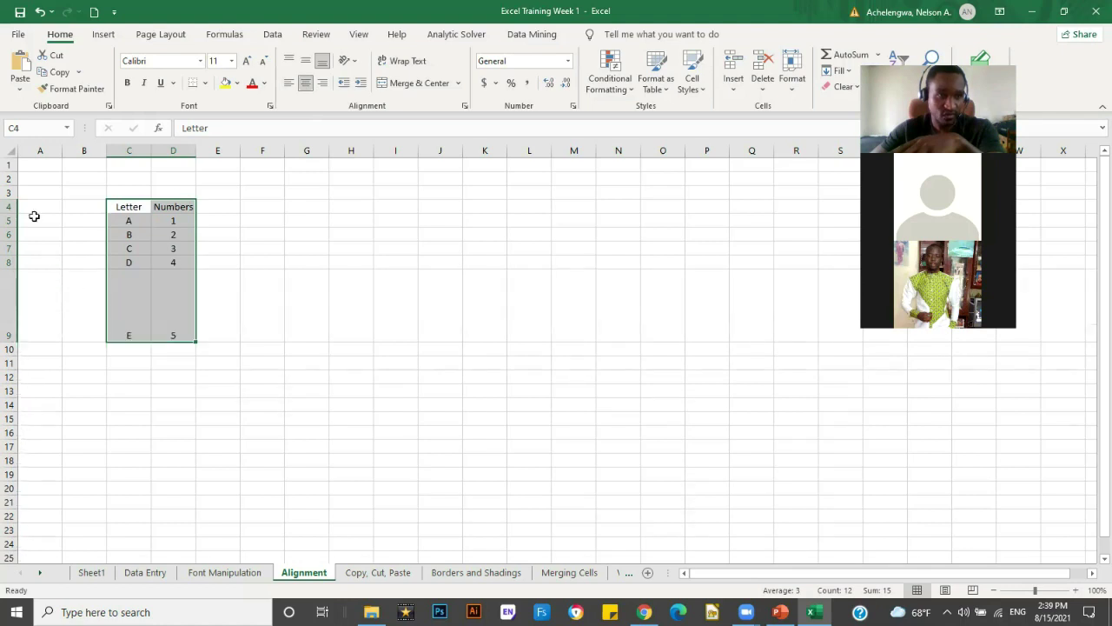
left_click_drag(8, 208, 9, 310)
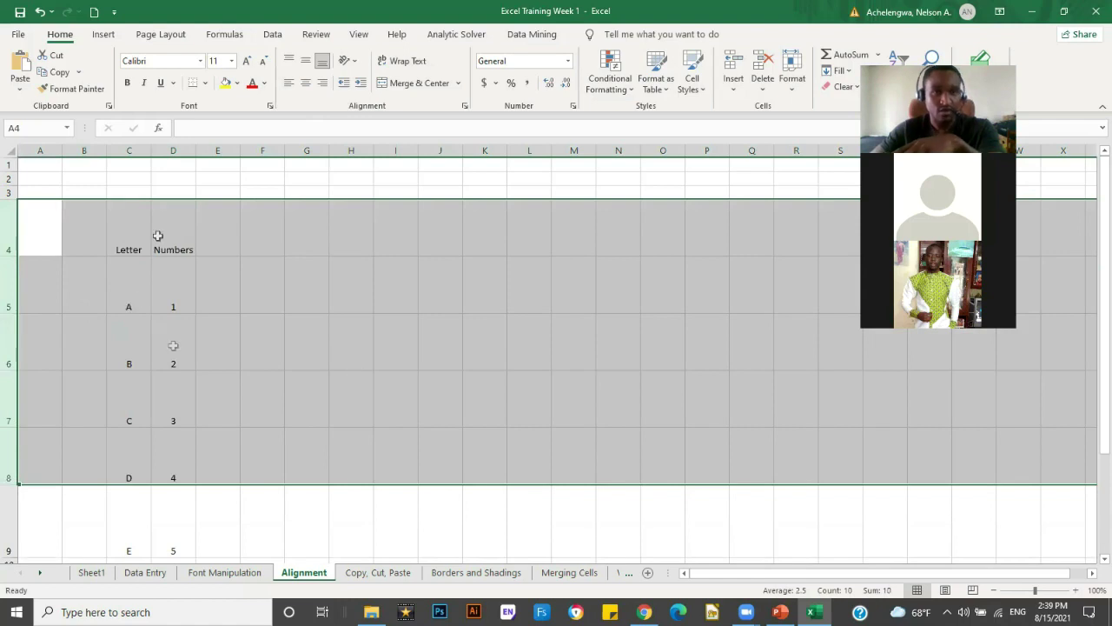
left_click_drag(129, 219, 191, 473)
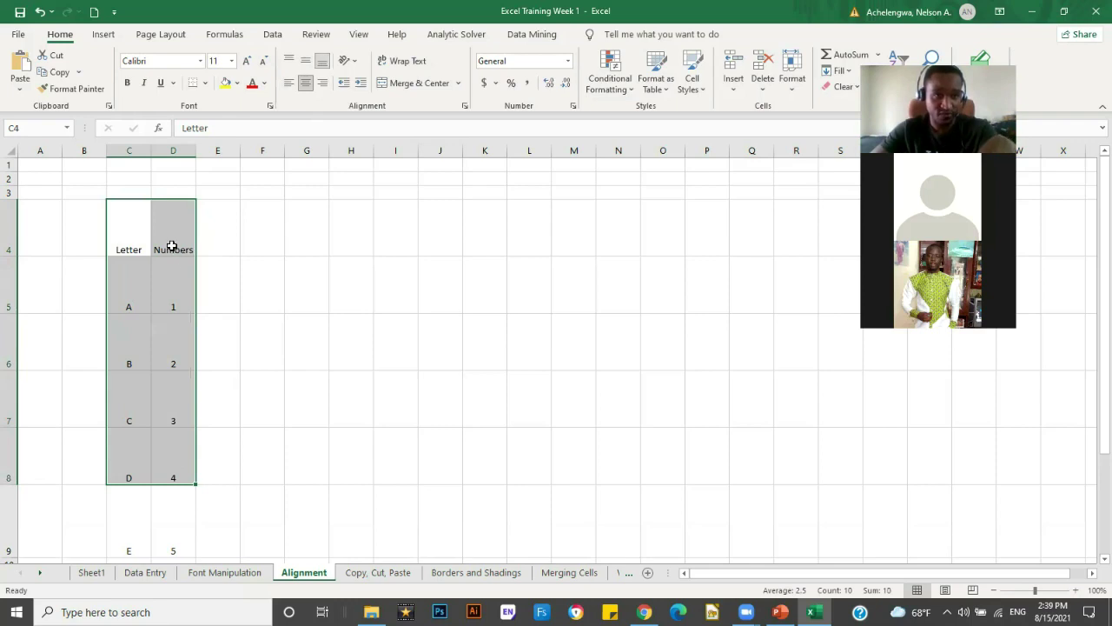
left_click(306, 61)
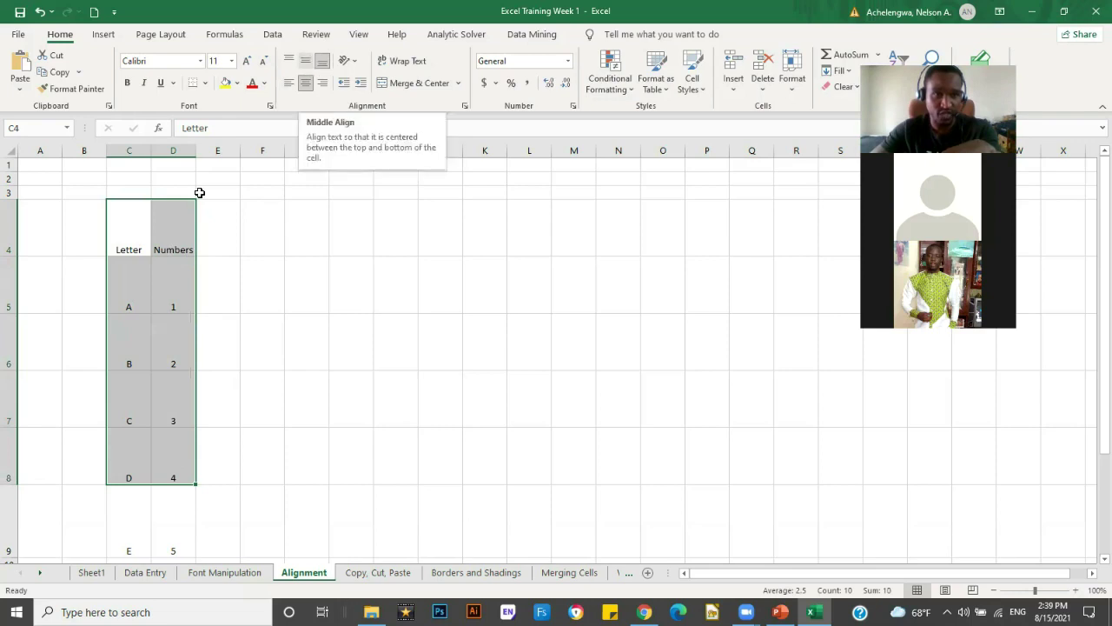
left_click(289, 61)
left_click(322, 61)
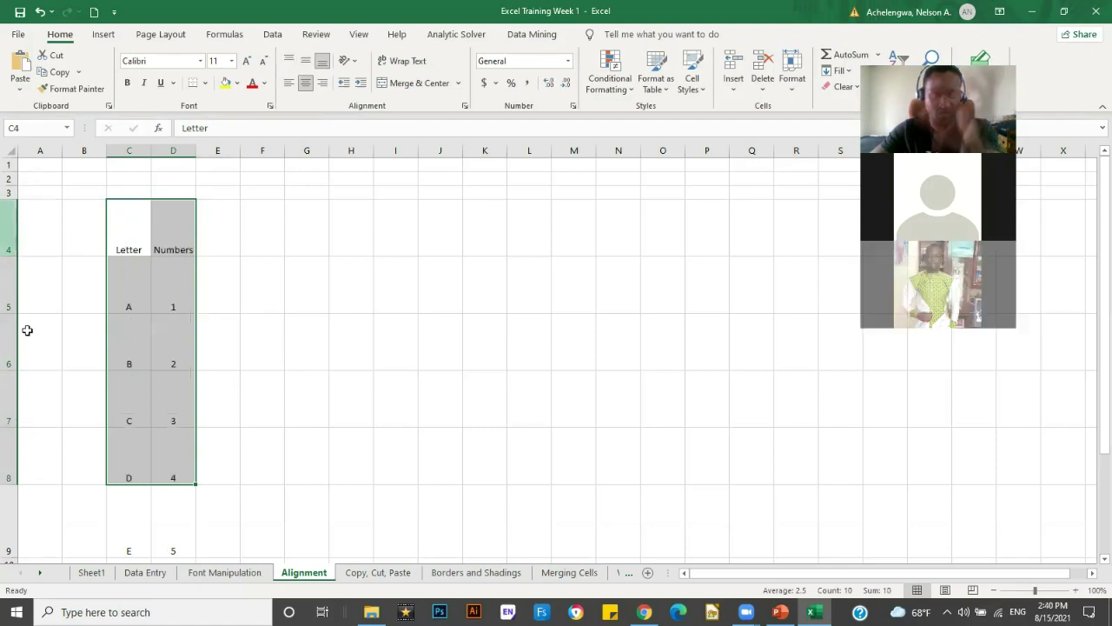
left_click(39, 228)
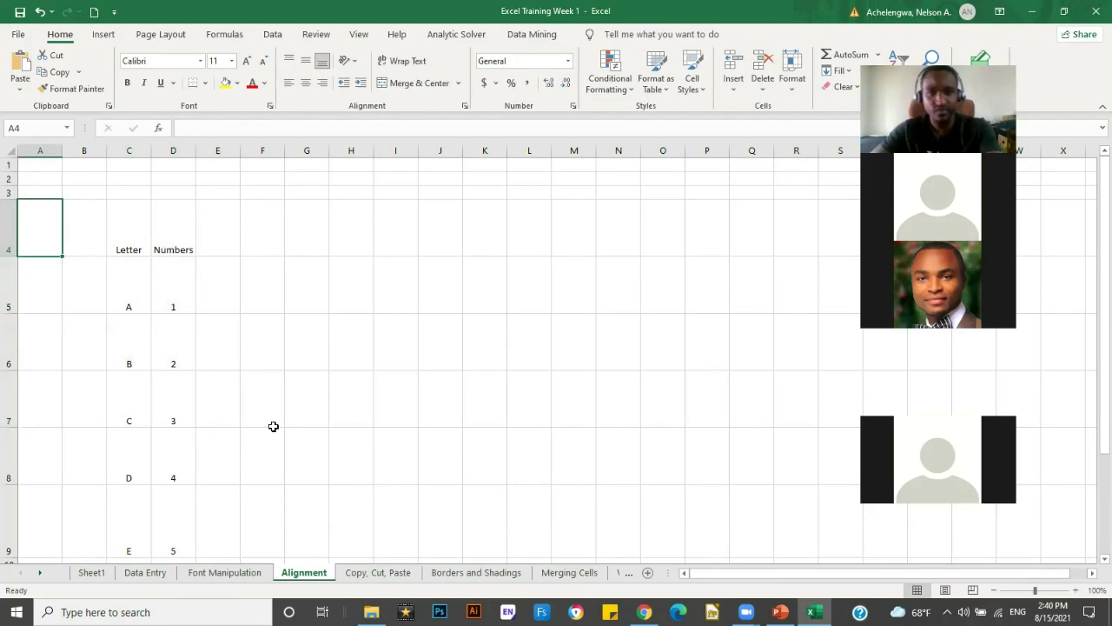
On the Copy, Cut, Paste sheet, copy table C4:D9 and paste it starting at cell D13.
left_click(379, 574)
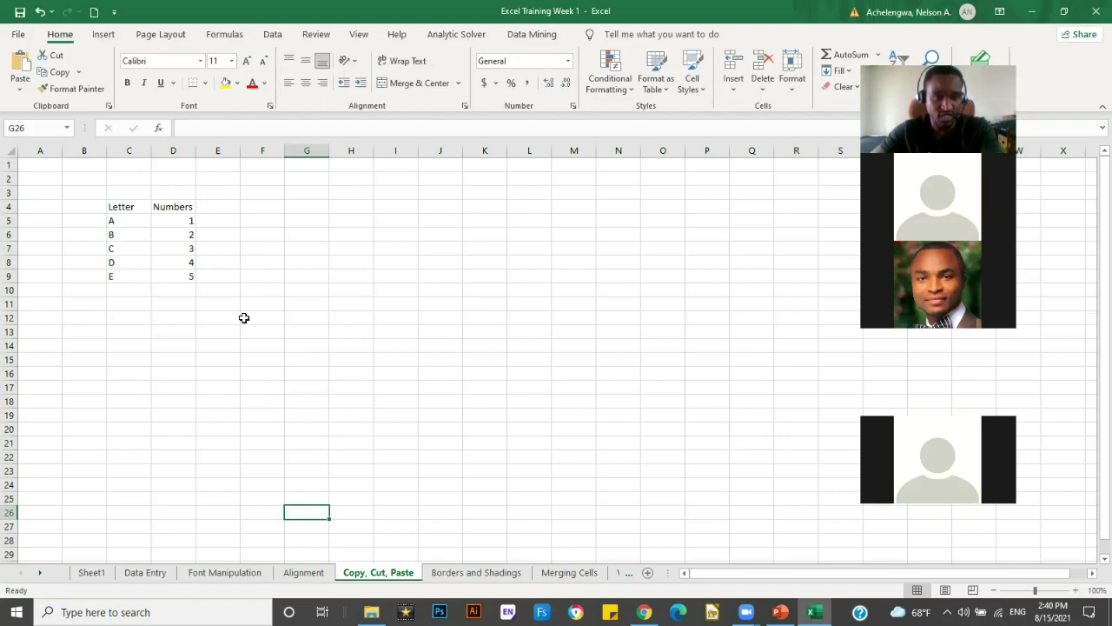
left_click_drag(135, 206, 173, 288)
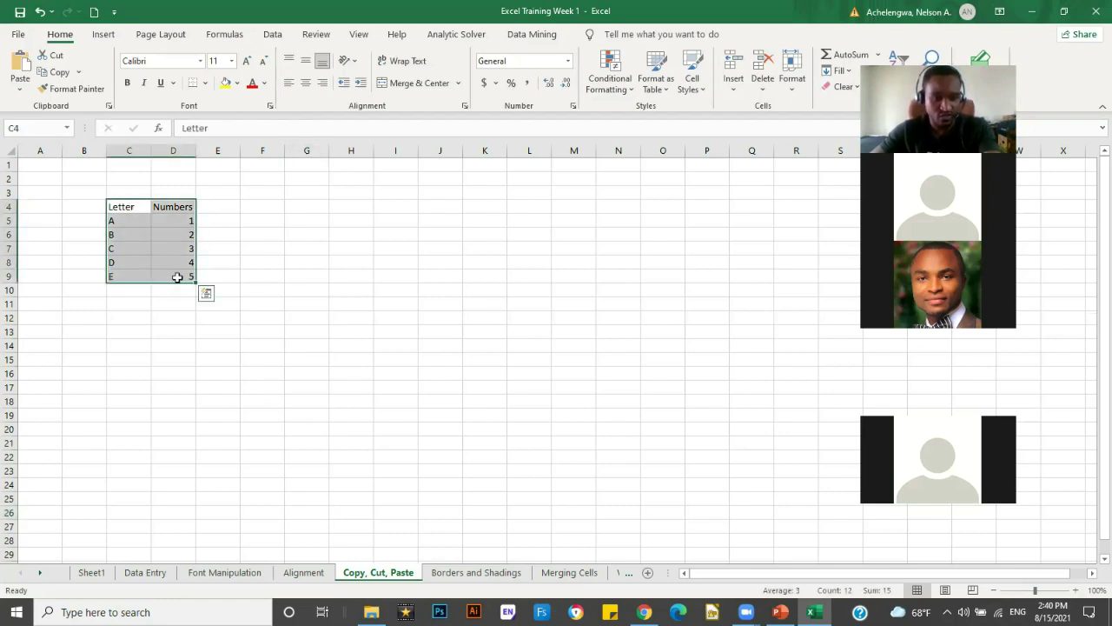
key("ctrl+c")
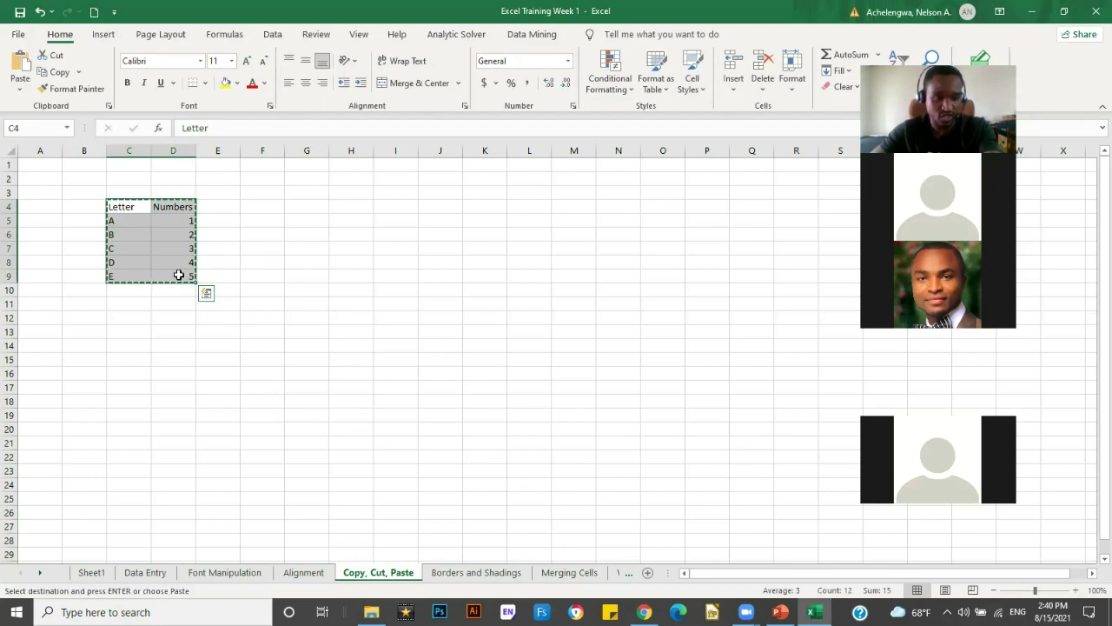
left_click(170, 337)
key("ctrl+v")
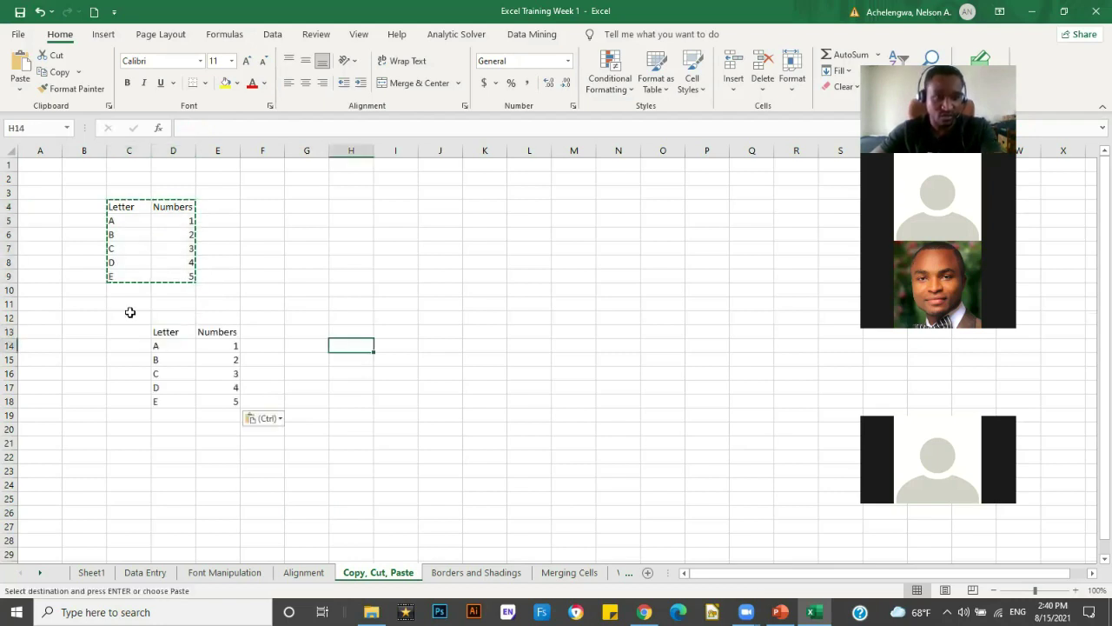
Paste another copy of table C4:D9 starting at cell H7.
left_click_drag(122, 206, 165, 276)
right_click(167, 276)
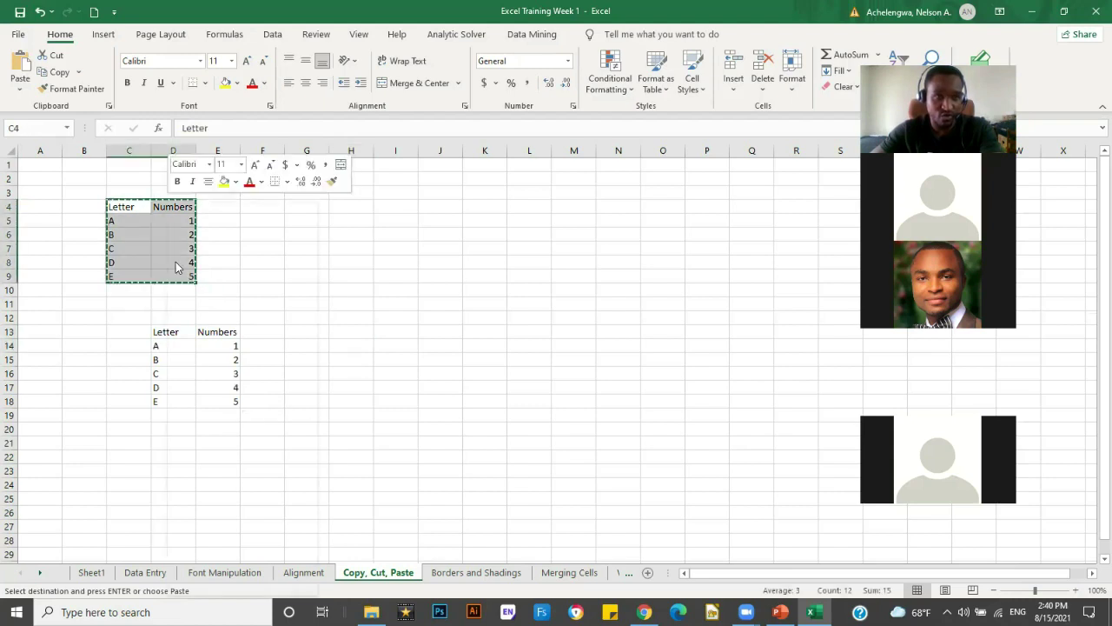
left_click(340, 252)
left_click(340, 248)
key("ctrl+v")
left_click(345, 300)
Cut the original table C4:D9 and paste it starting at cell H15.
left_click_drag(122, 209, 183, 275)
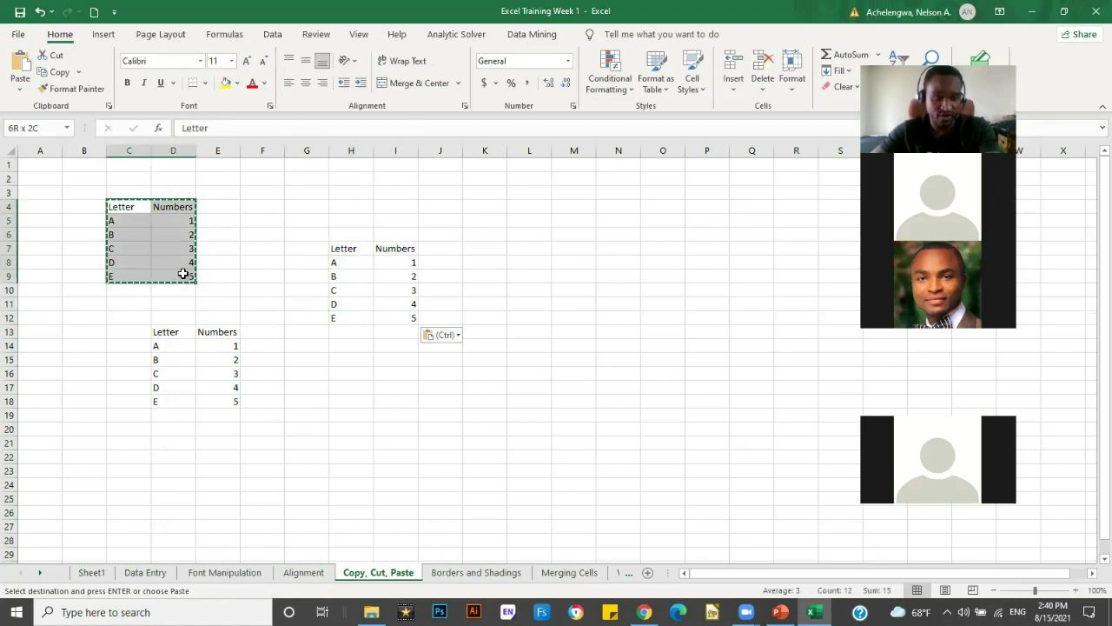
key("ctrl")
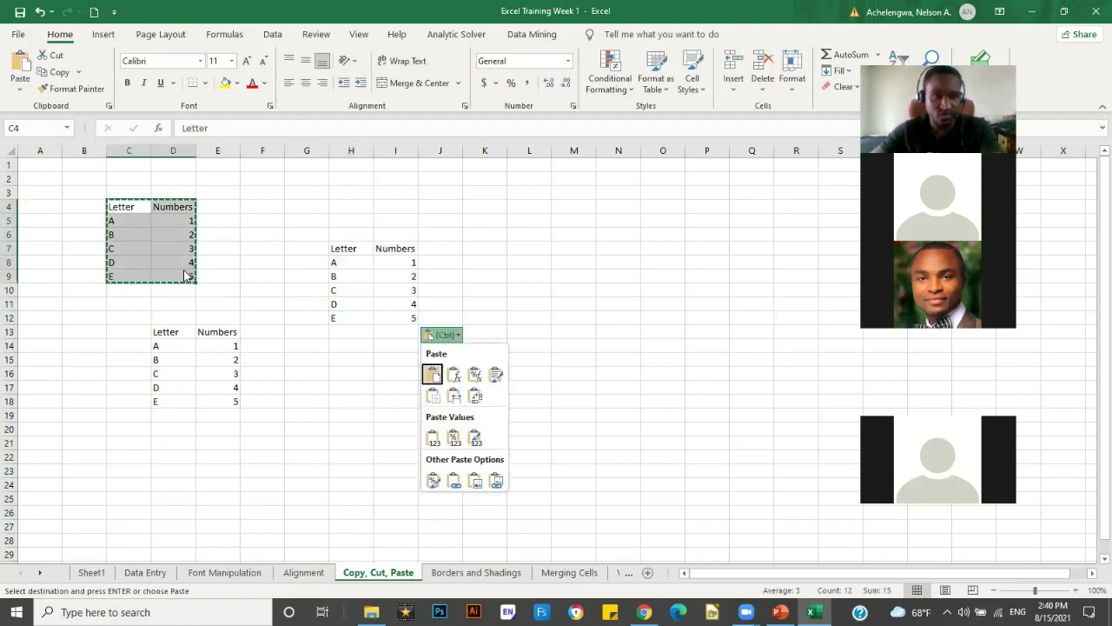
left_click(136, 208)
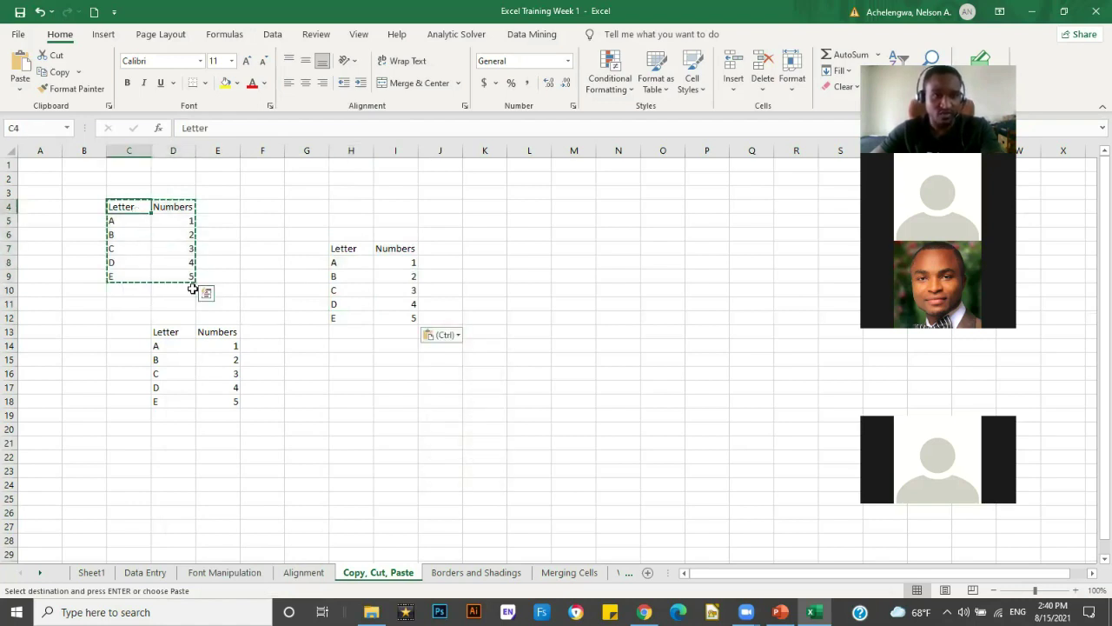
left_click(188, 276, "shift")
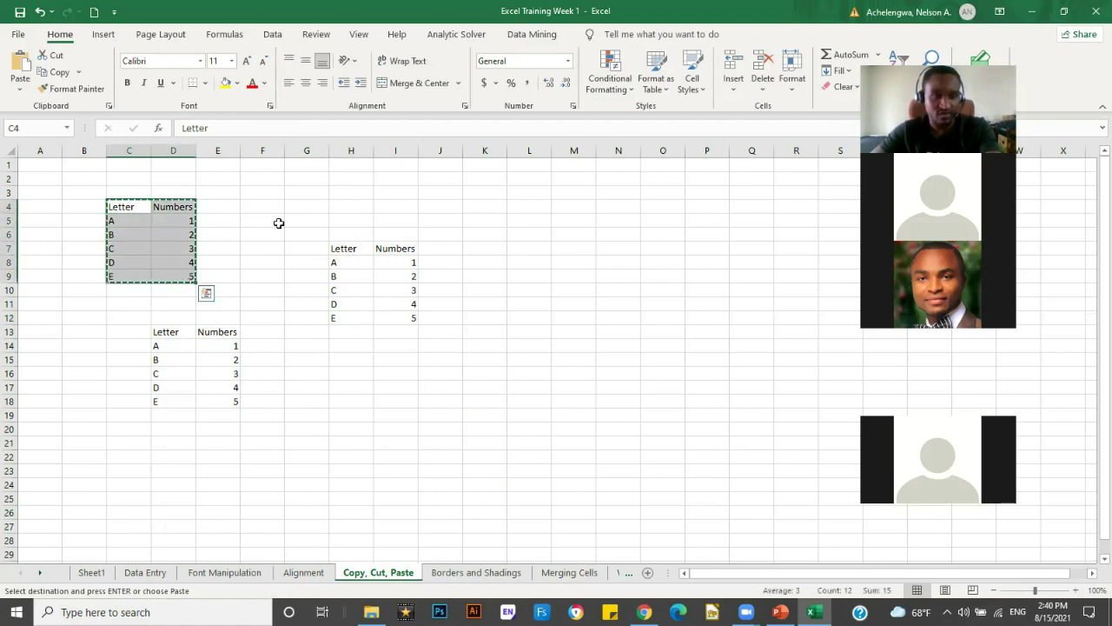
left_click(335, 360)
key("ctrl+v")
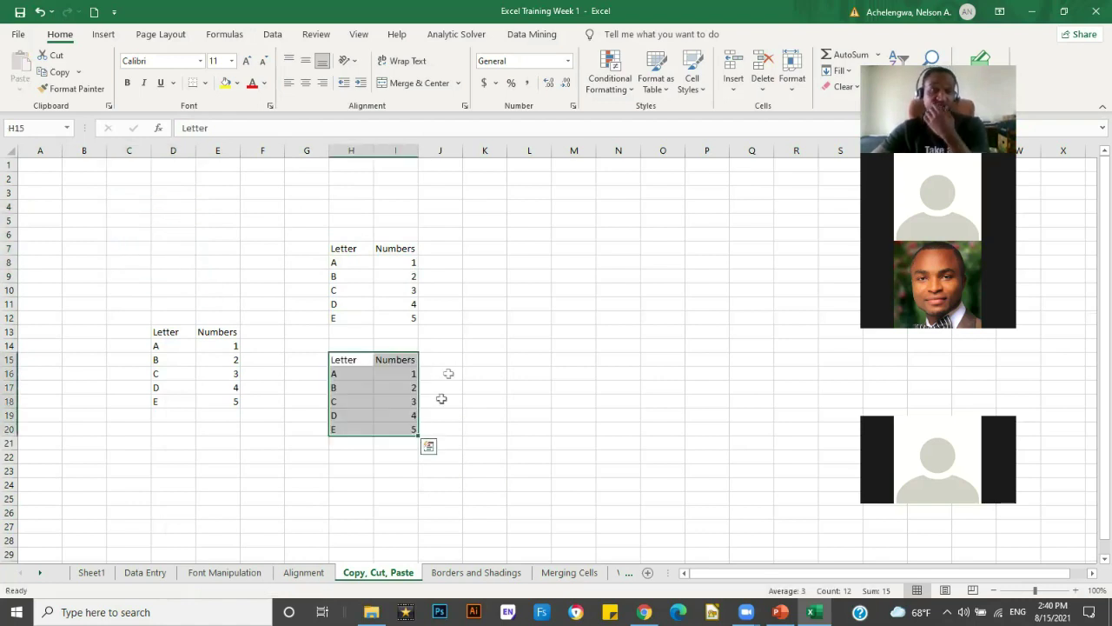
left_click(450, 372)
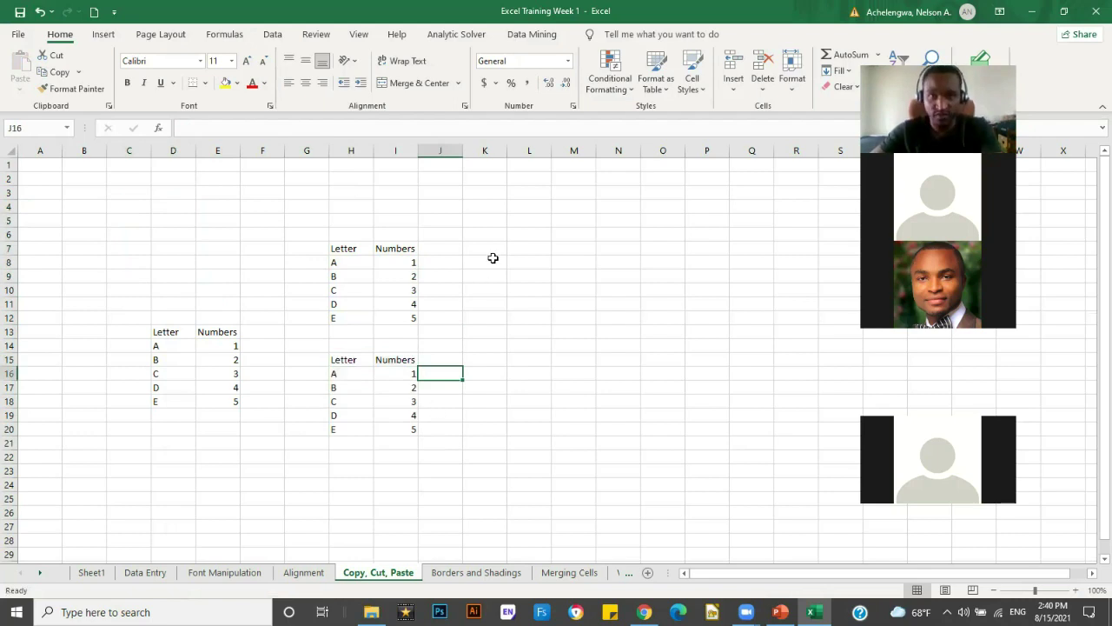
left_click(381, 403)
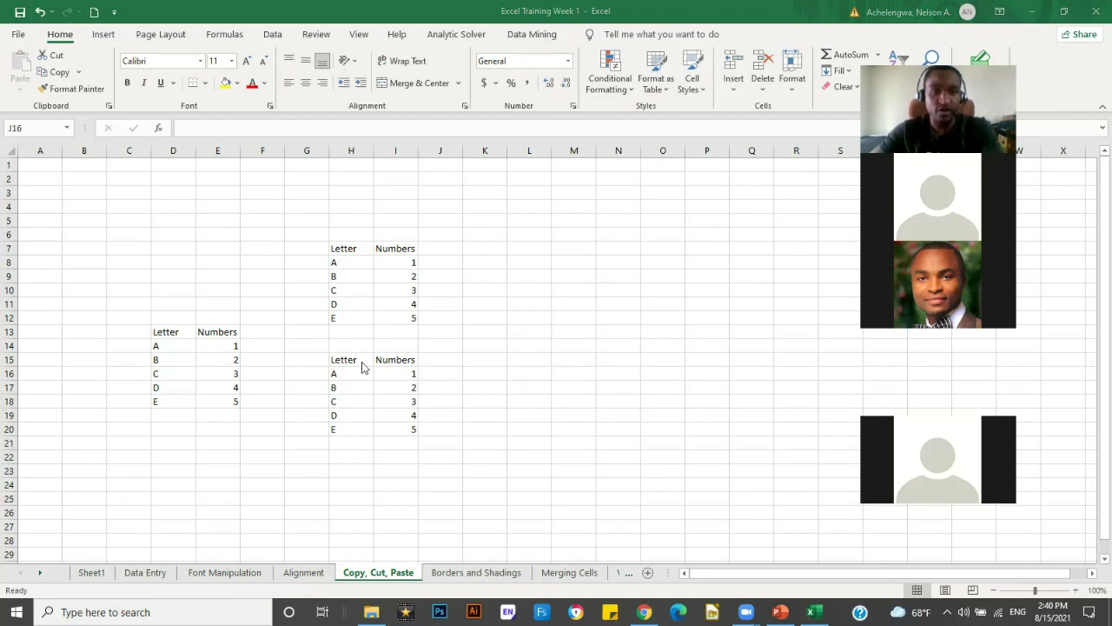
left_click(401, 272)
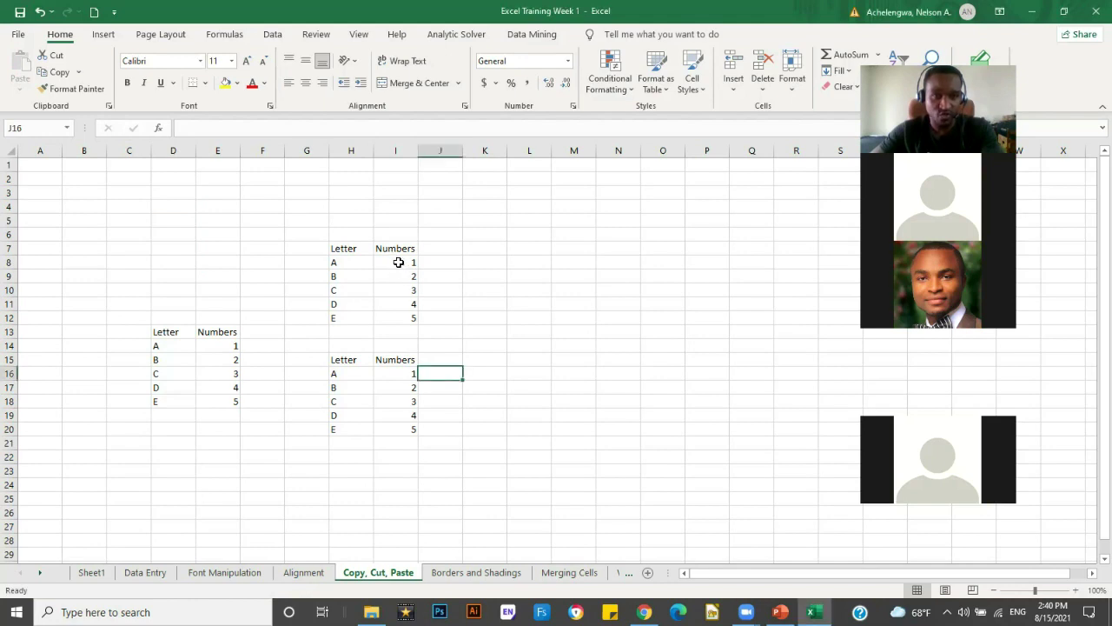
left_click_drag(398, 262, 401, 320)
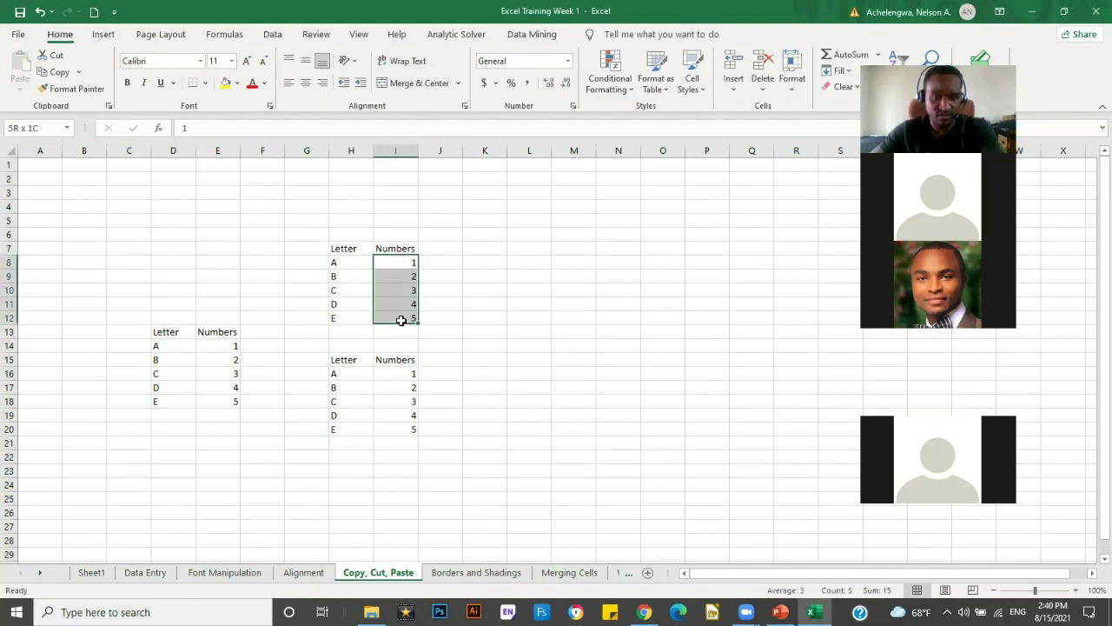
left_click(396, 249)
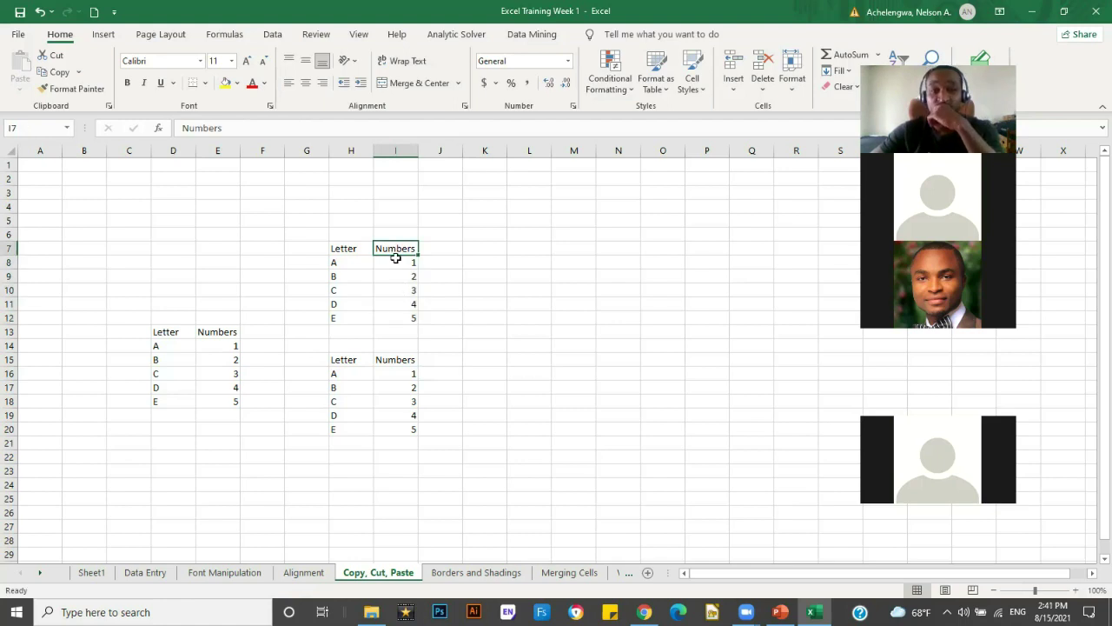
key("shift+Down")
key("shift+Down")
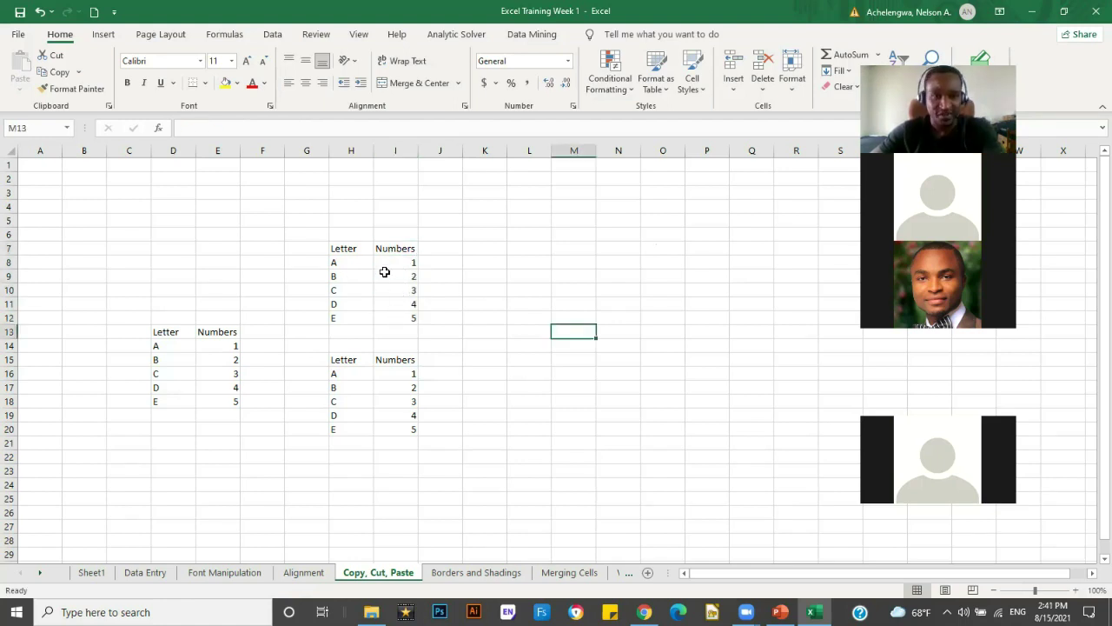
left_click(388, 289)
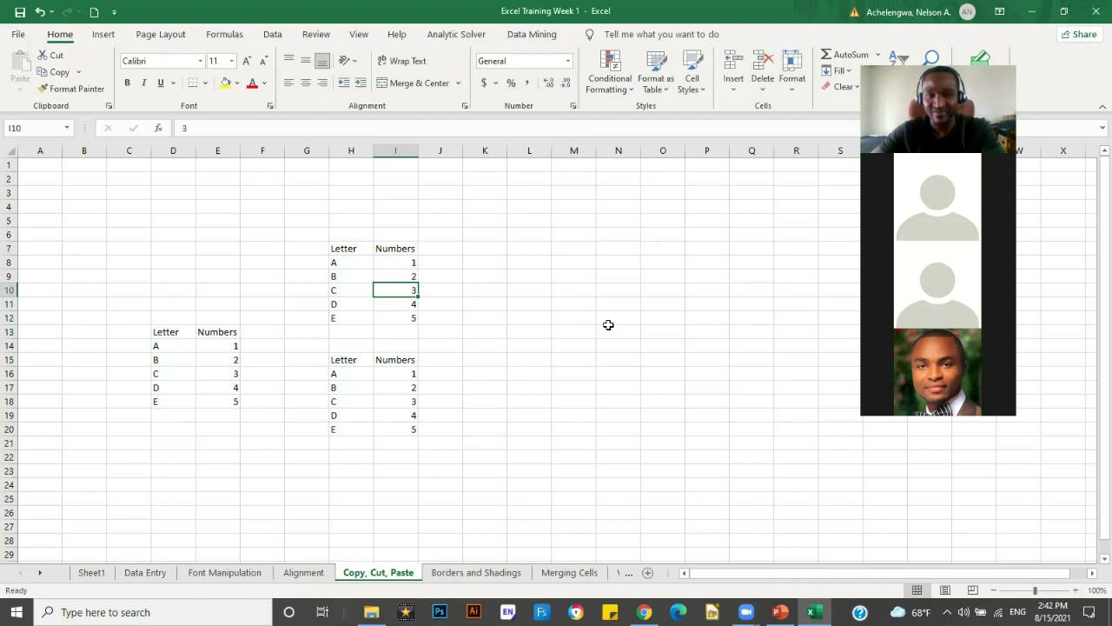
left_click(400, 318)
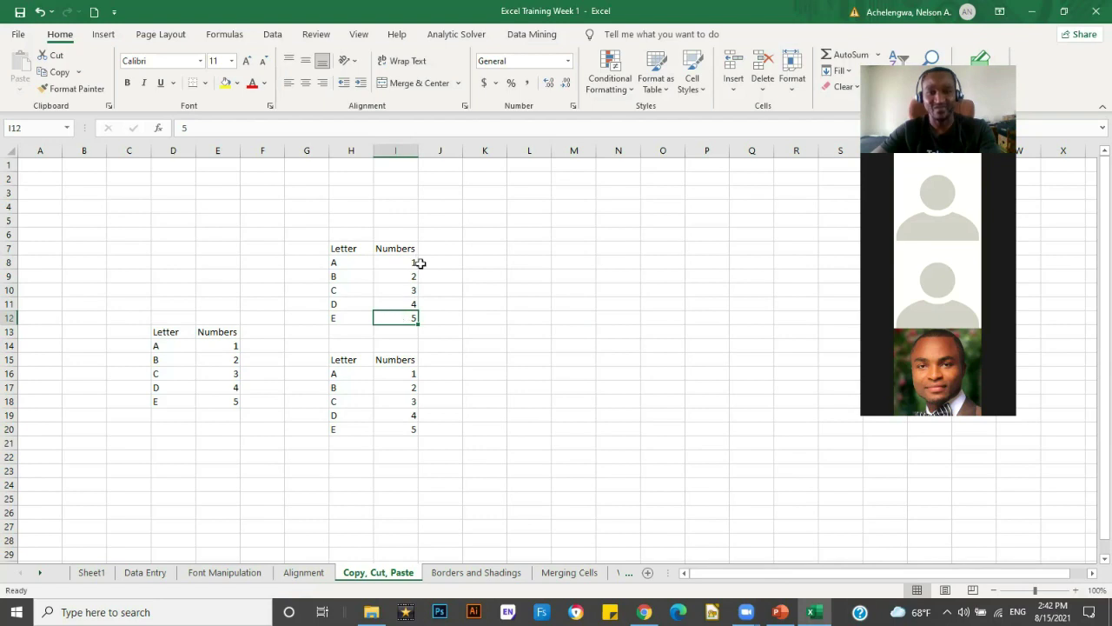
left_click_drag(402, 246, 400, 308)
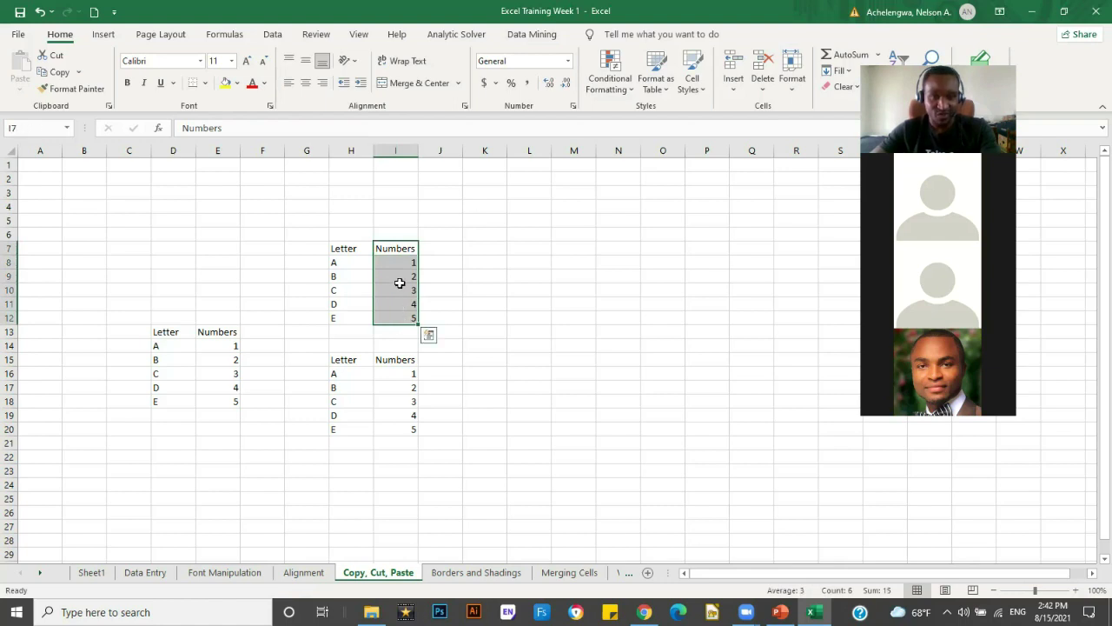
left_click(400, 288)
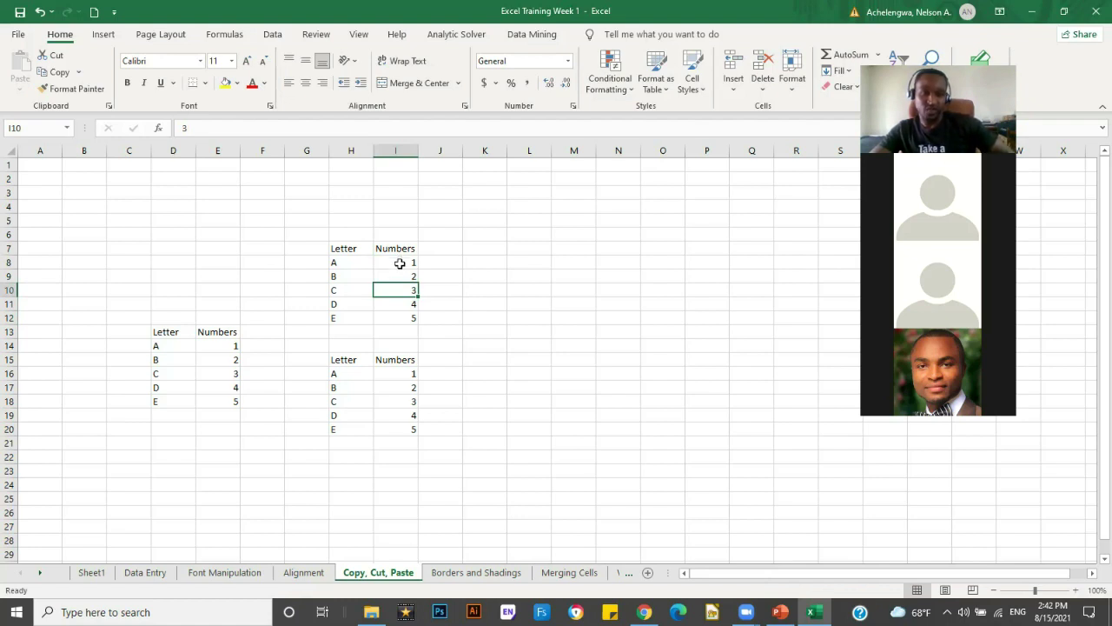
left_click_drag(401, 252, 395, 320)
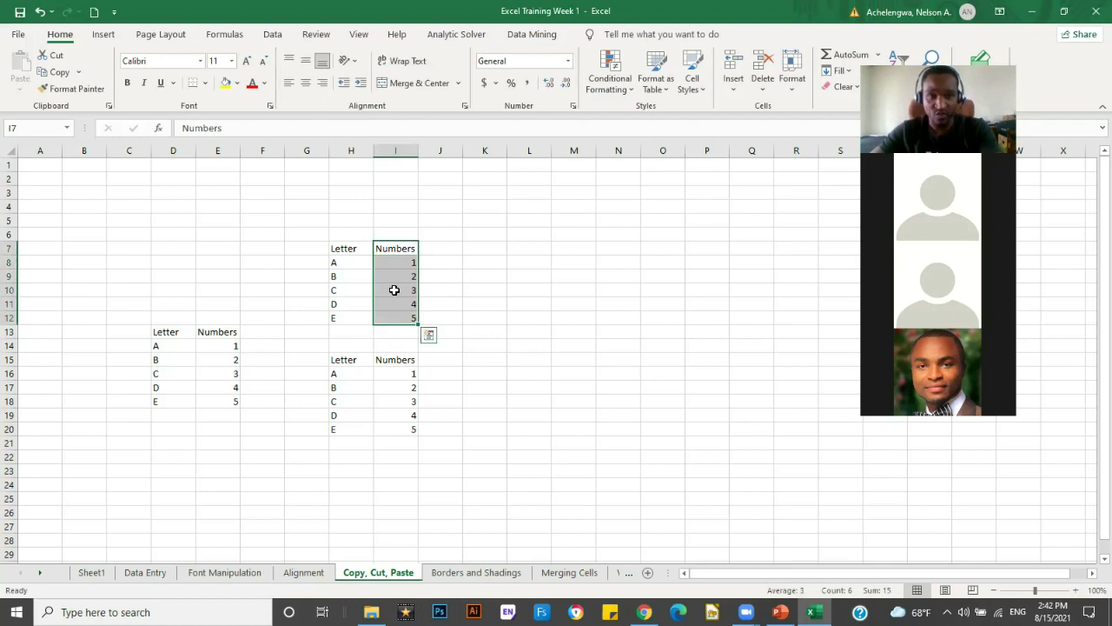
left_click(393, 290)
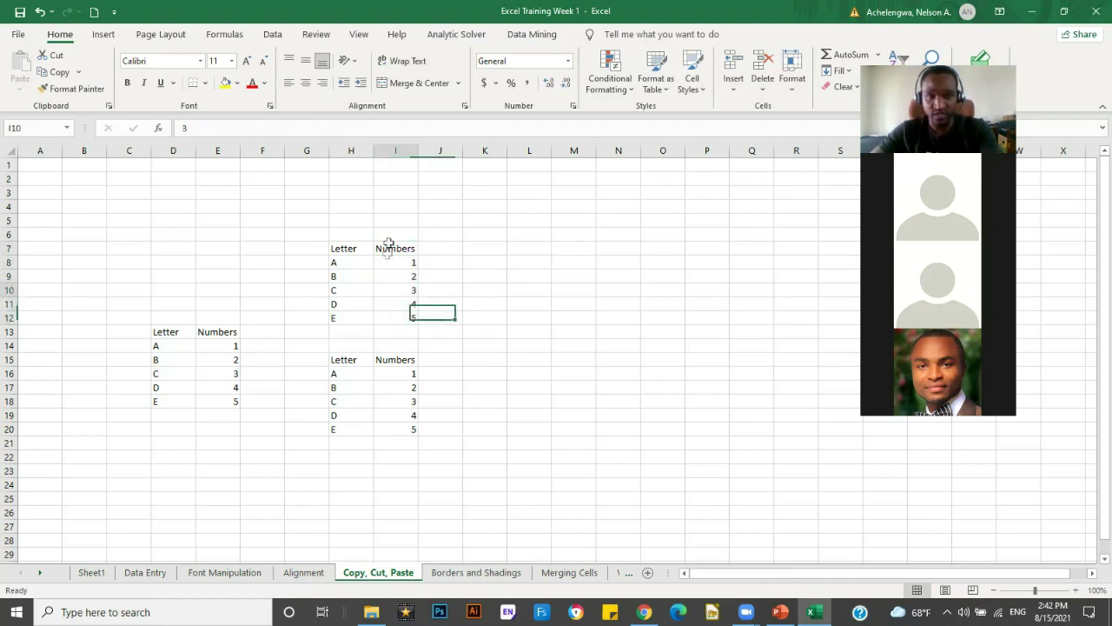
Copy the Numbers column I7:I12 and paste it transposed as a row starting at K7 using Paste Special.
left_click_drag(396, 253, 388, 321)
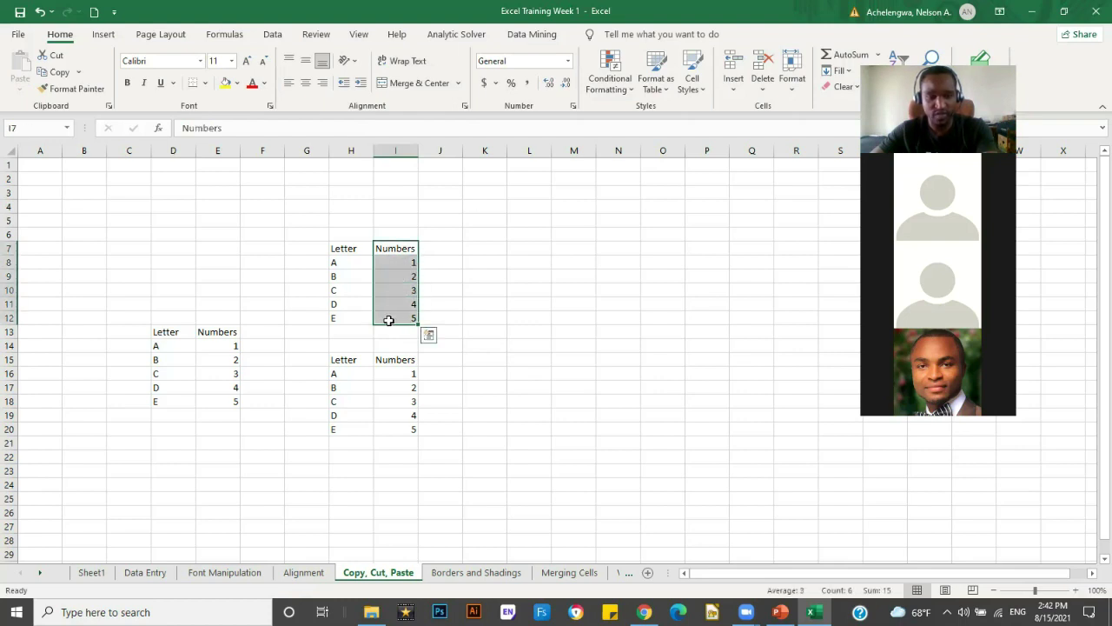
key("ctrl+c")
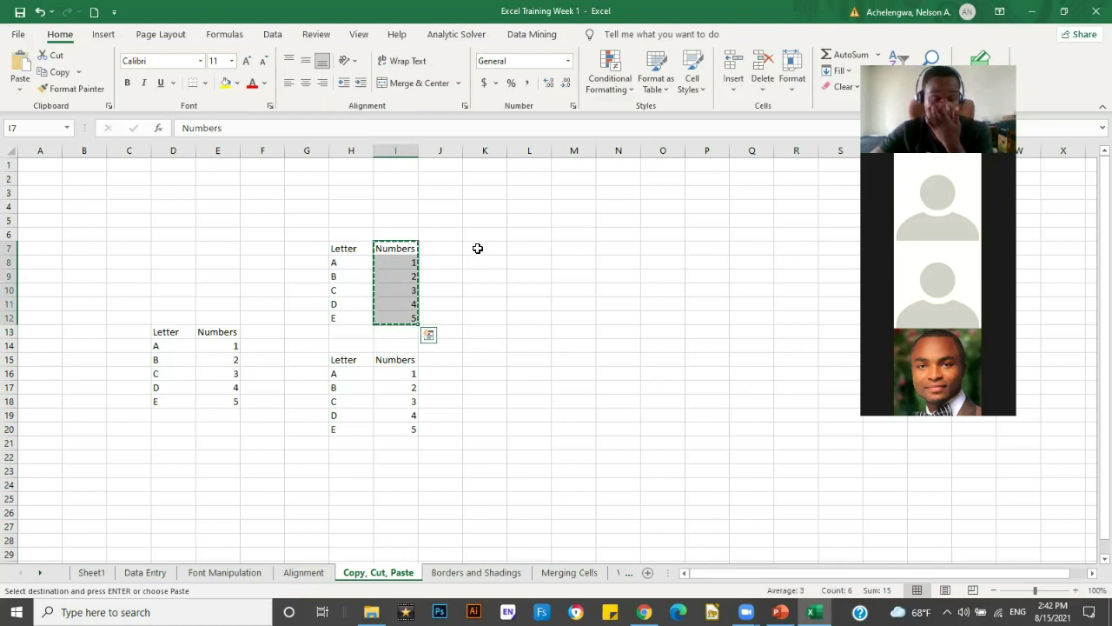
left_click(479, 247)
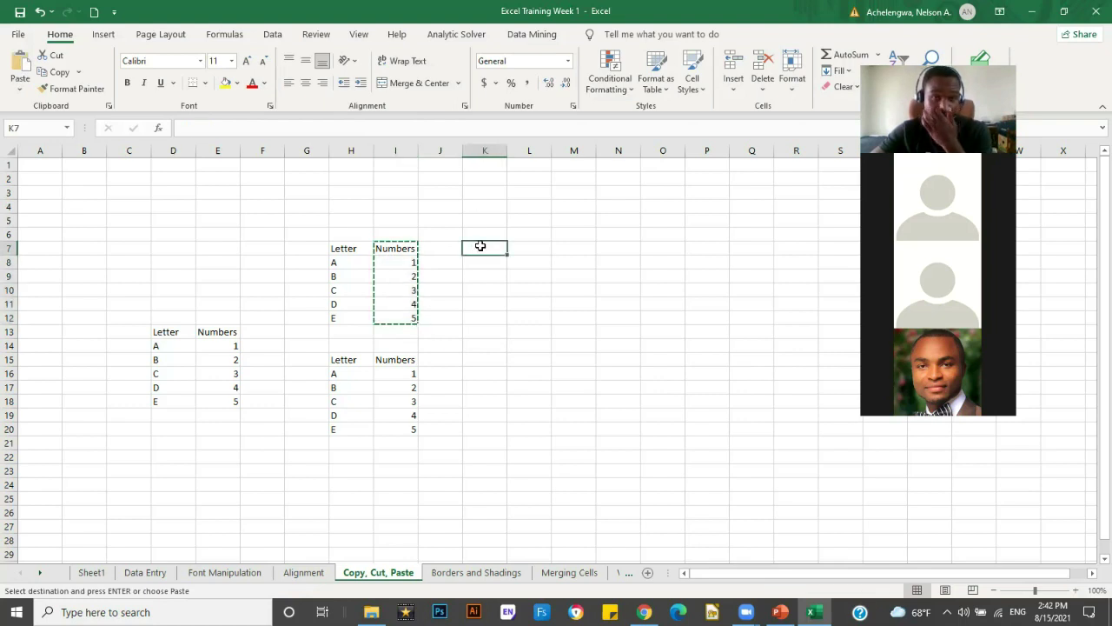
right_click(480, 247)
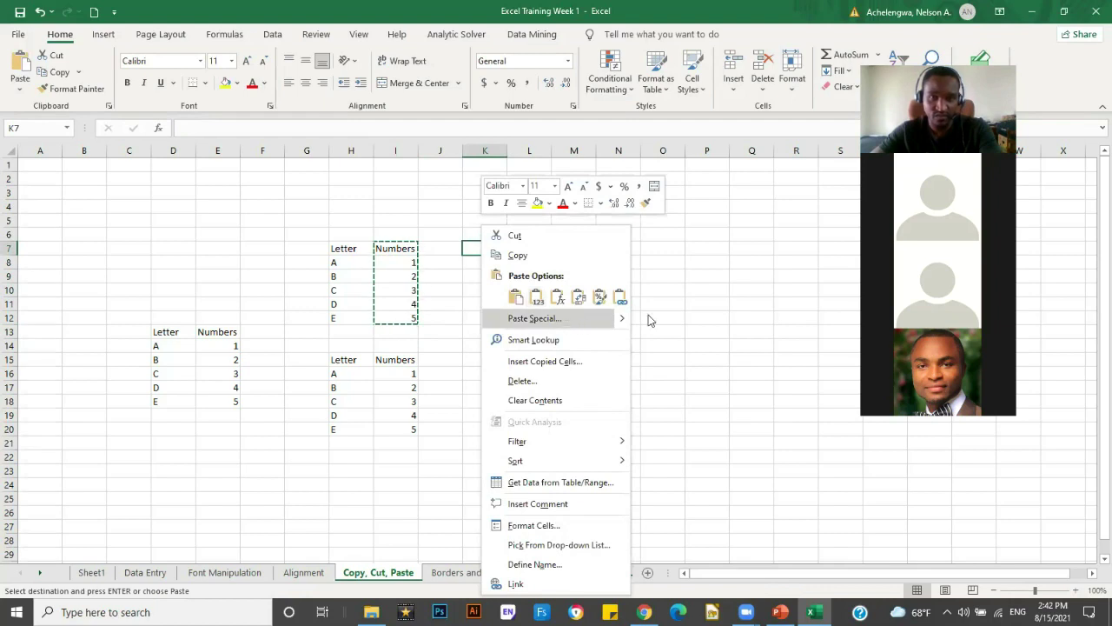
left_click(574, 319)
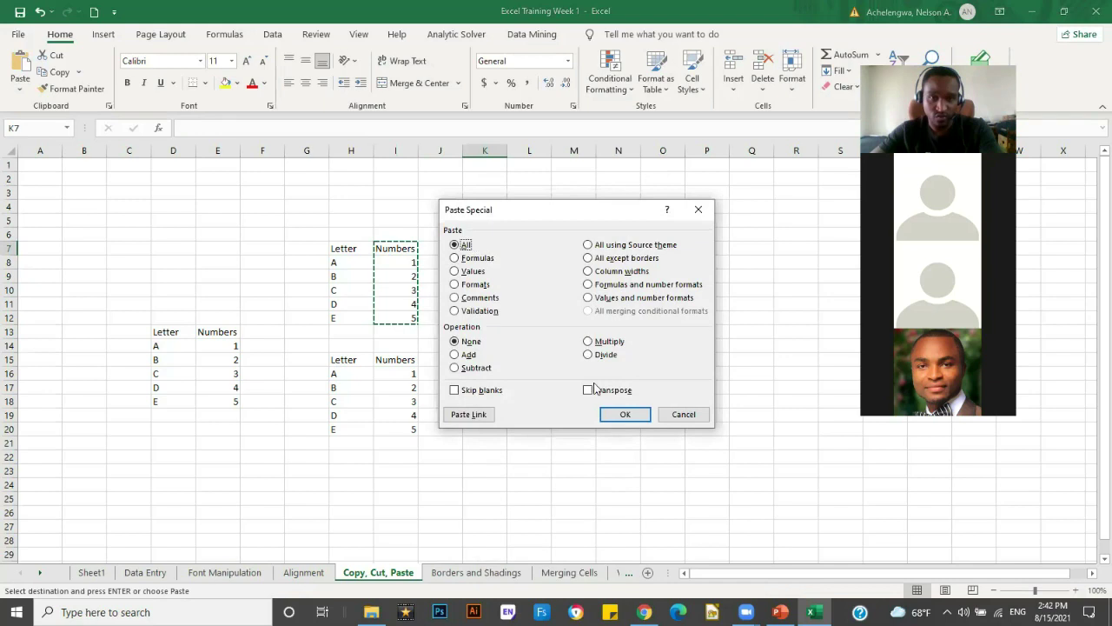
left_click(589, 391)
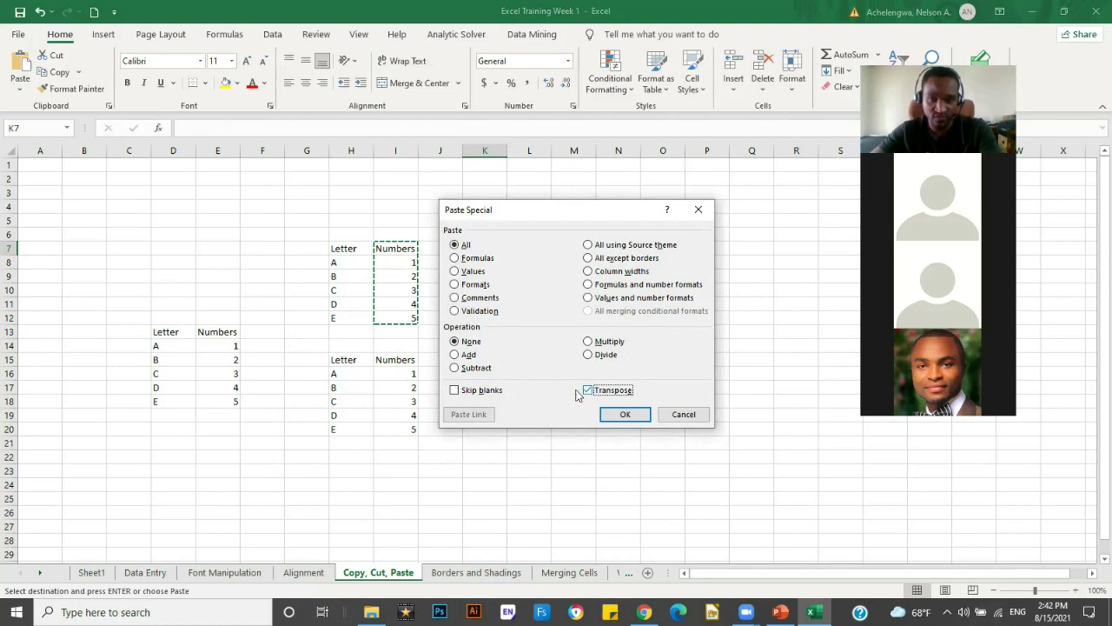
left_click(632, 422)
left_click(529, 275)
left_click_drag(401, 248, 399, 322)
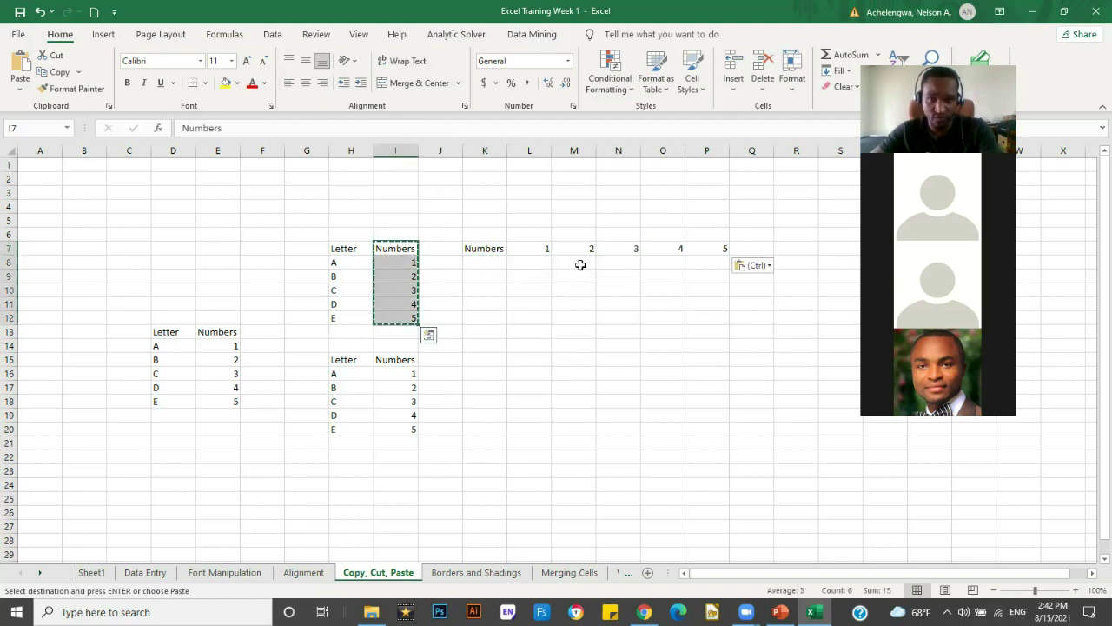
left_click_drag(706, 248, 476, 257)
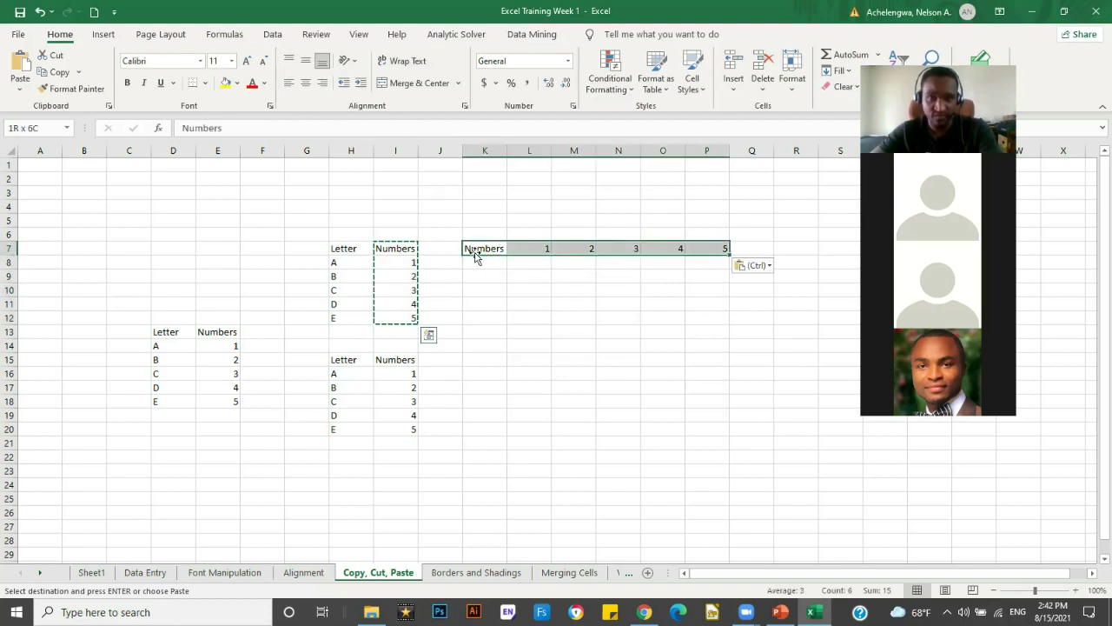
left_click(477, 263)
left_click(483, 249)
left_click_drag(484, 248, 720, 248)
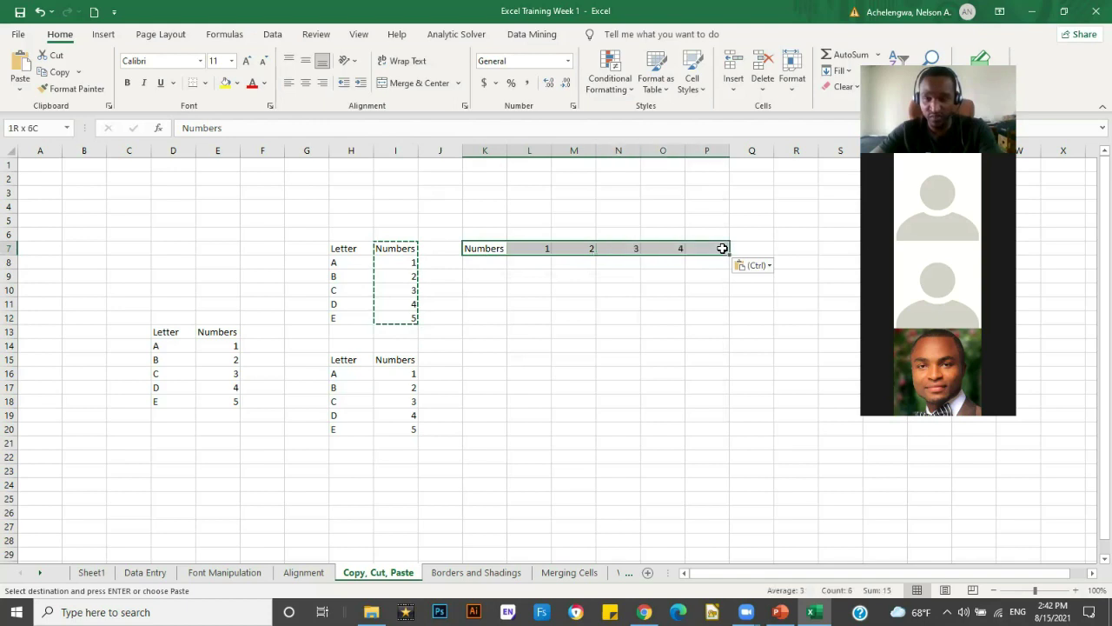
key("Down")
key("Down")
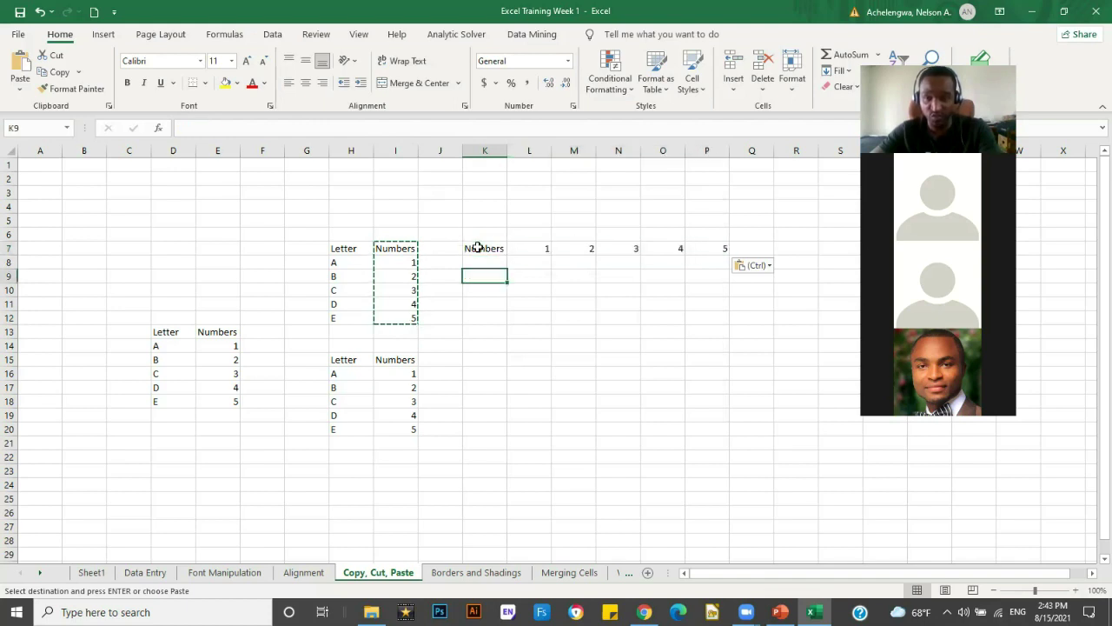
left_click(480, 247)
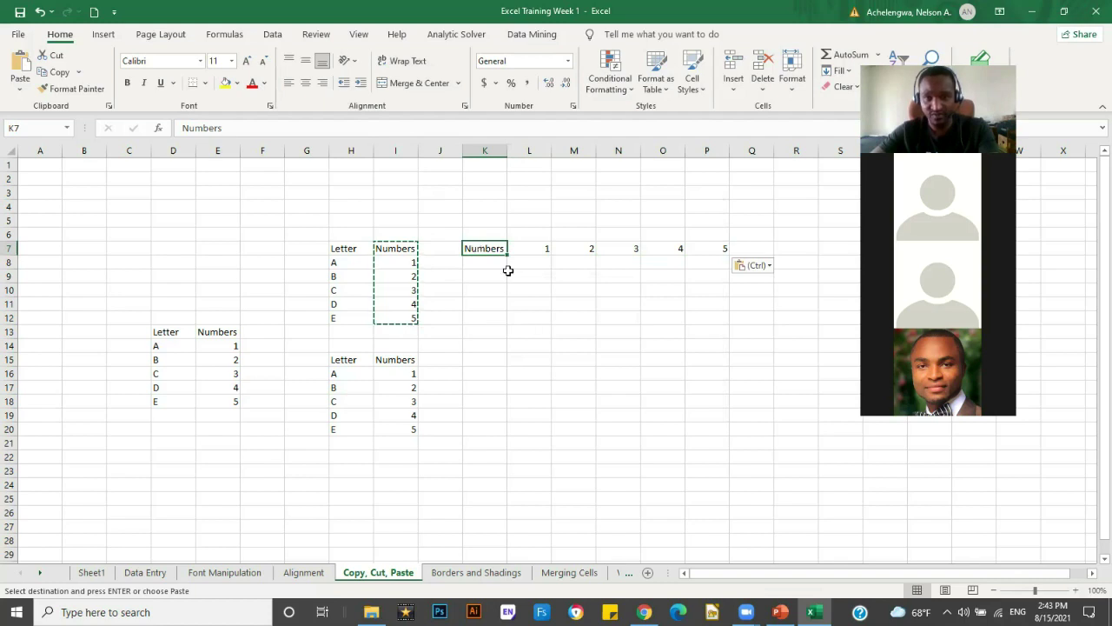
key("Down")
key("Down")
key("Down")
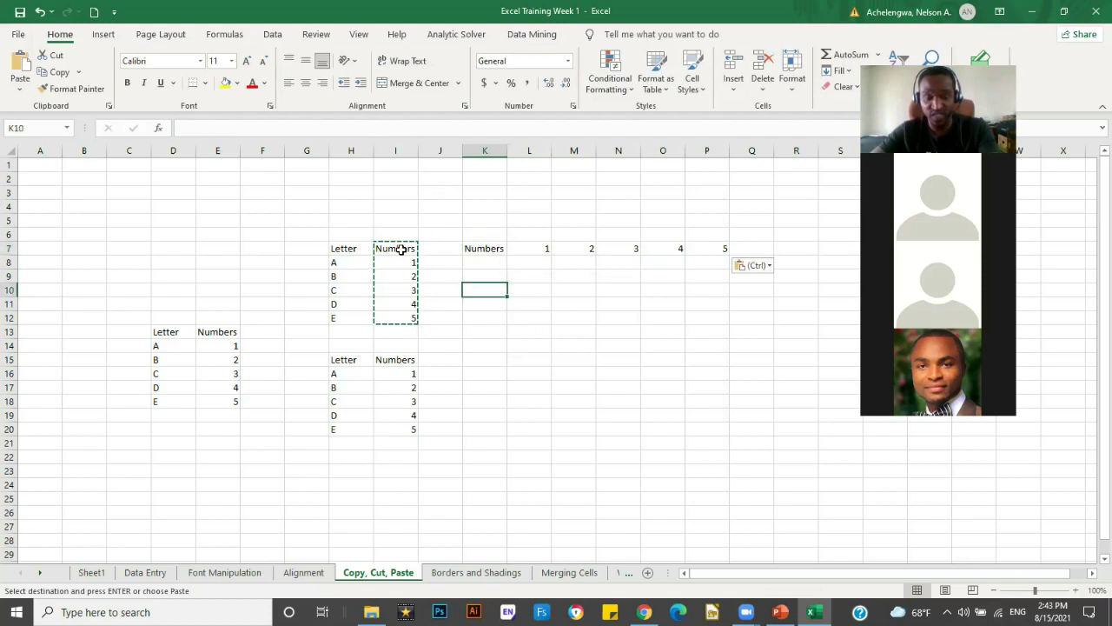
left_click(491, 249)
left_click(537, 277)
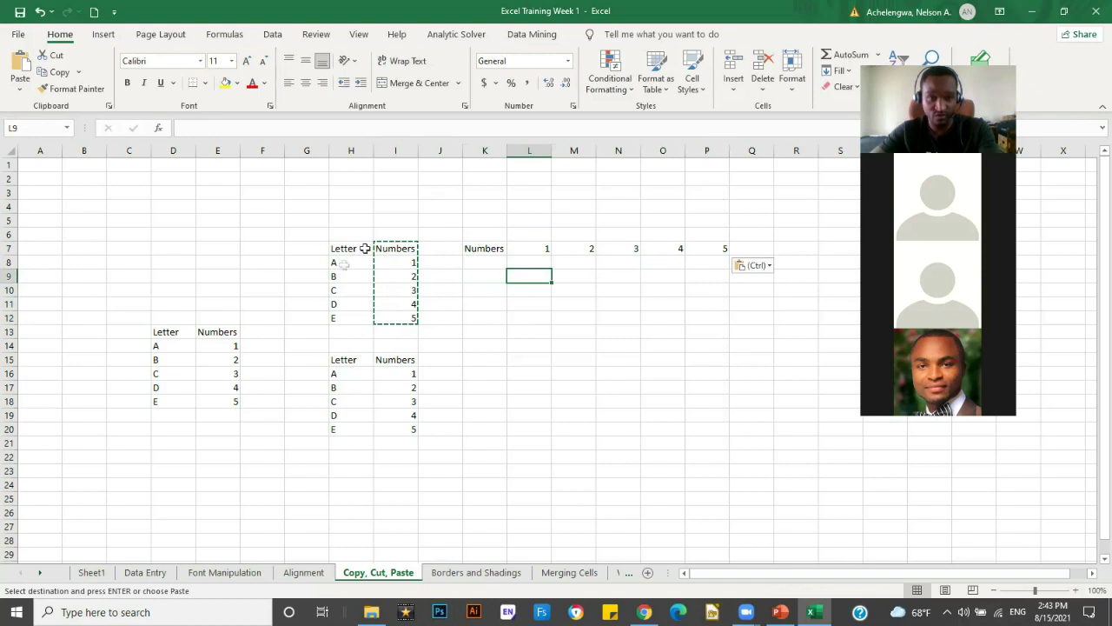
Copy the whole Letter/Numbers table H7:I12 and paste it transposed starting at cell K13 using Paste Special.
left_click_drag(346, 248, 400, 319)
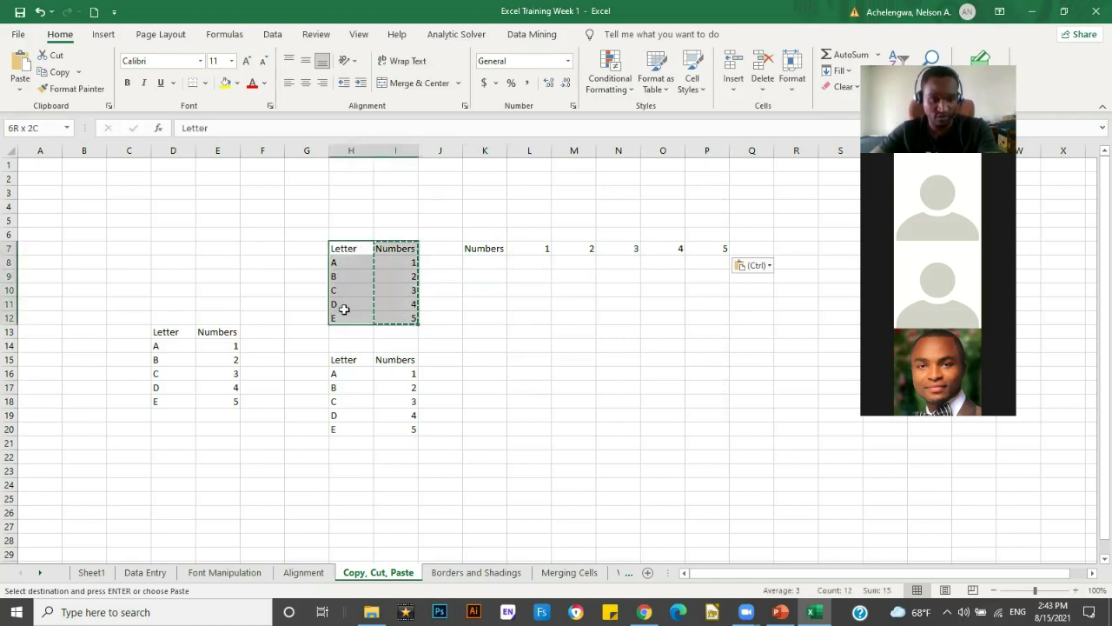
right_click(484, 331)
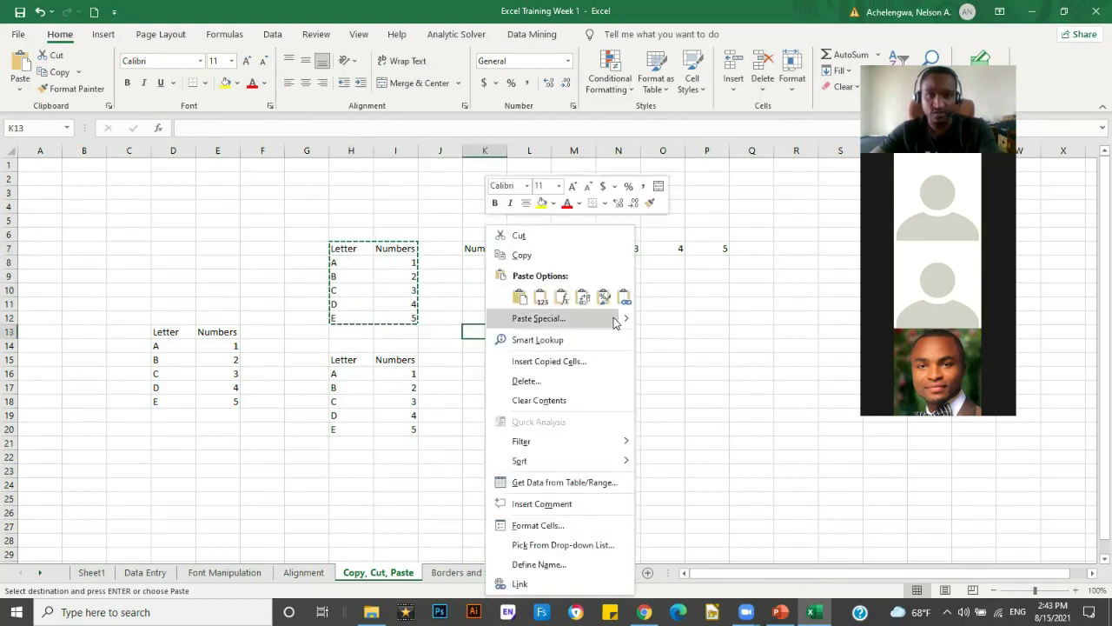
left_click(569, 319)
left_click(578, 385)
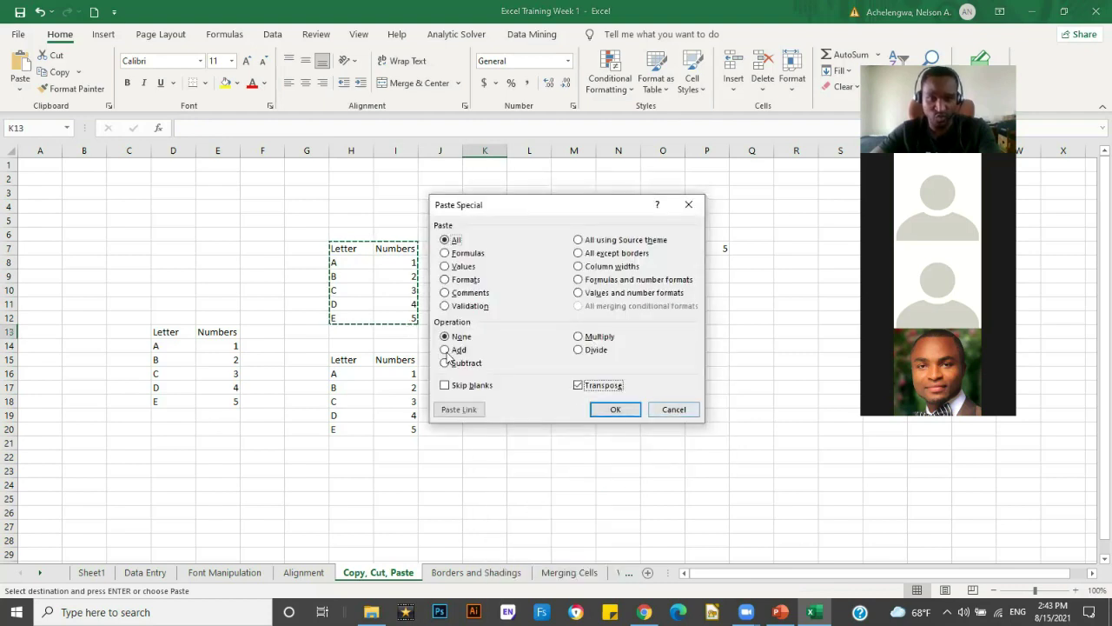
left_click(614, 409)
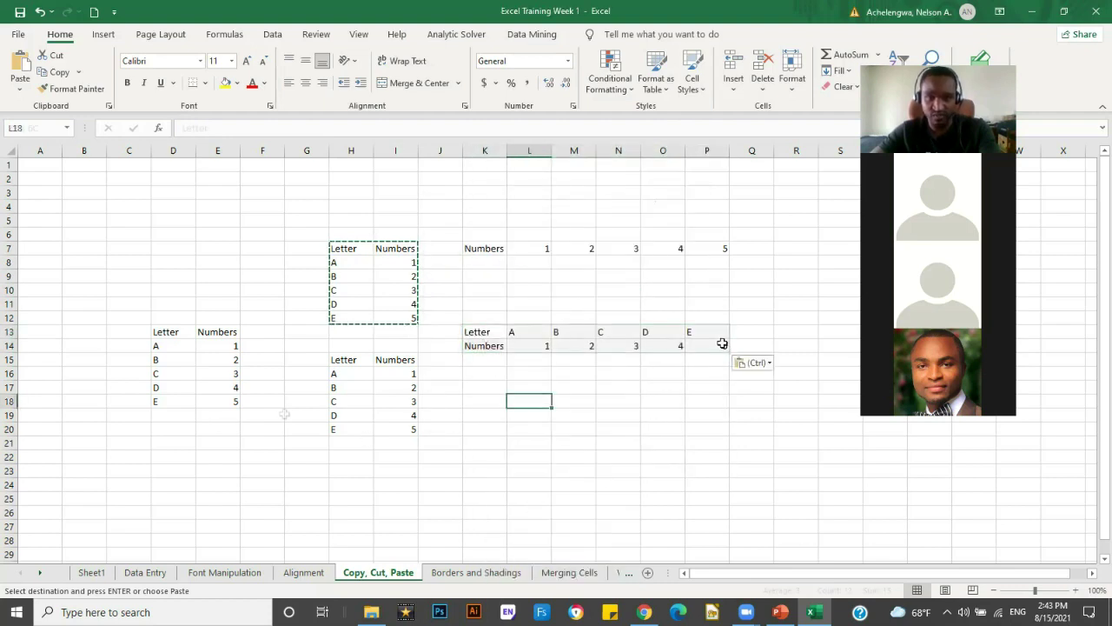
left_click(496, 490)
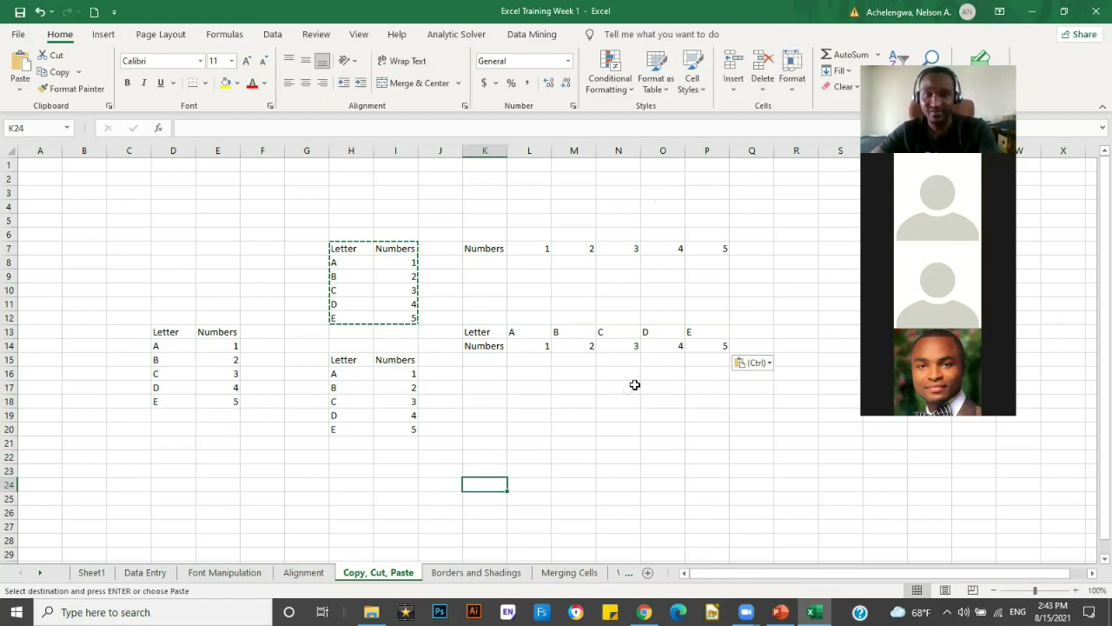
left_click(537, 384)
Copy table H7:I12 again and paste a second transposed version starting at cell K17 using Paste Special with Transpose.
left_click(385, 346)
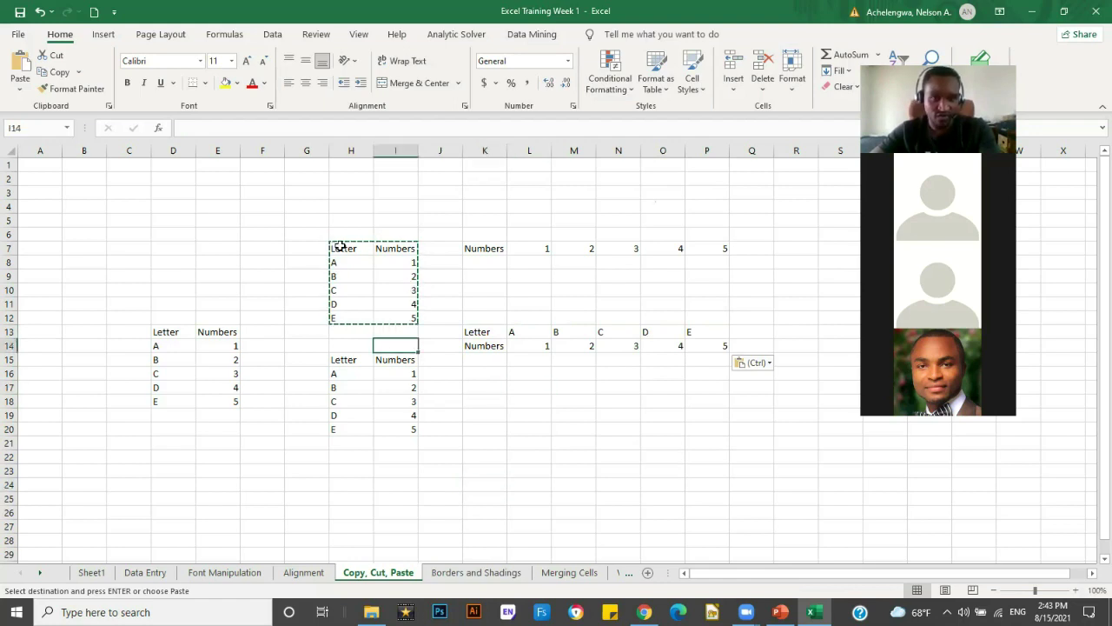
left_click(349, 248)
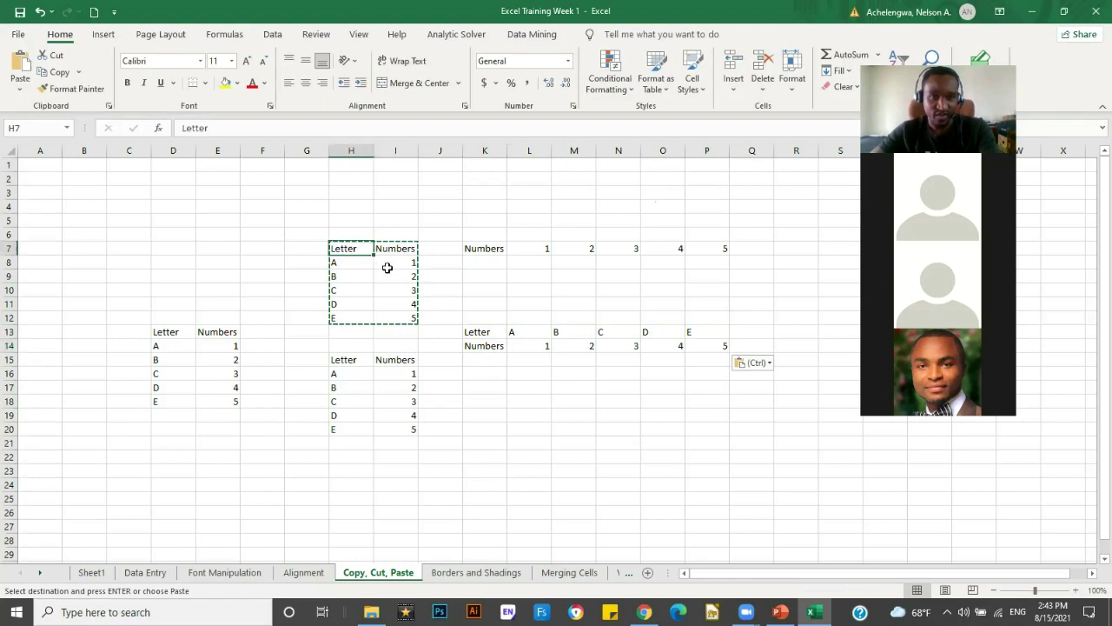
left_click_drag(396, 293, 397, 318)
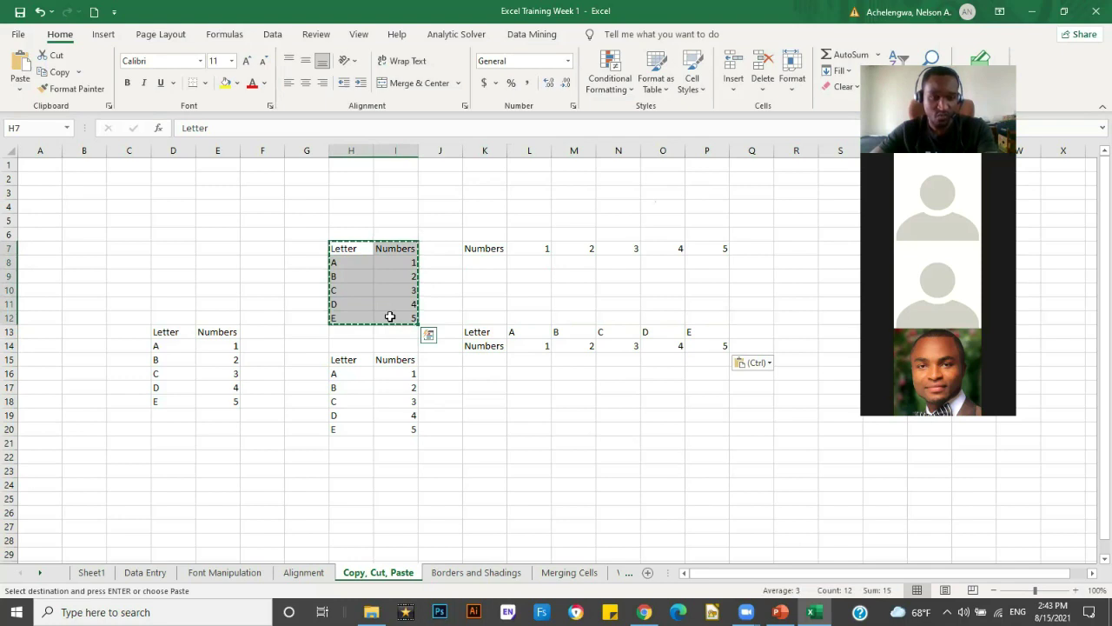
key("ctrl+c")
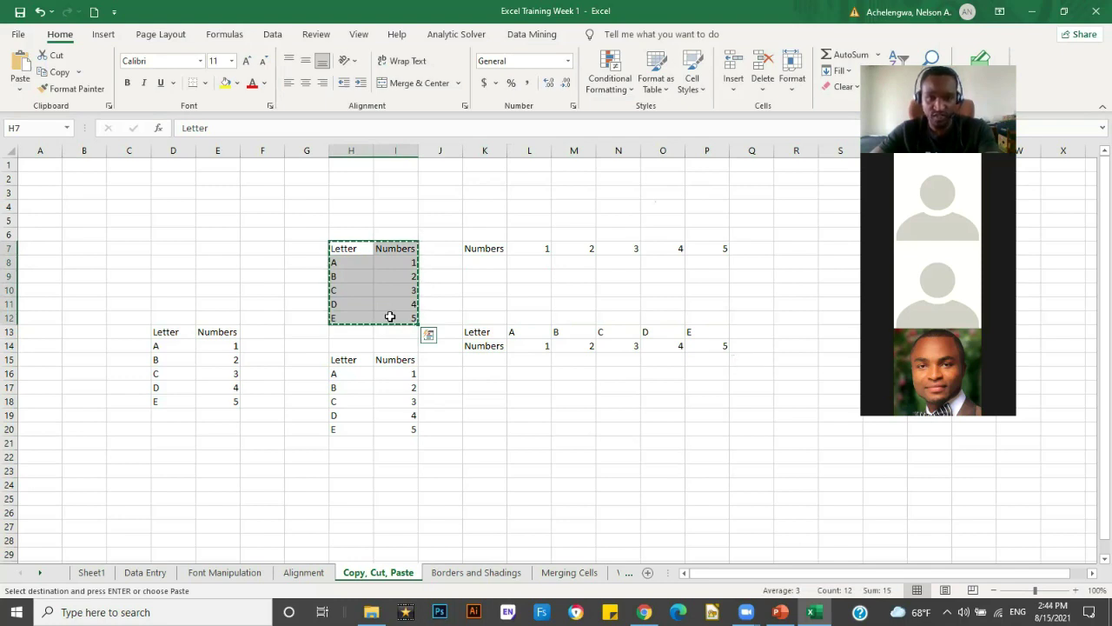
right_click(393, 322)
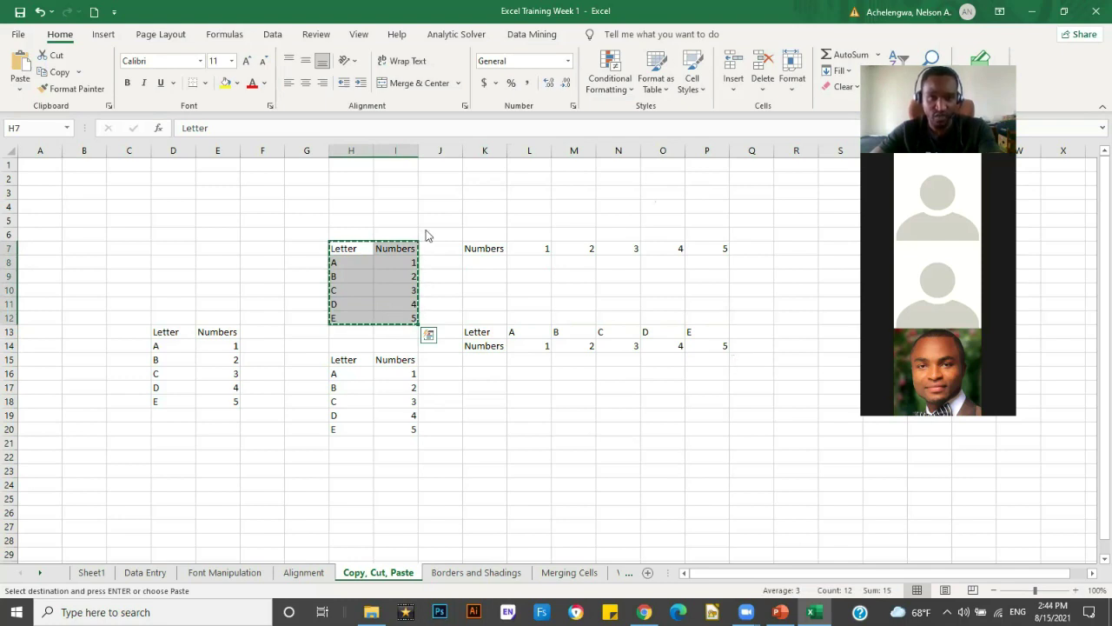
left_click(427, 234)
left_click(485, 387)
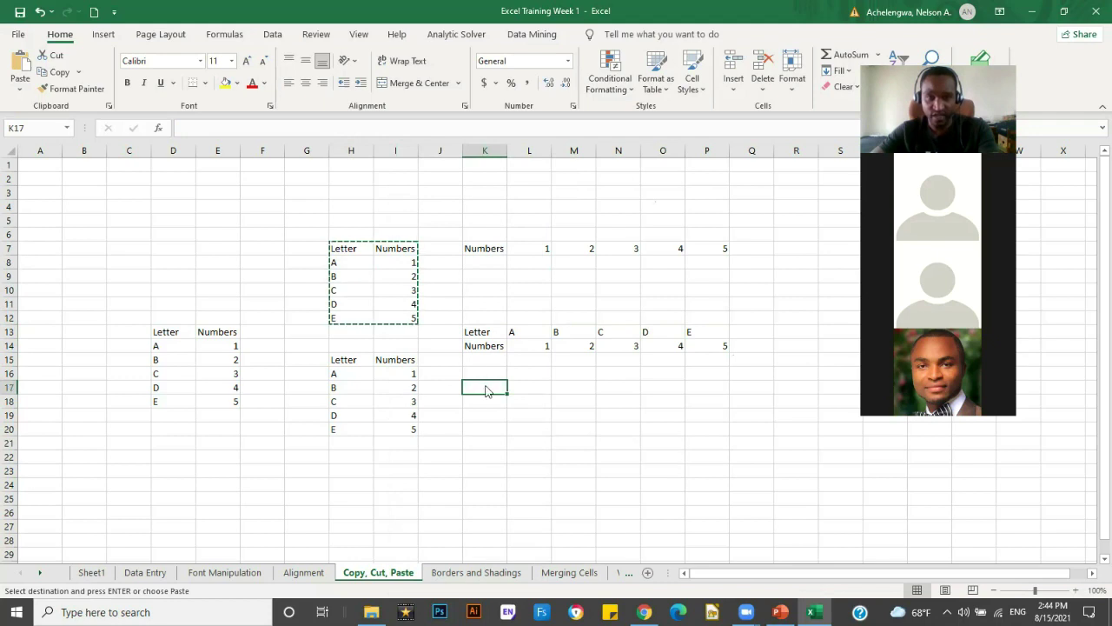
right_click(484, 390)
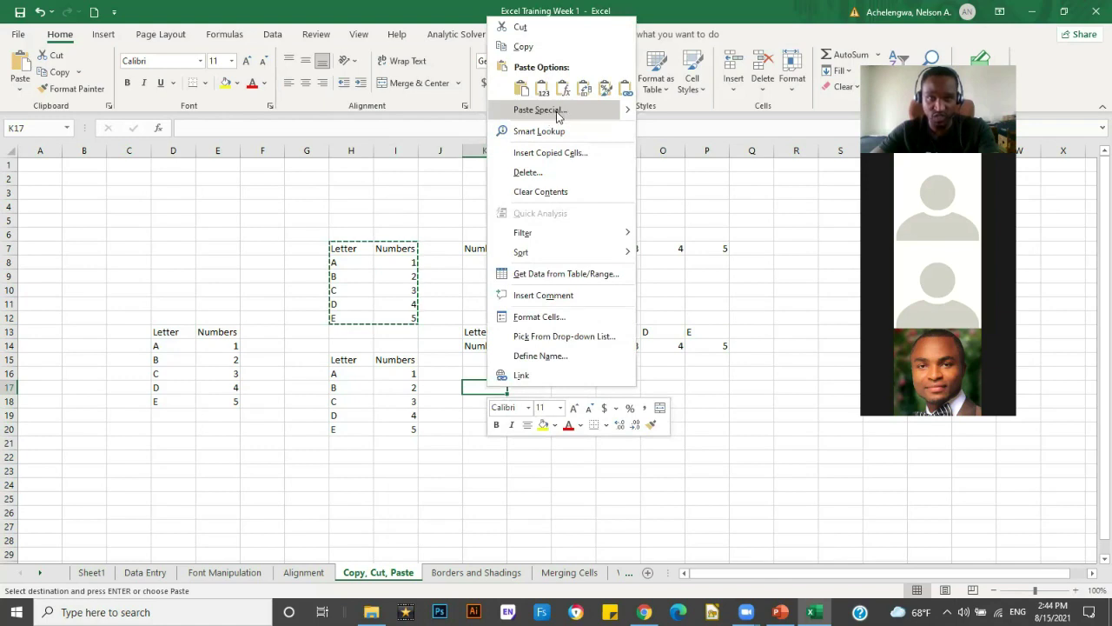
left_click(559, 113)
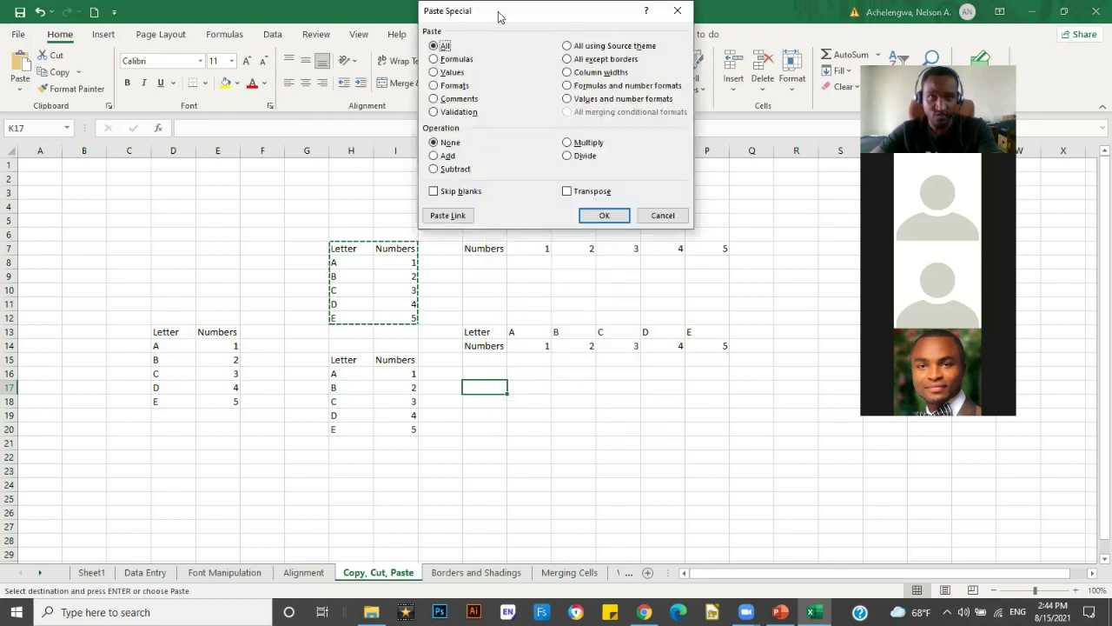
left_click_drag(495, 10, 241, 182)
left_click(315, 364)
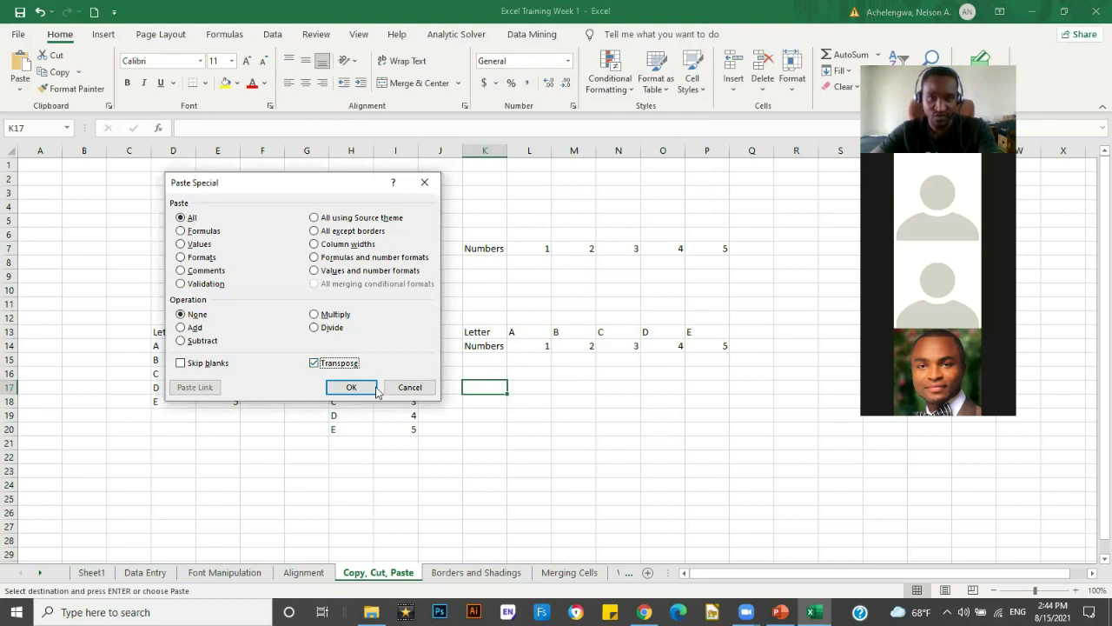
left_click(352, 388)
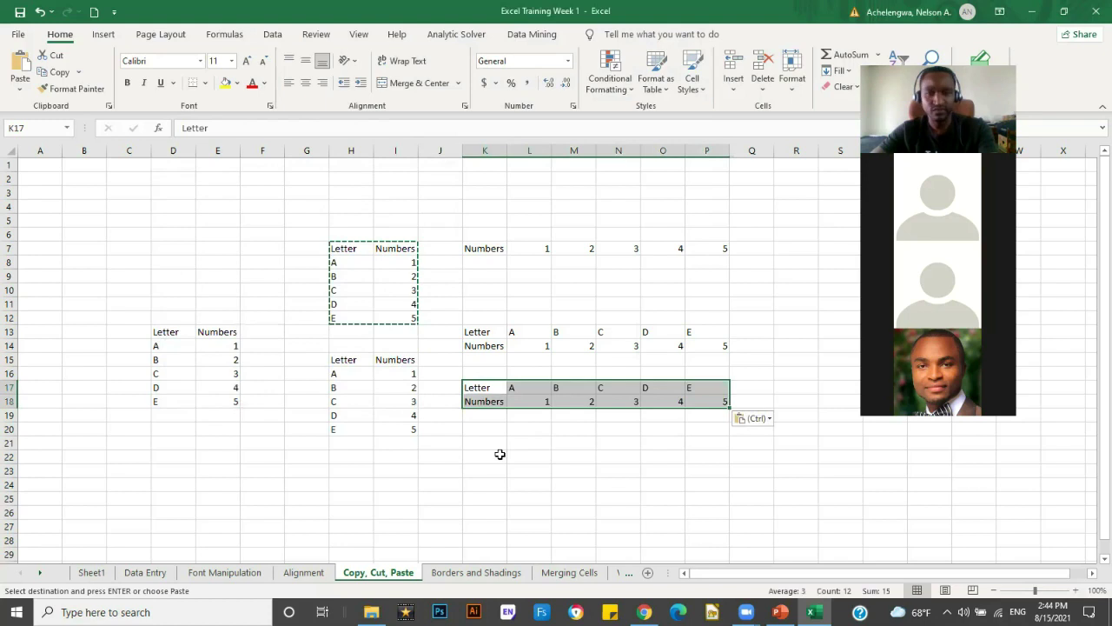
left_click_drag(480, 442, 511, 441)
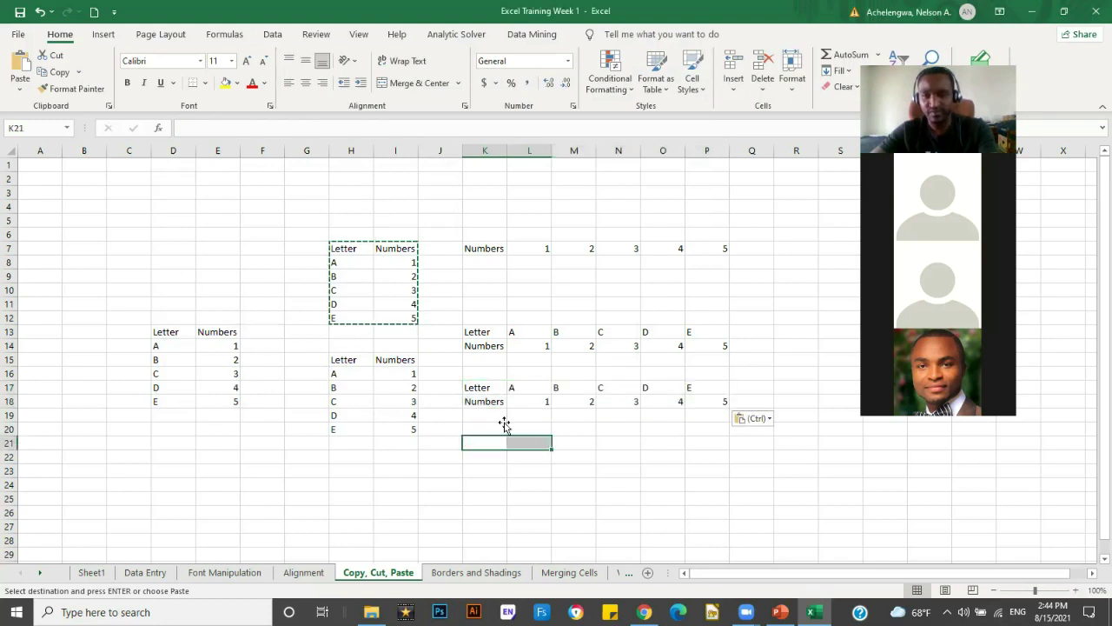
left_click(504, 424)
left_click(527, 444)
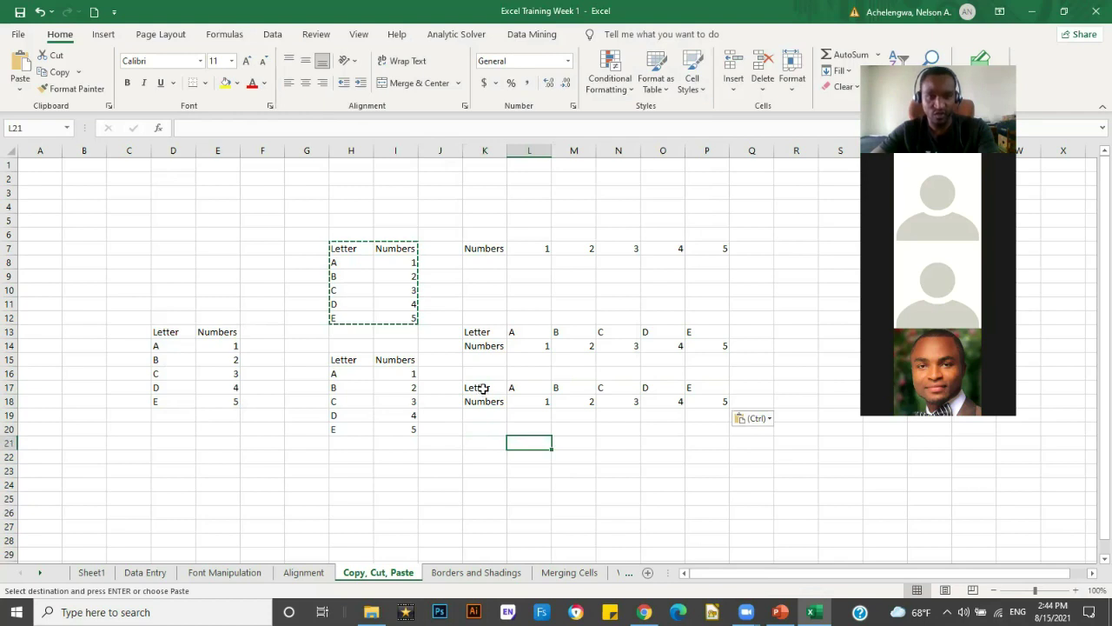
key("Left")
key("Up")
key("Up")
key("Up")
key("Up")
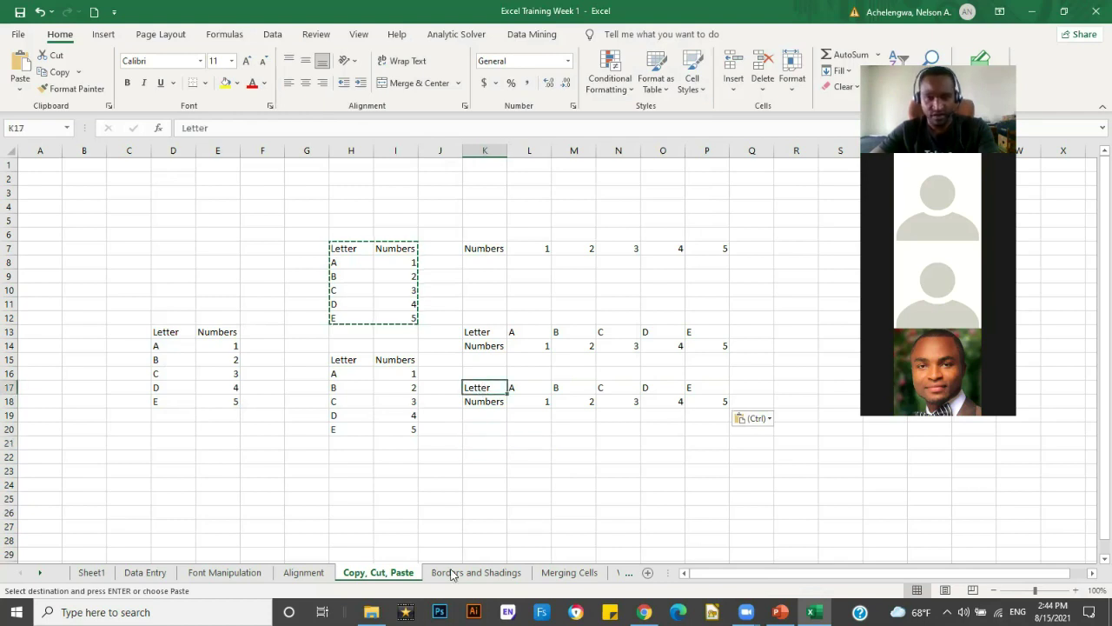
left_click(473, 453)
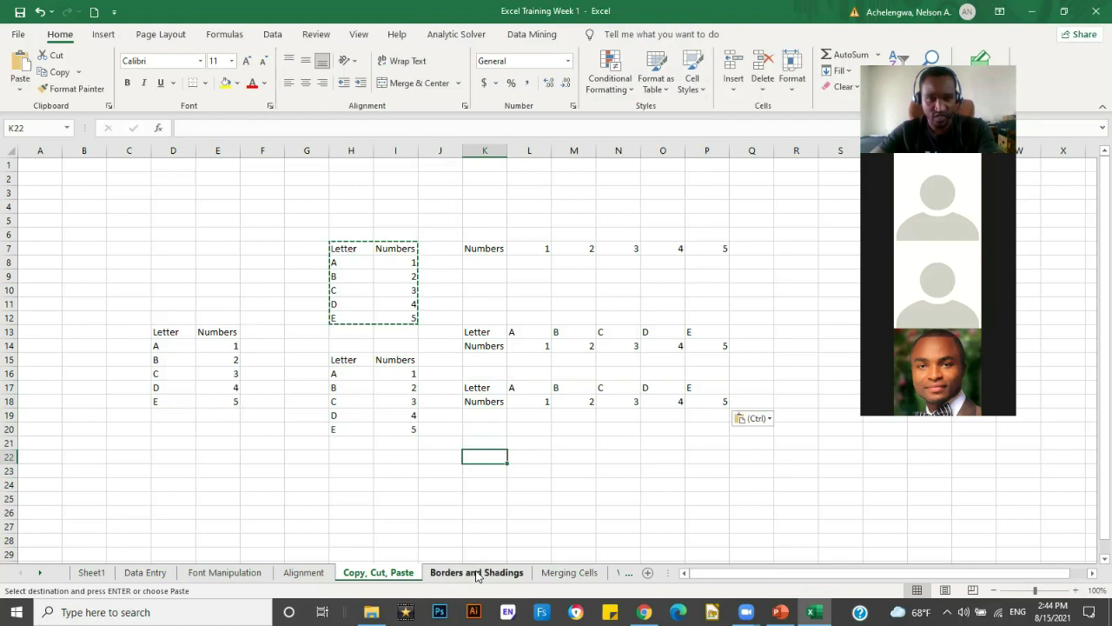
Go to the Borders and Shadings sheet and apply All Borders to the table C4:D9.
key("ctrl+Page_Down")
left_click(262, 275)
left_click_drag(127, 205, 182, 273)
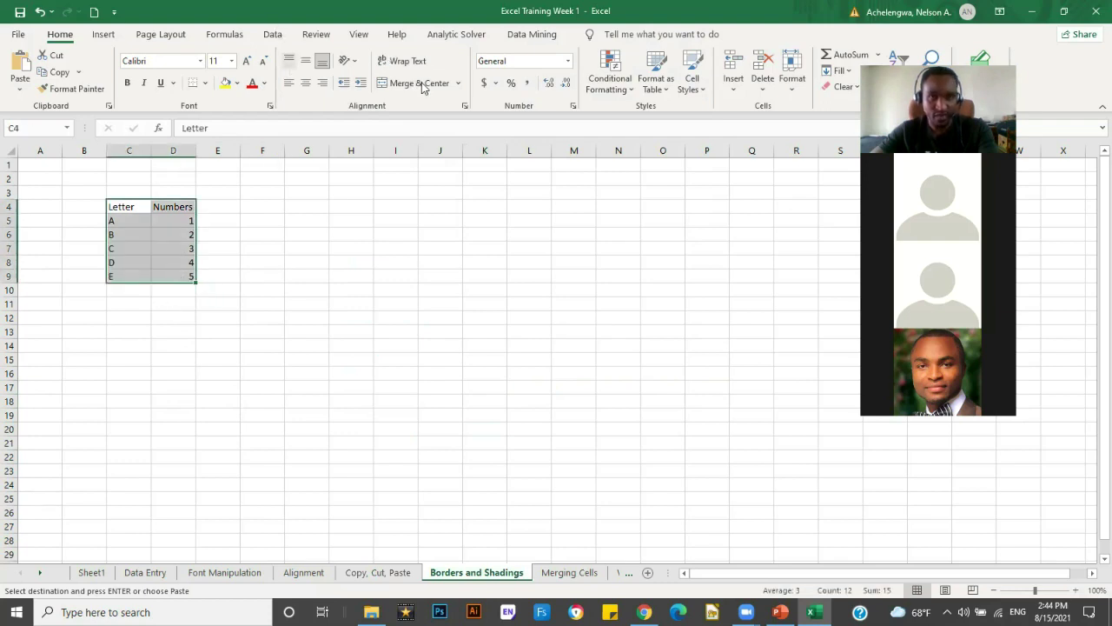
left_click(205, 84)
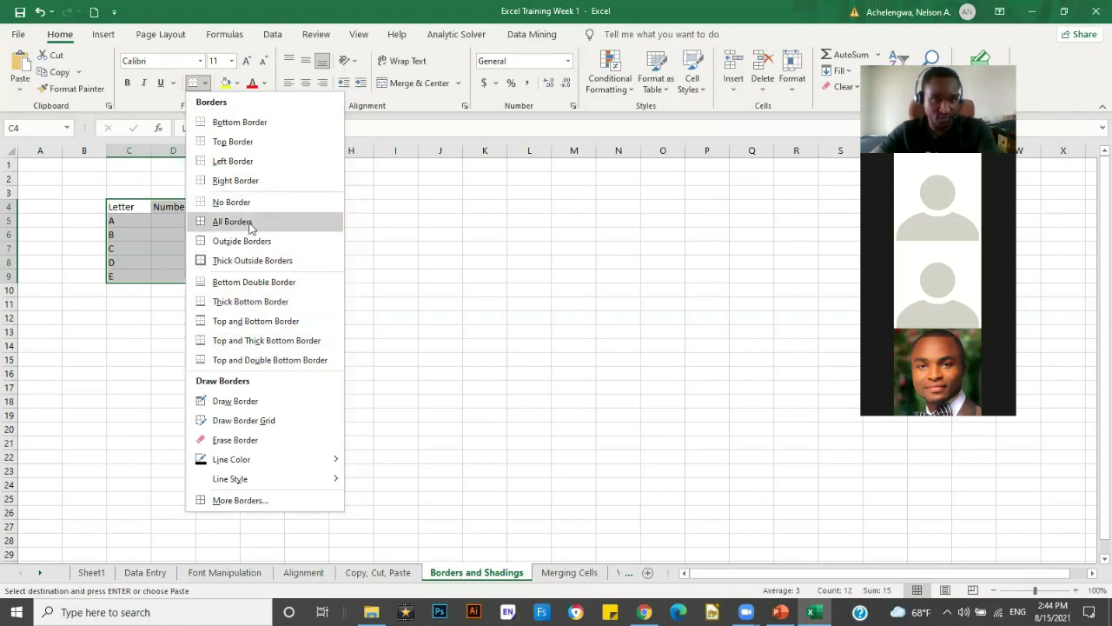
left_click(193, 331)
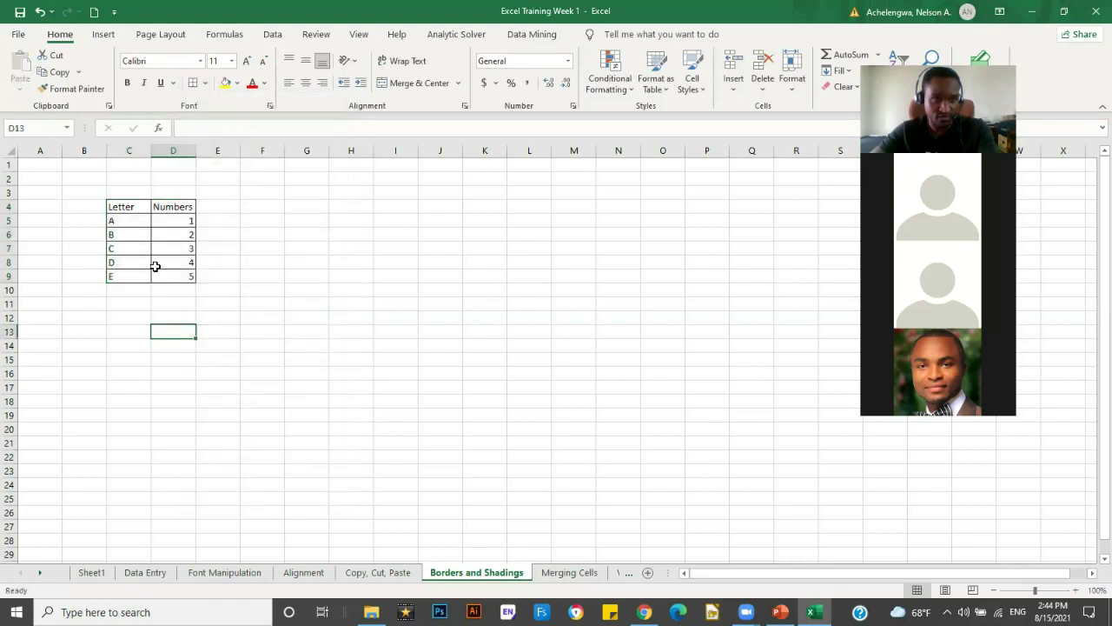
Remove all borders from the table C4:D9 with the No Border option.
left_click_drag(135, 209, 178, 265)
key("shift+Down")
left_click(206, 82)
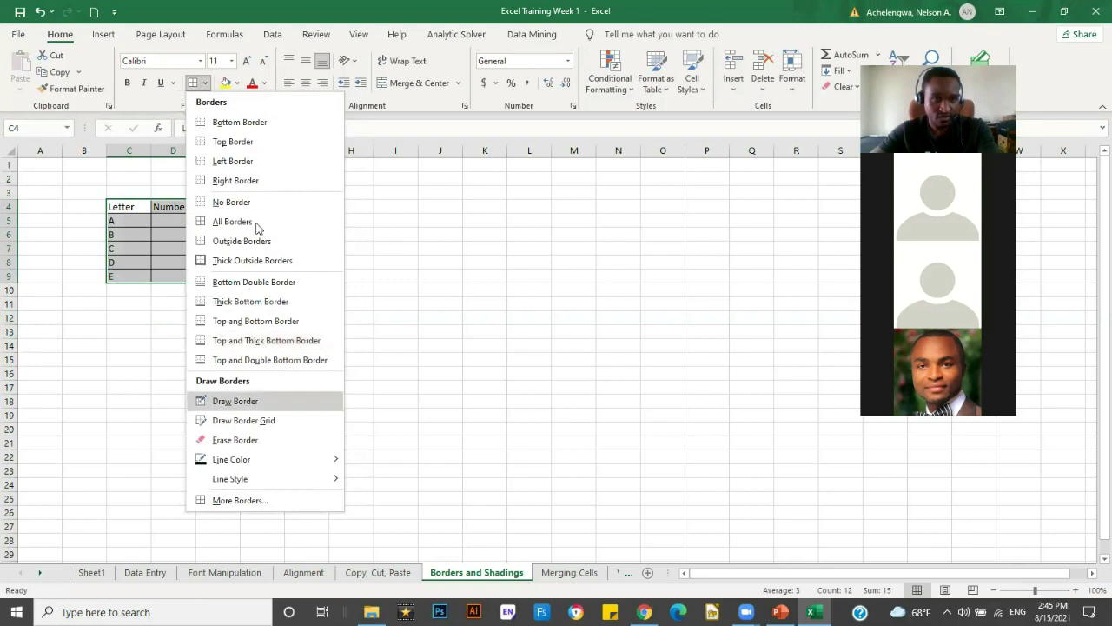
left_click(260, 203)
left_click(193, 320)
Apply Thick Outside Borders around the table C4:D9.
left_click_drag(130, 208, 182, 271)
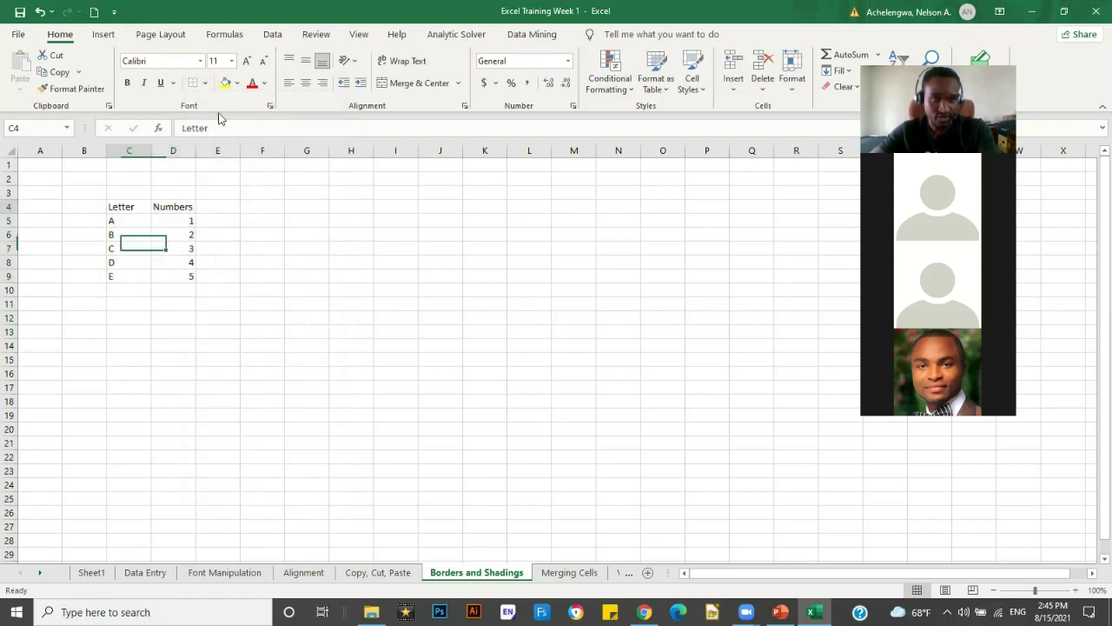
left_click(206, 82)
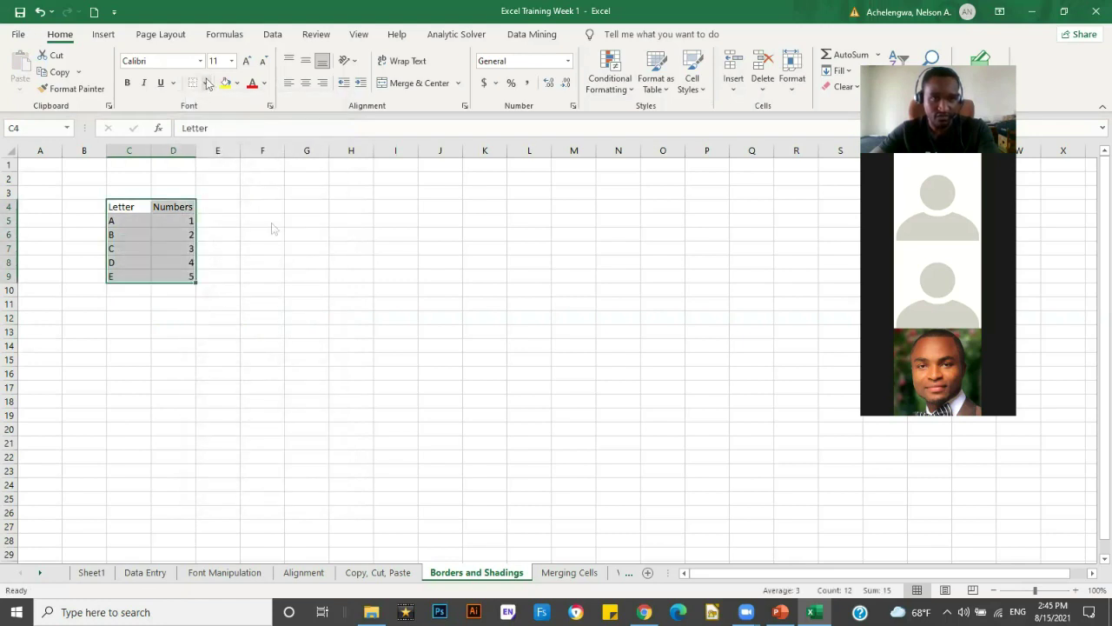
left_click(187, 333)
left_click(161, 233)
Clear the thick outside border from table C4:D9 by setting it to No Border.
left_click_drag(121, 208, 179, 278)
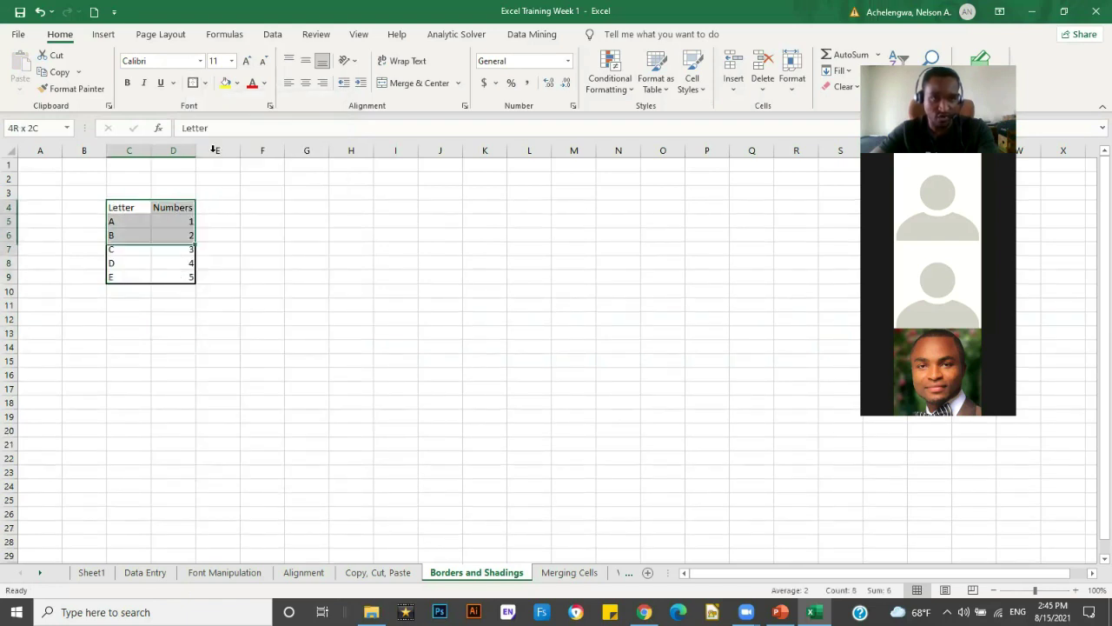
left_click(199, 82)
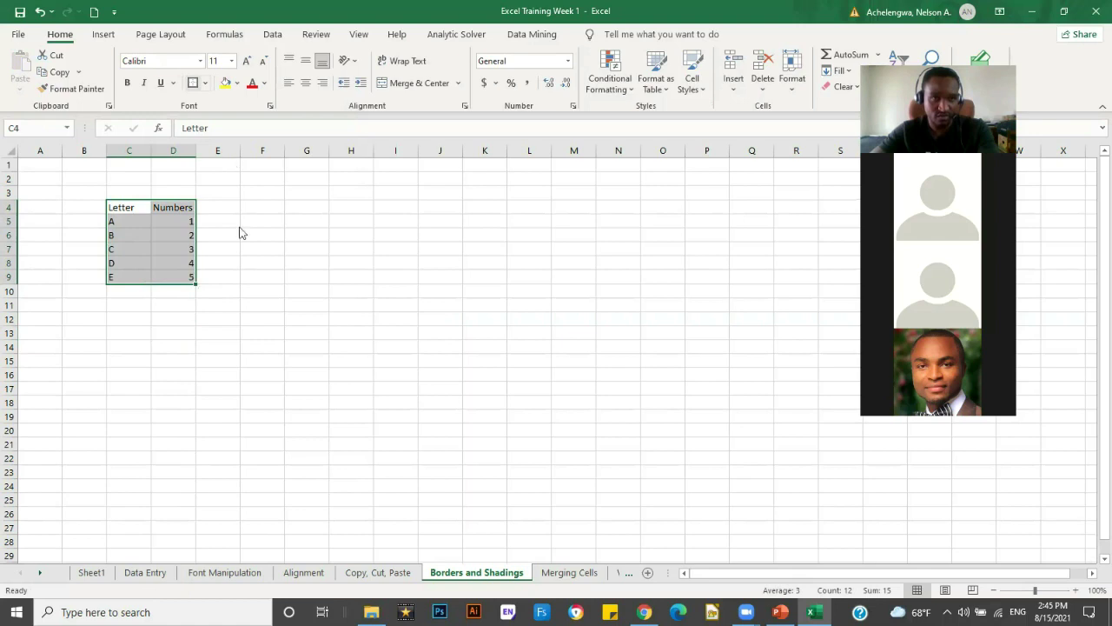
left_click(205, 83)
left_click(230, 199)
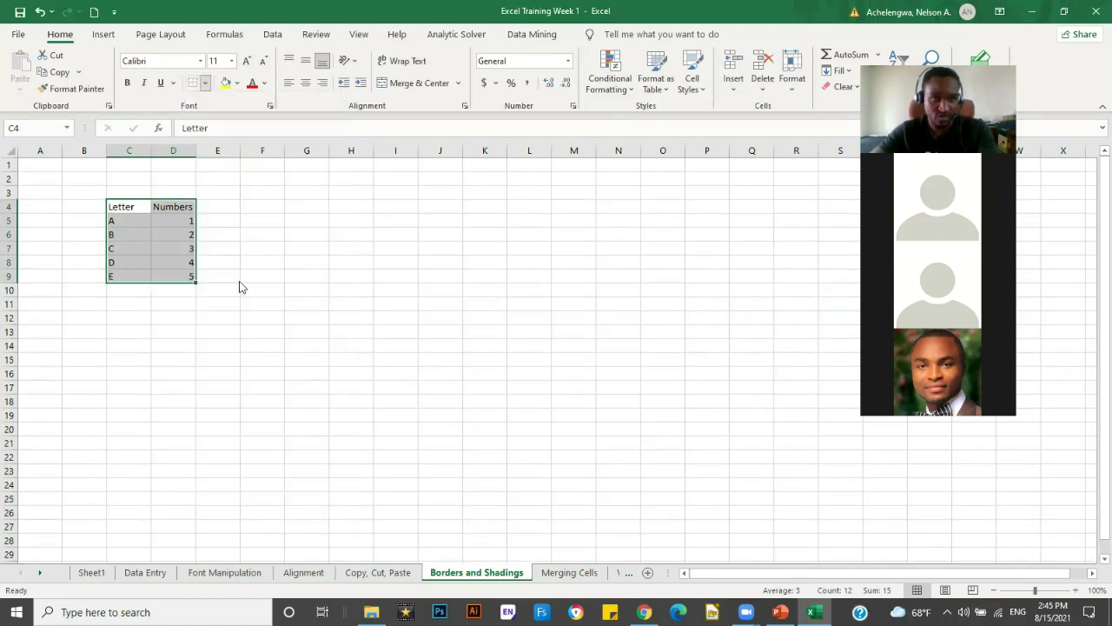
left_click(205, 82)
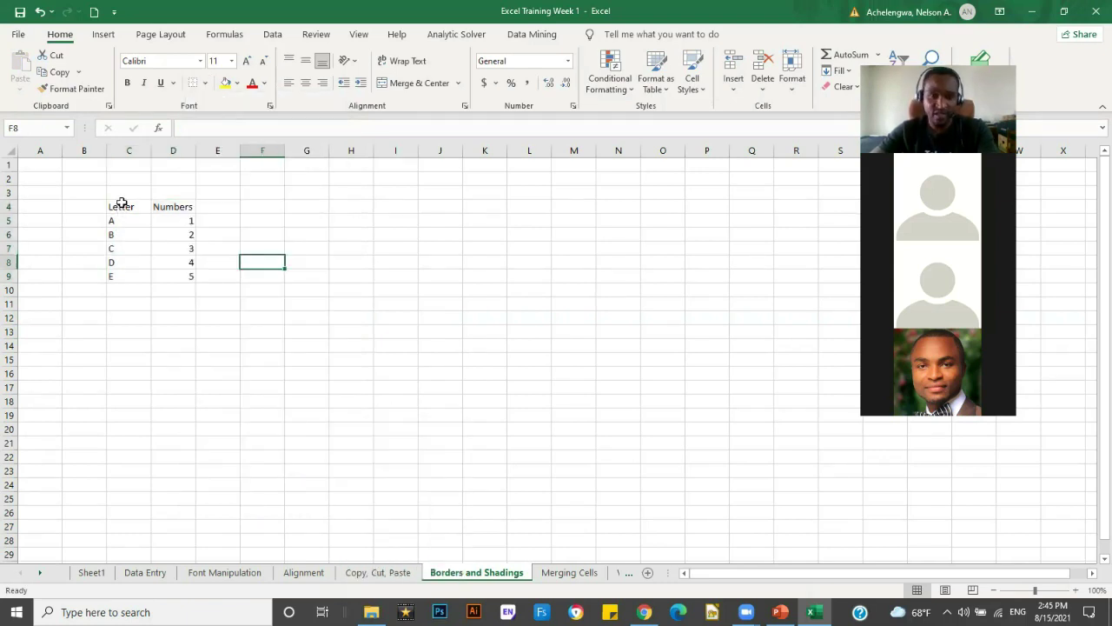
Shade cell D5 of the Numbers column with the orange theme fill colour.
left_click_drag(121, 203, 203, 287)
left_click(166, 354)
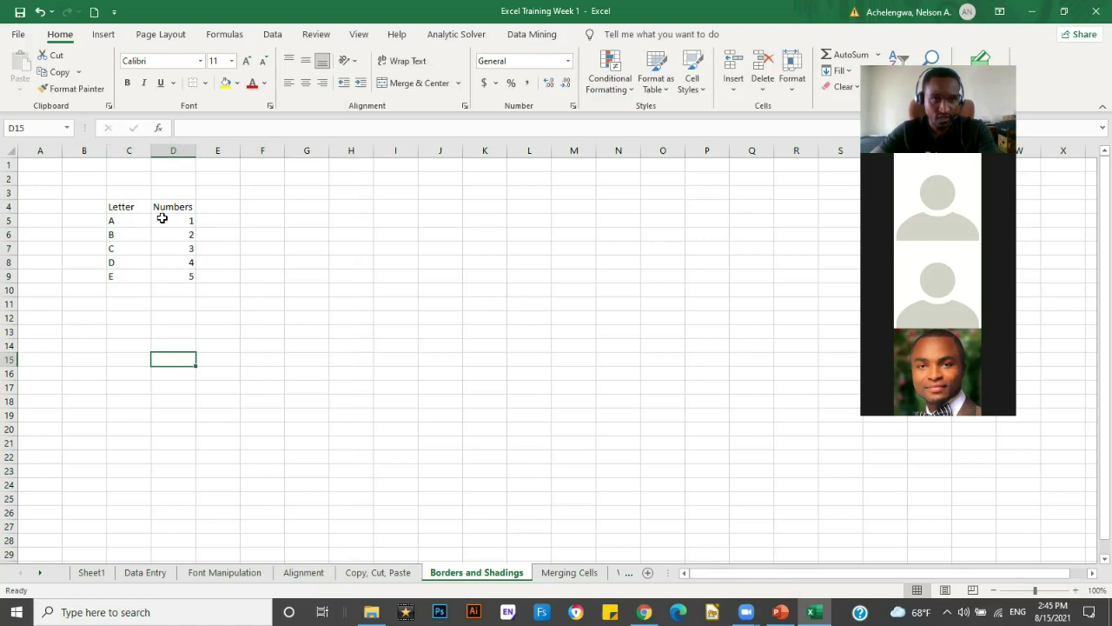
left_click(161, 218)
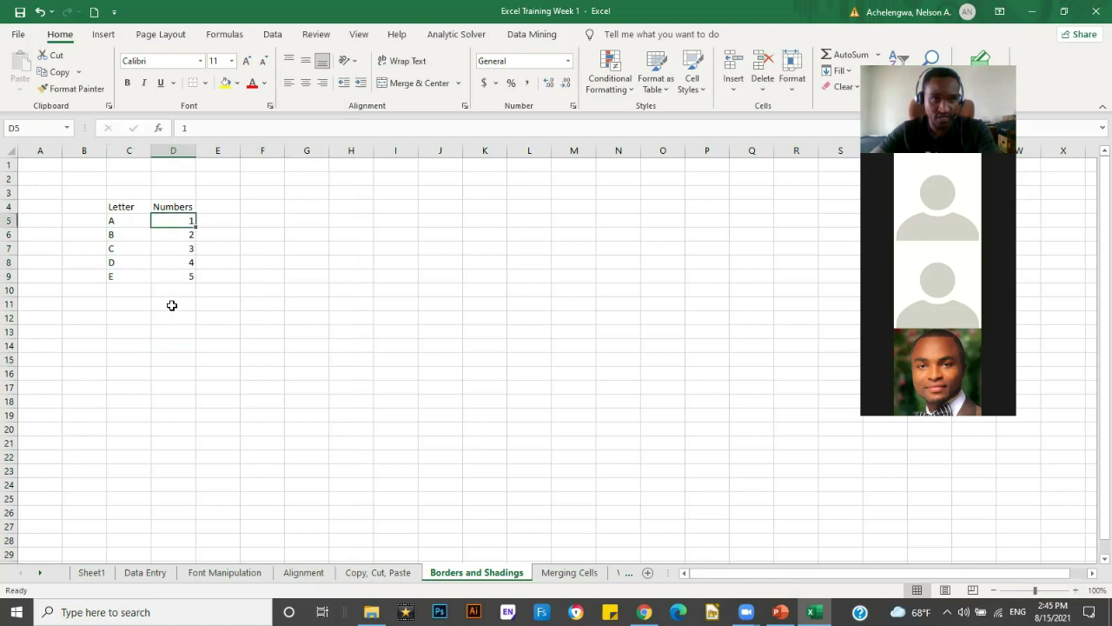
left_click(237, 83)
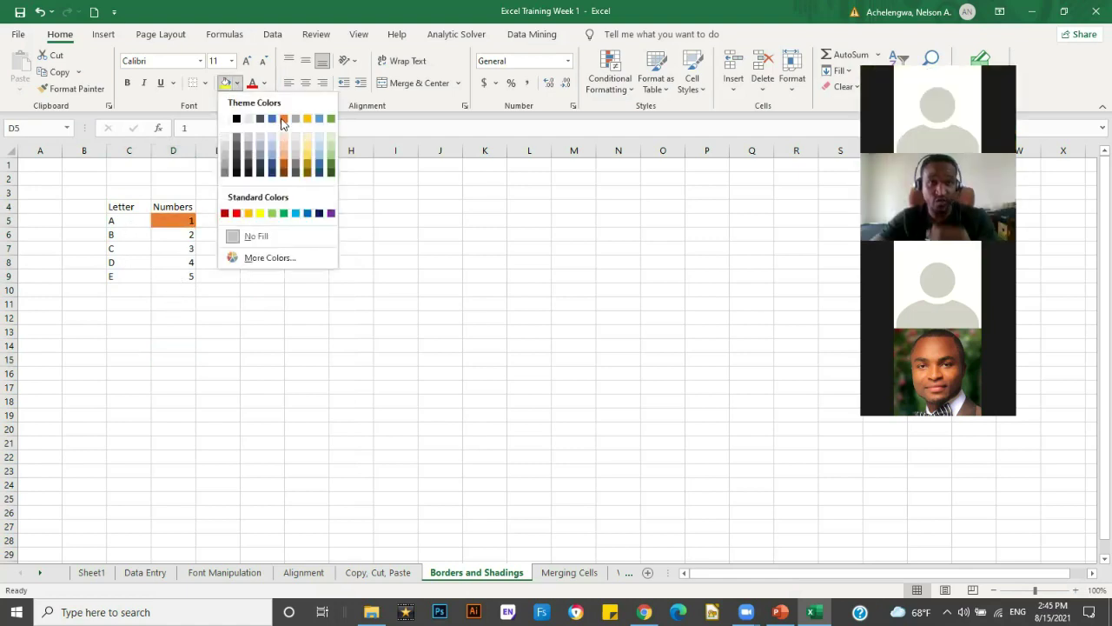
left_click(284, 121)
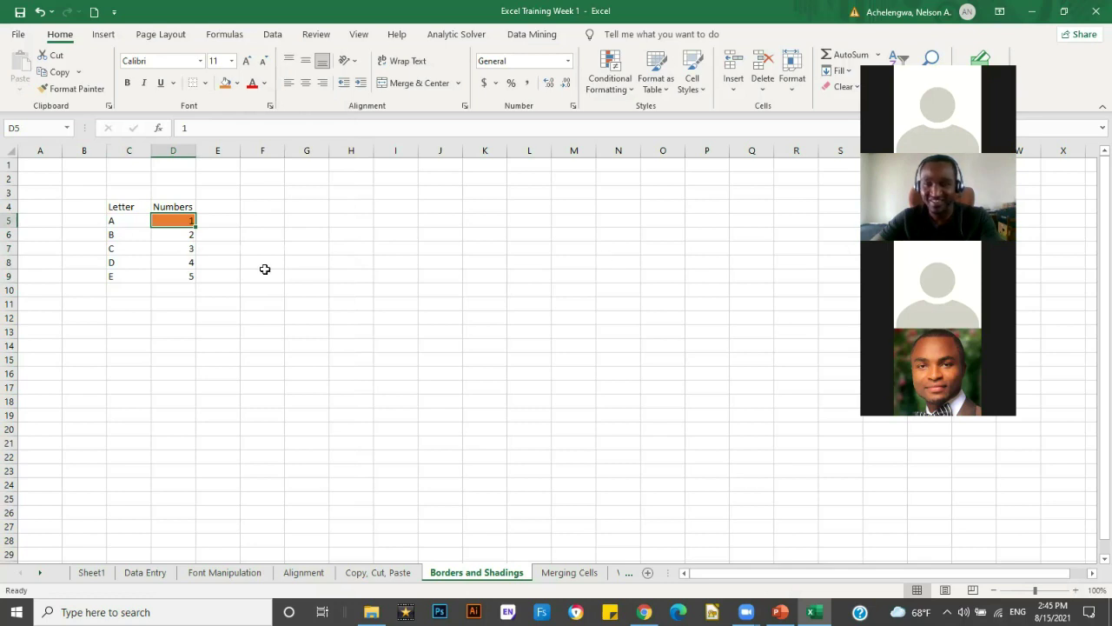
left_click(351, 275)
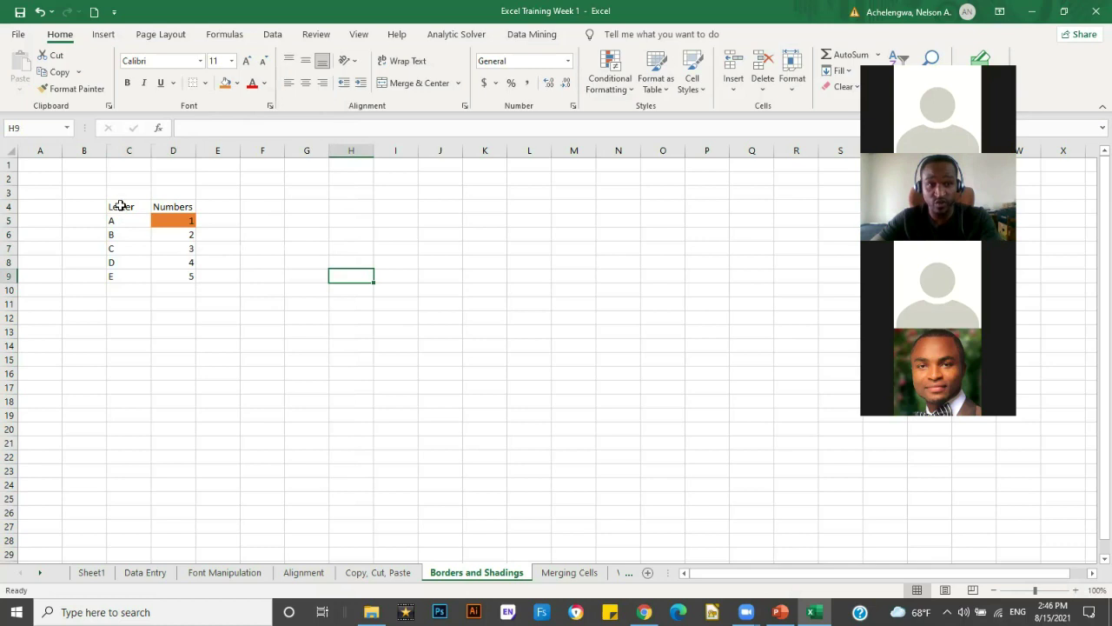
On the Copy, Cut, Paste sheet, copy the Numbers row K7:P7 and paste it transposed at K21.
left_click_drag(121, 206, 126, 276)
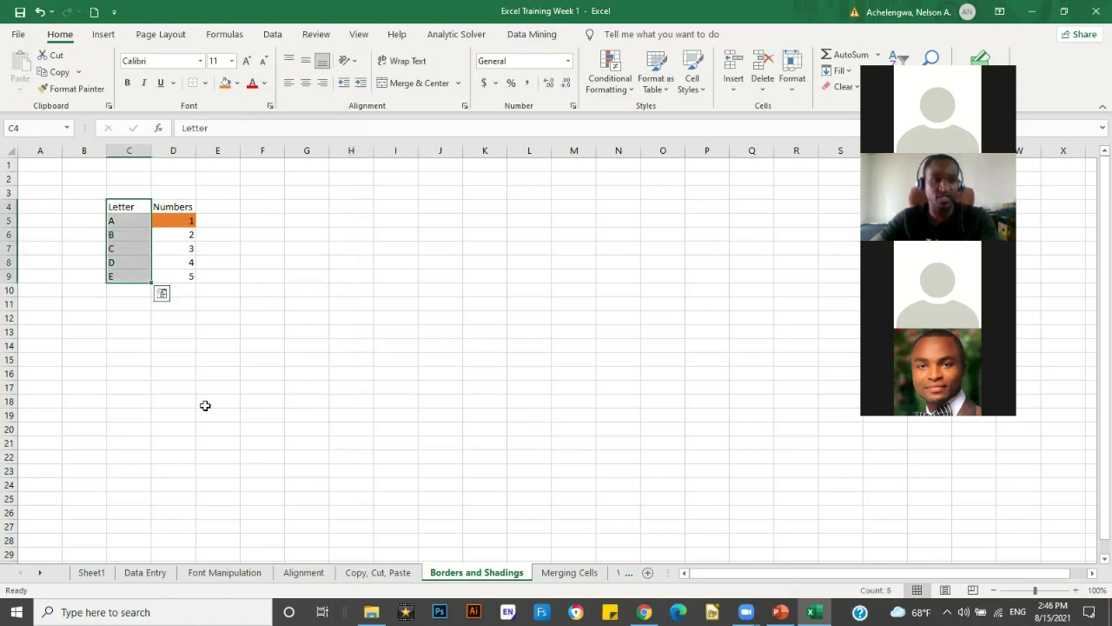
left_click(389, 572)
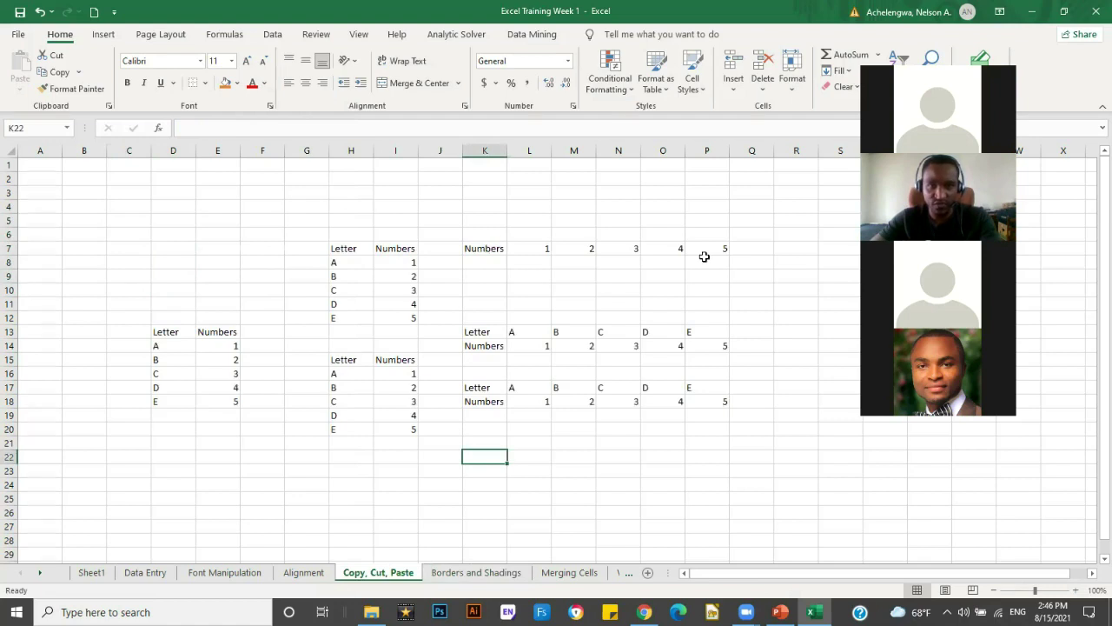
left_click_drag(708, 247, 712, 247)
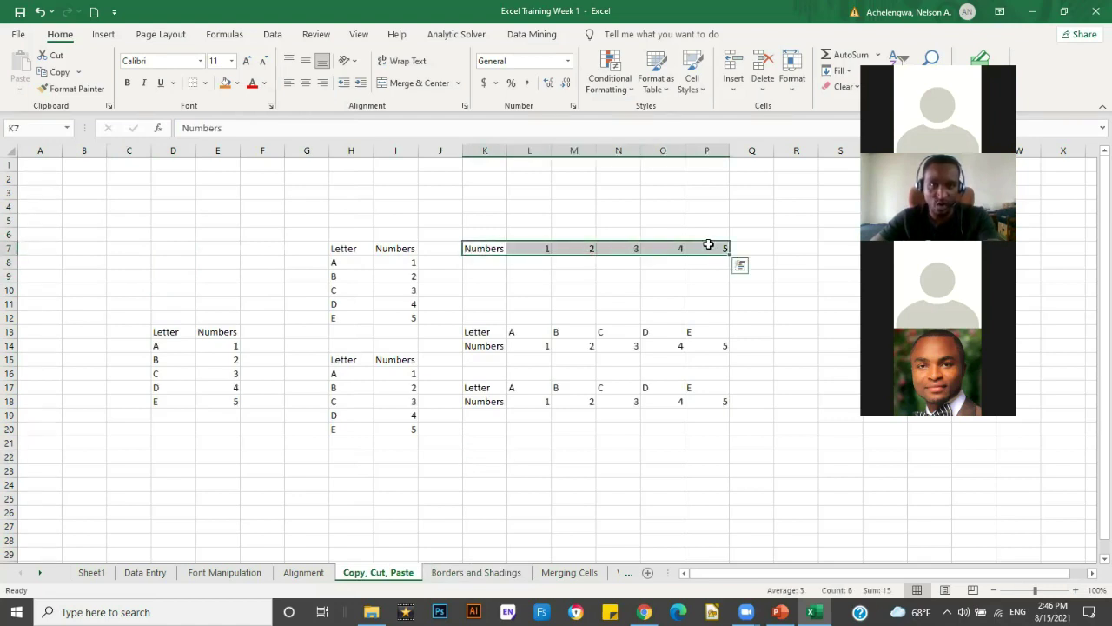
key("ctrl+c")
right_click(478, 444)
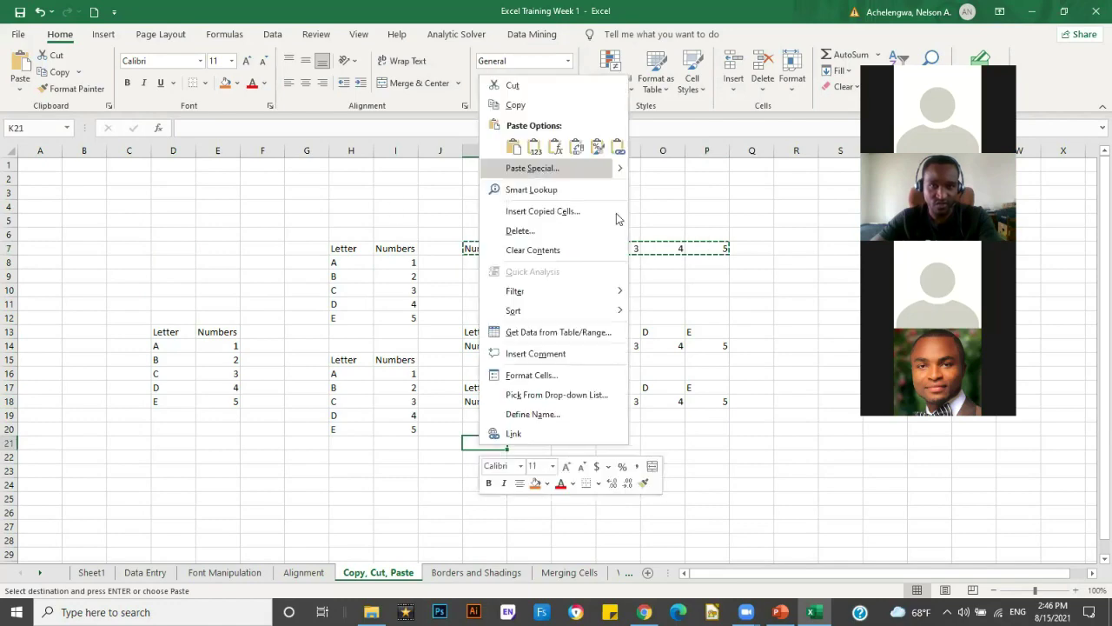
left_click(556, 169)
left_click(551, 234)
left_click(586, 259)
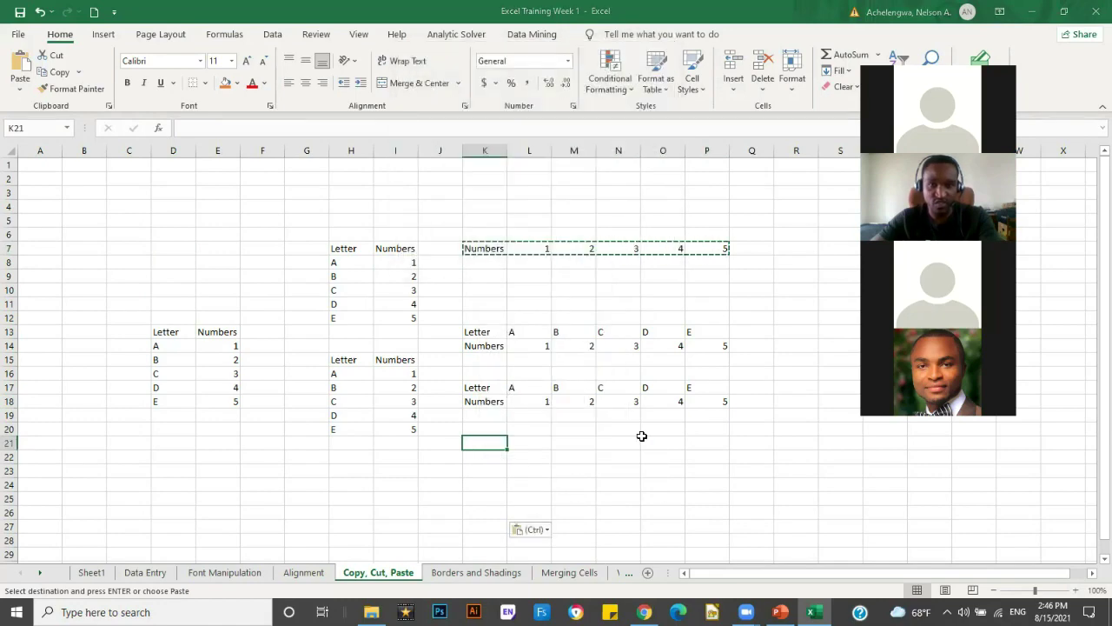
left_click(578, 507)
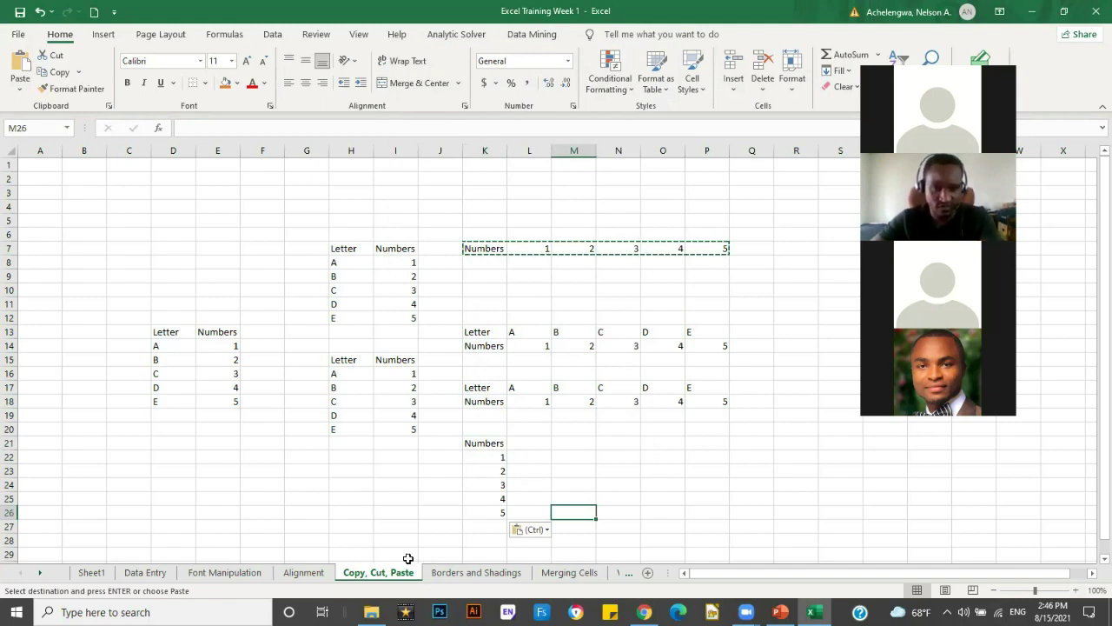
Return to the Borders and Shadings sheet and fill cells D5:D6 with the dark green theme colour.
left_click(448, 577)
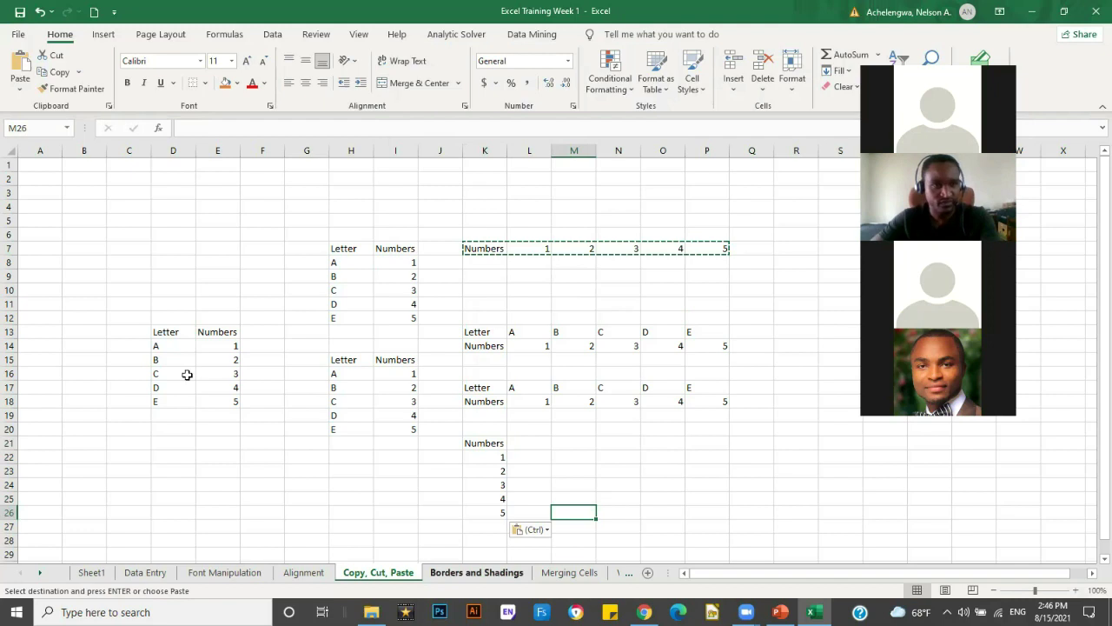
left_click(126, 220)
left_click(174, 222)
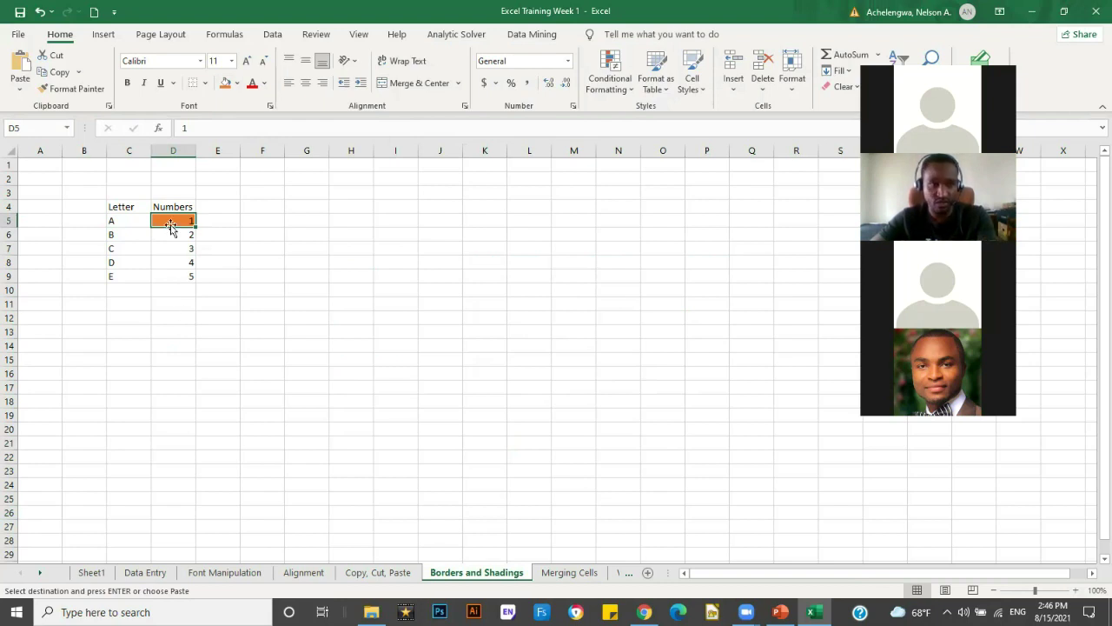
key("ctrl+v")
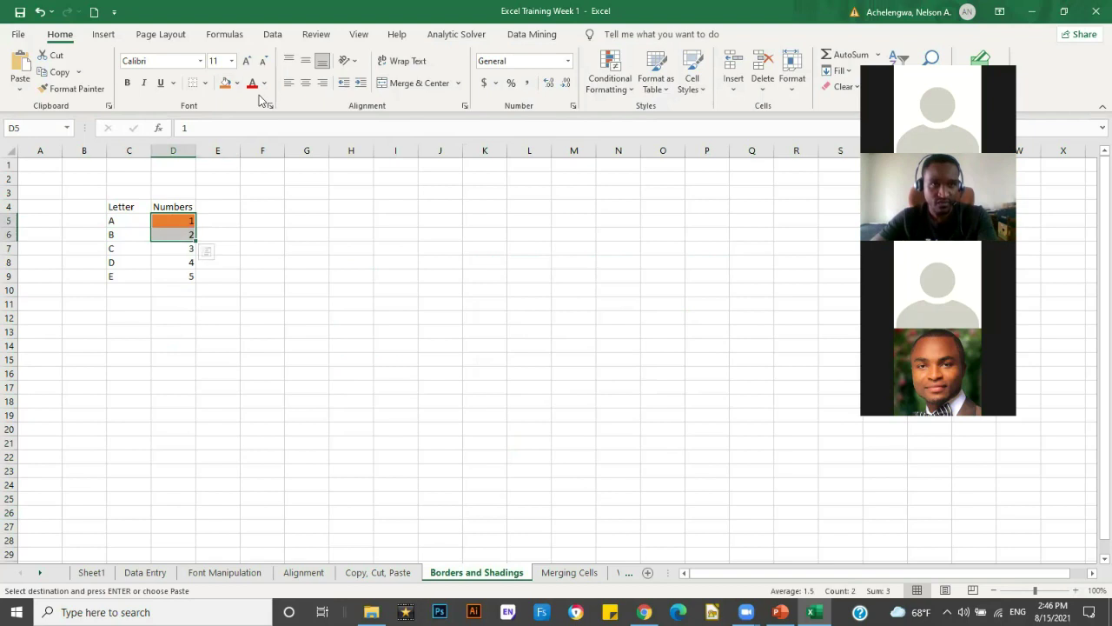
left_click(237, 84)
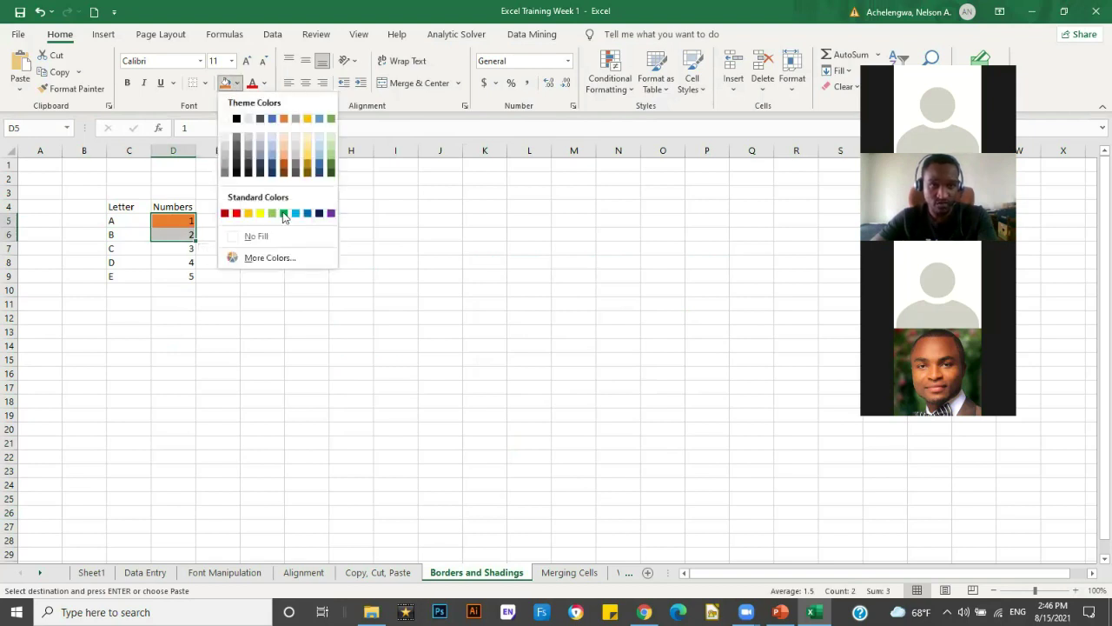
left_click(331, 165)
left_click(218, 317)
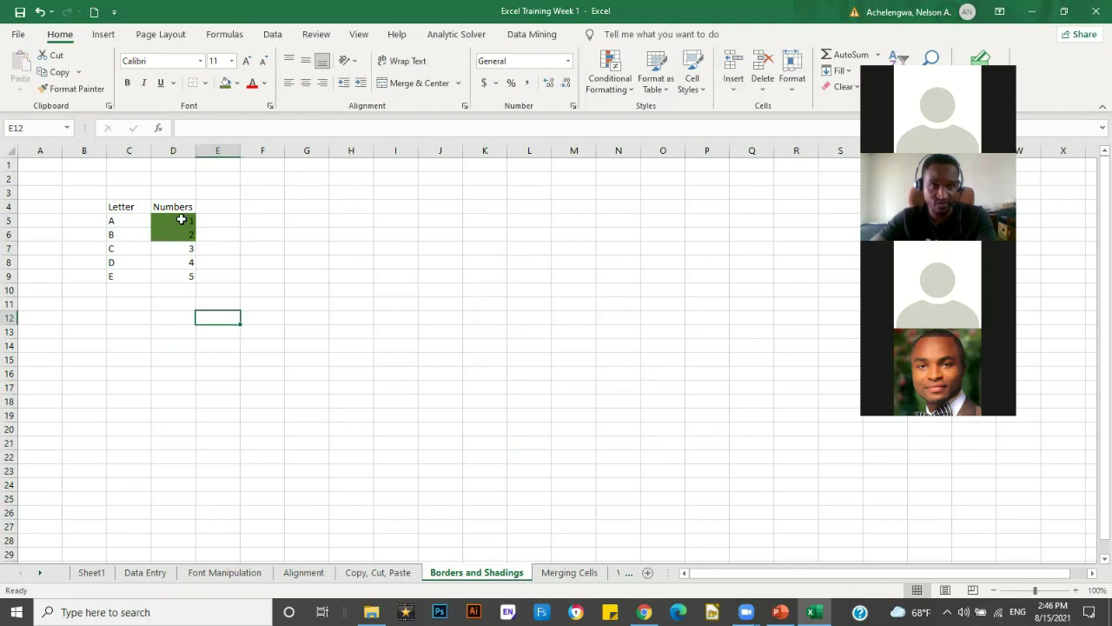
Fill cell D7 of the Numbers column with the standard red colour.
left_click_drag(180, 218, 178, 235)
left_click(178, 235)
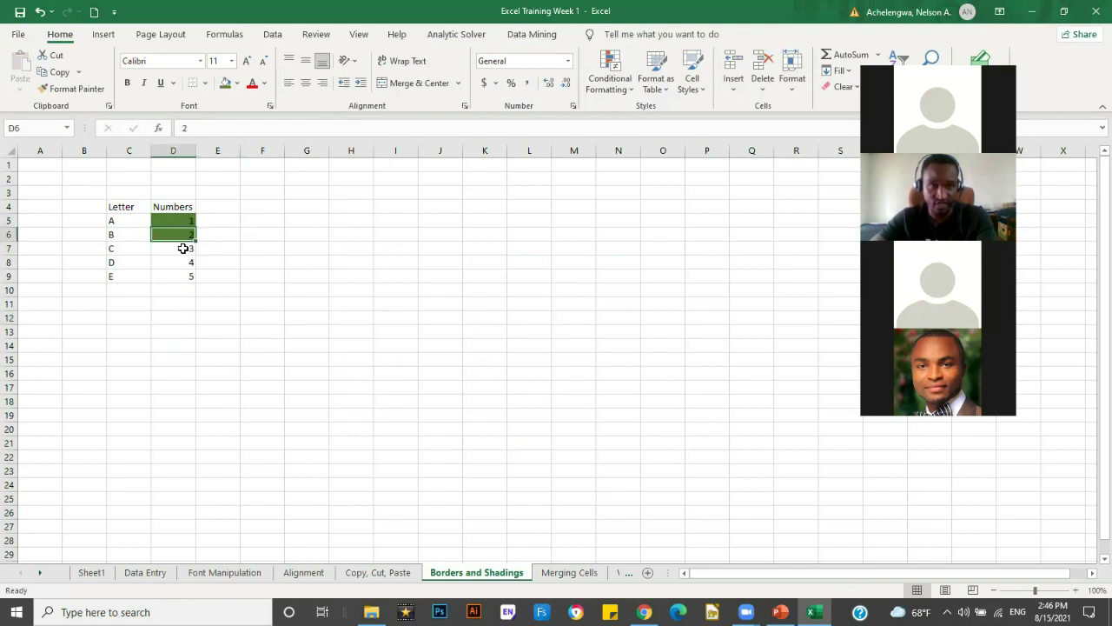
left_click(172, 251)
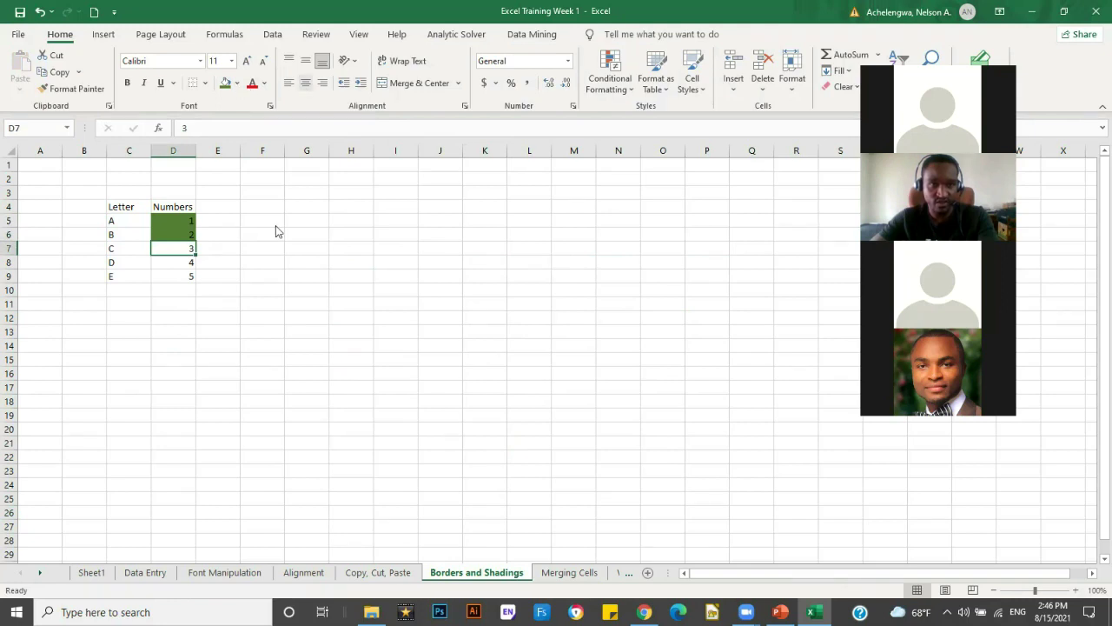
left_click(237, 83)
left_click(236, 215)
left_click(199, 285)
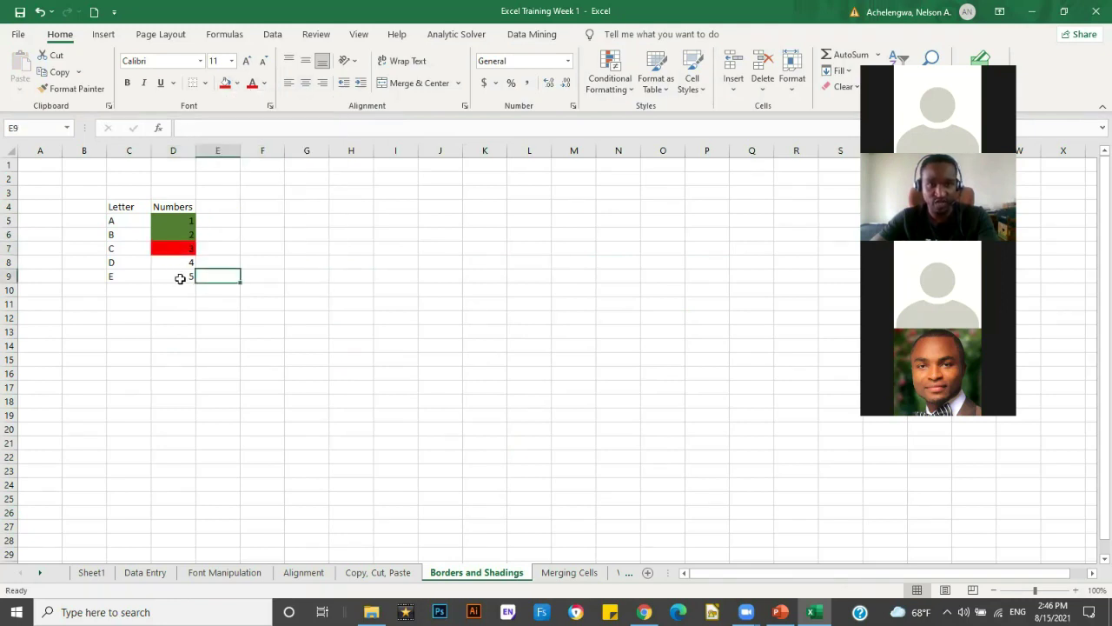
left_click_drag(180, 263, 180, 276)
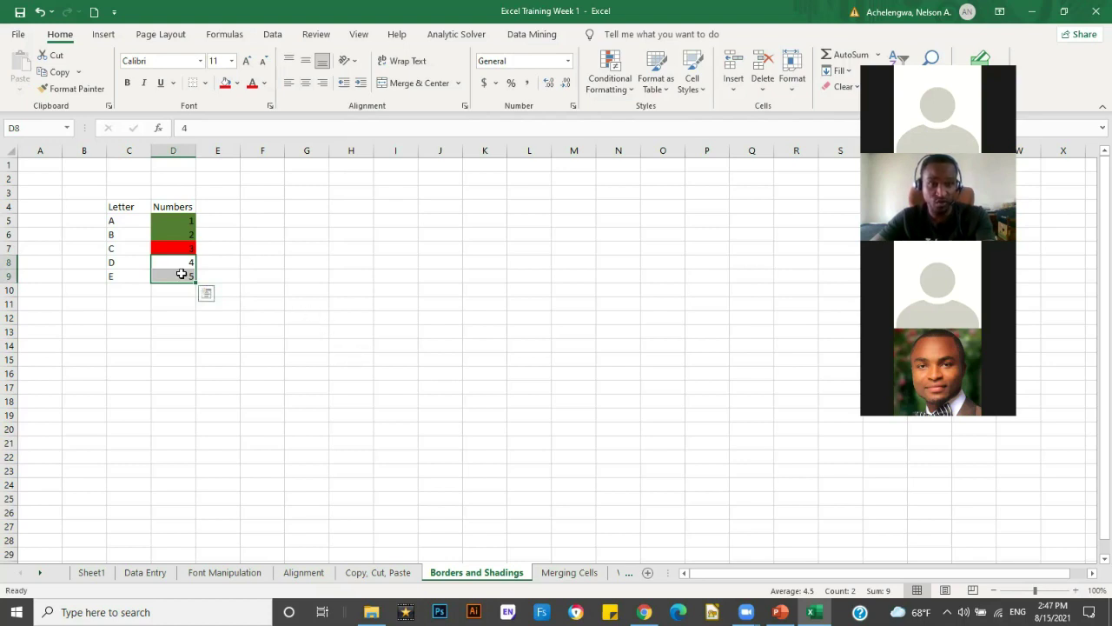
left_click(169, 250)
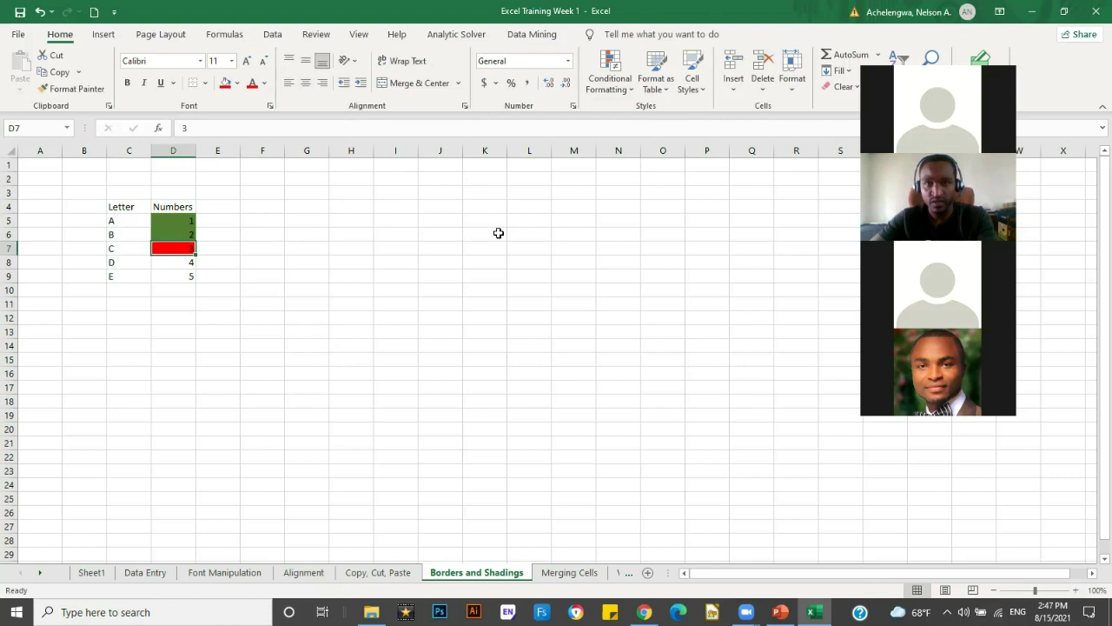
left_click(549, 381)
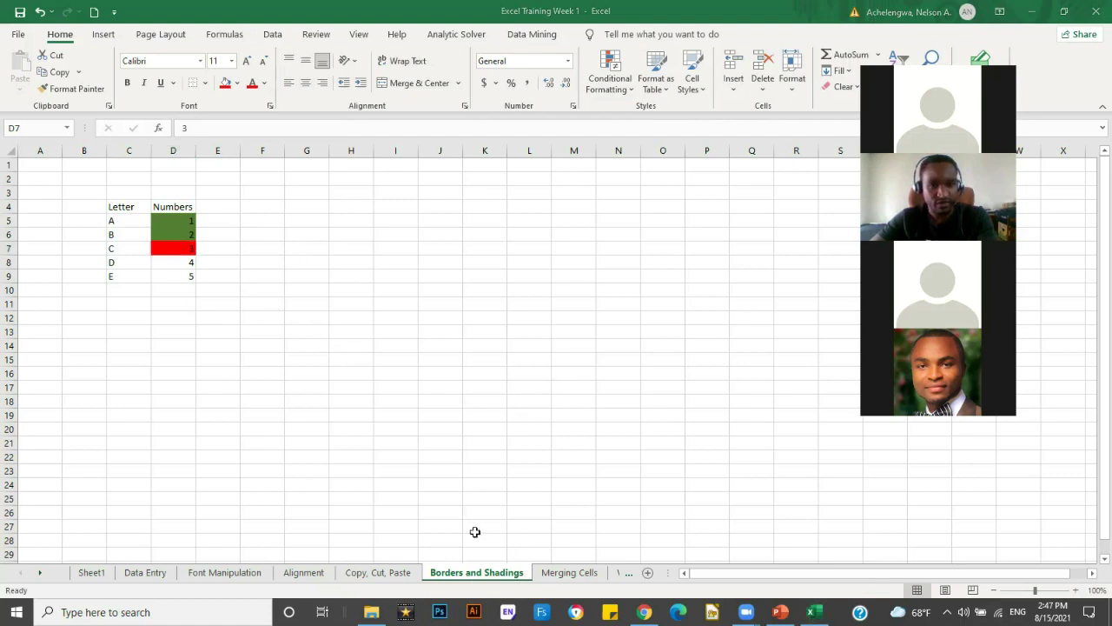
Go to the Merging Cells sheet and enter "This is a very long statement" in cell F4.
left_click(570, 573)
left_click(569, 574)
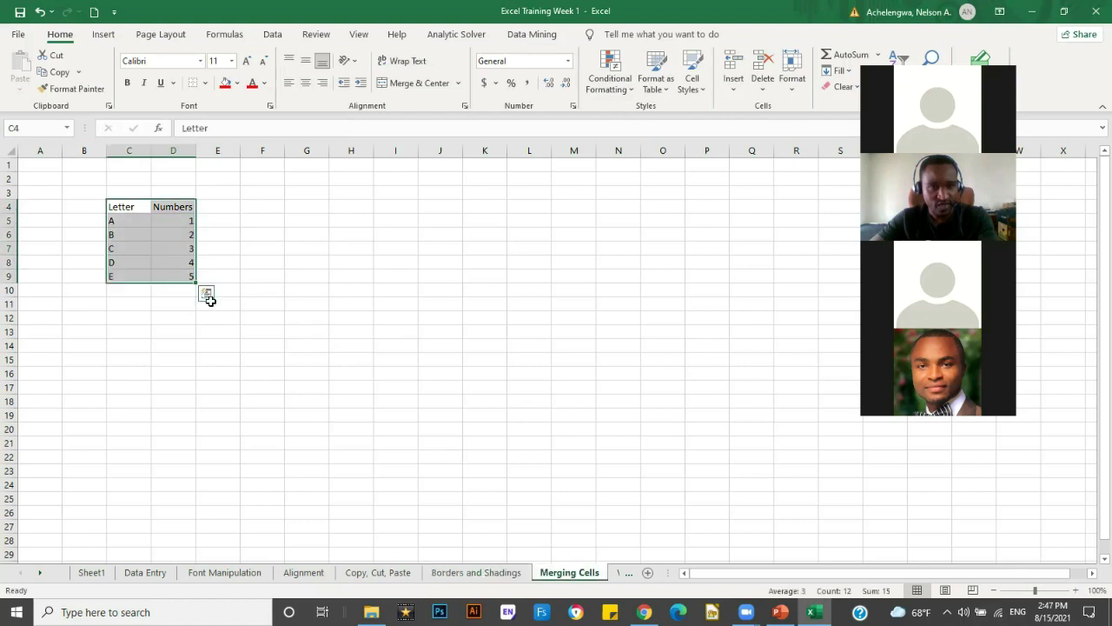
left_click(261, 386)
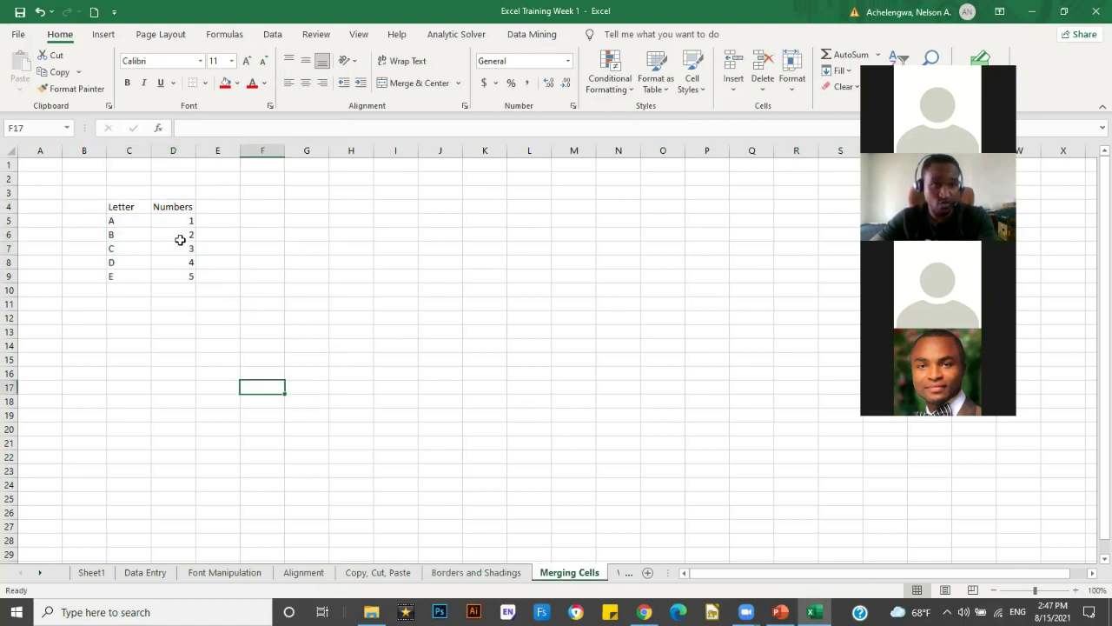
left_click(258, 206)
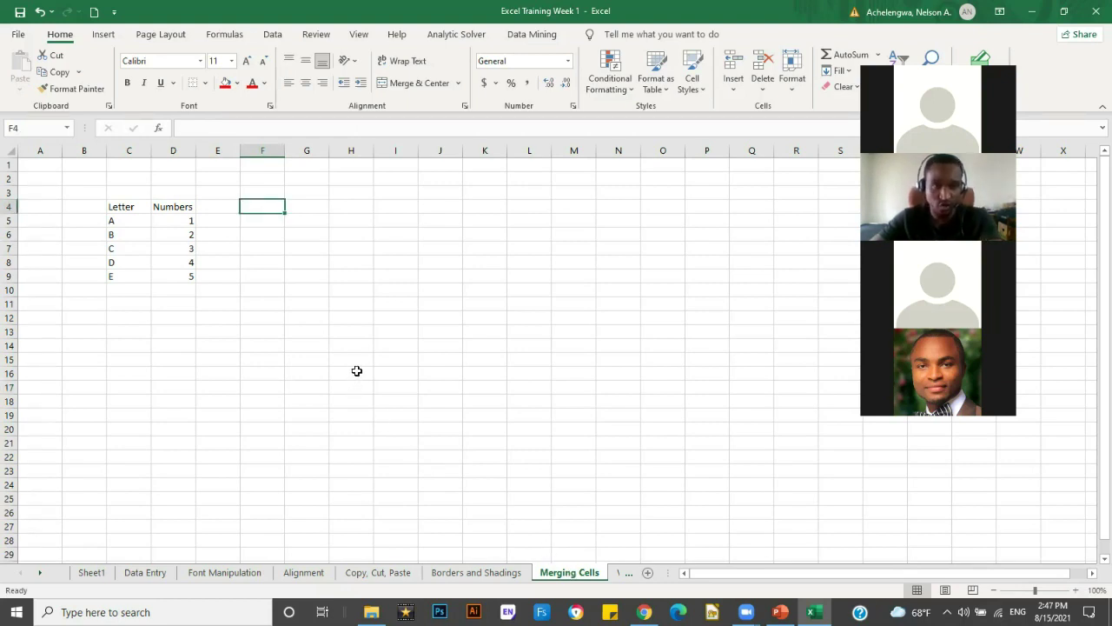
type("This")
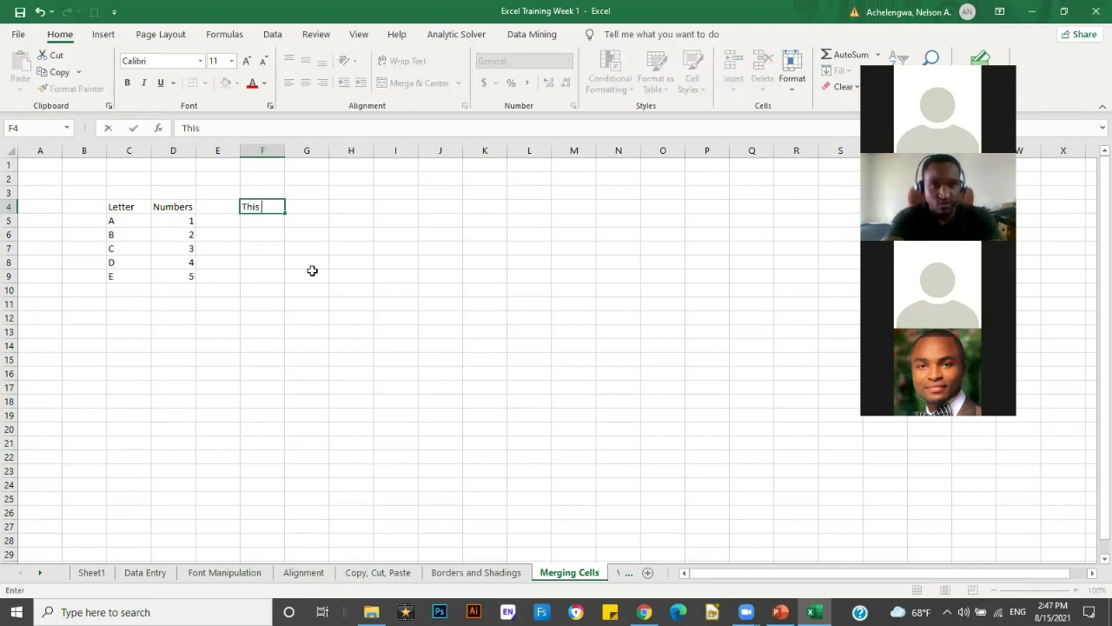
type(" is a very ")
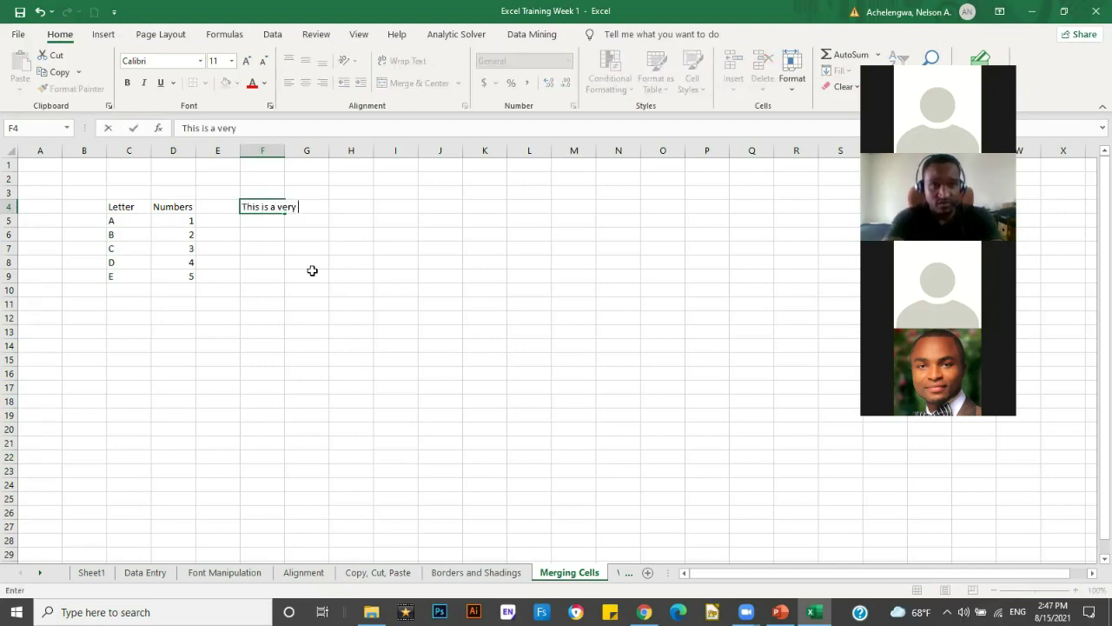
type("long sta")
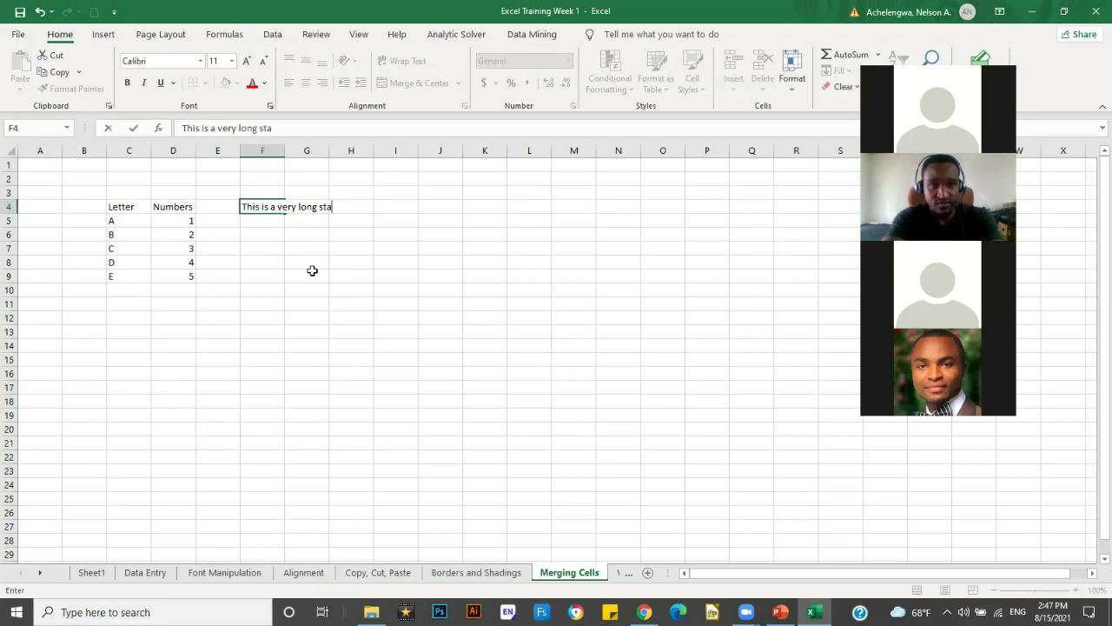
type("tement")
left_click(312, 270)
Merge and center cells F4:H4 around the long statement.
left_click(245, 213)
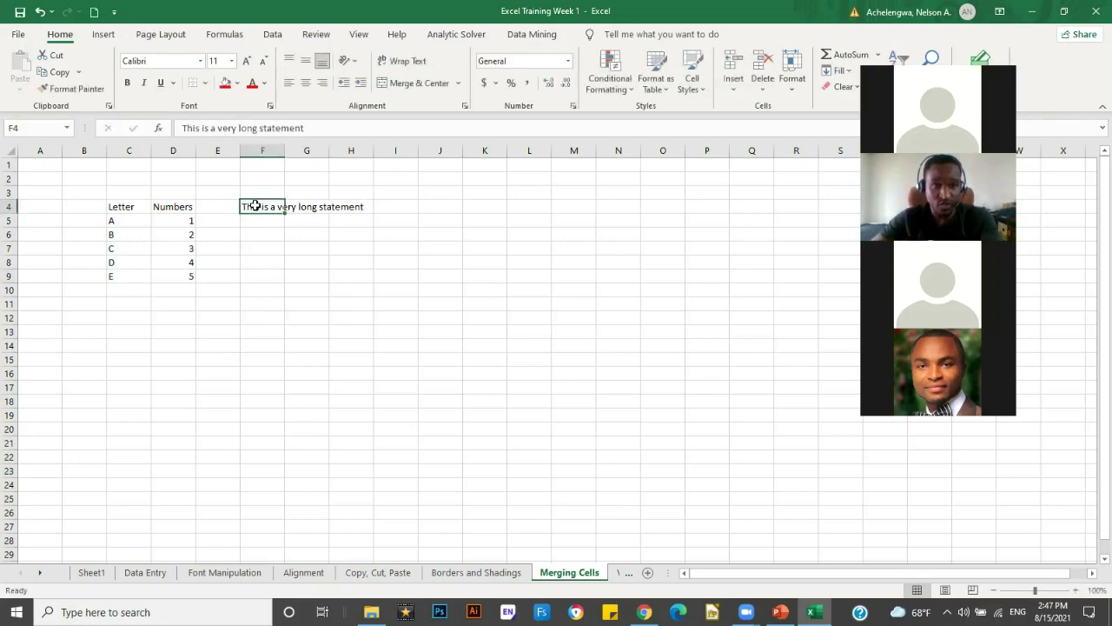
left_click(360, 203, "shift")
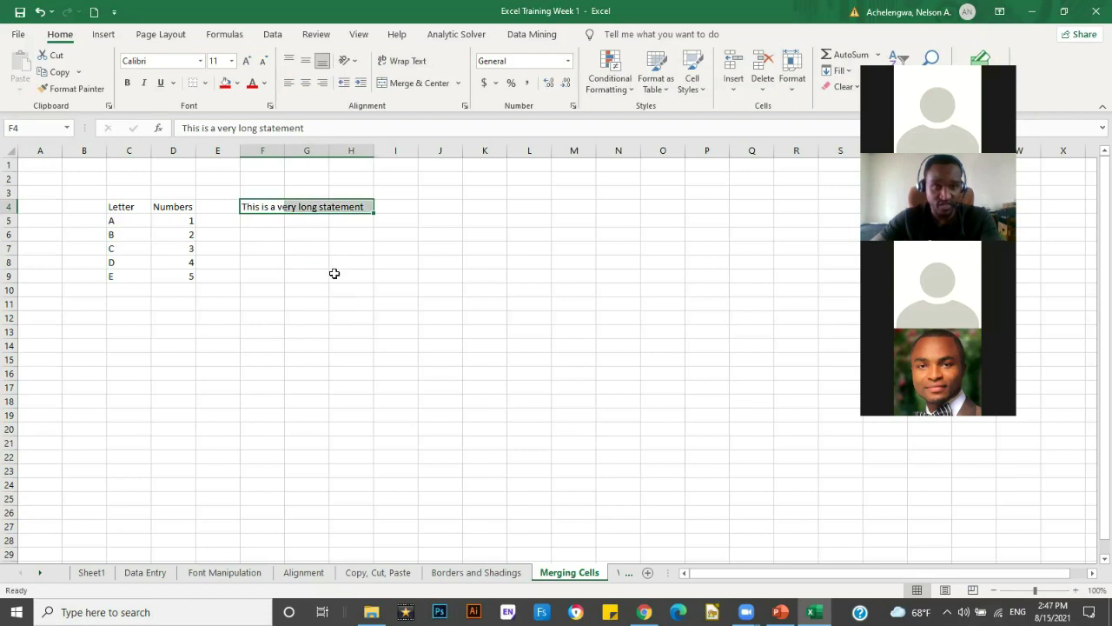
left_click(417, 84)
left_click(440, 317)
left_click(354, 215)
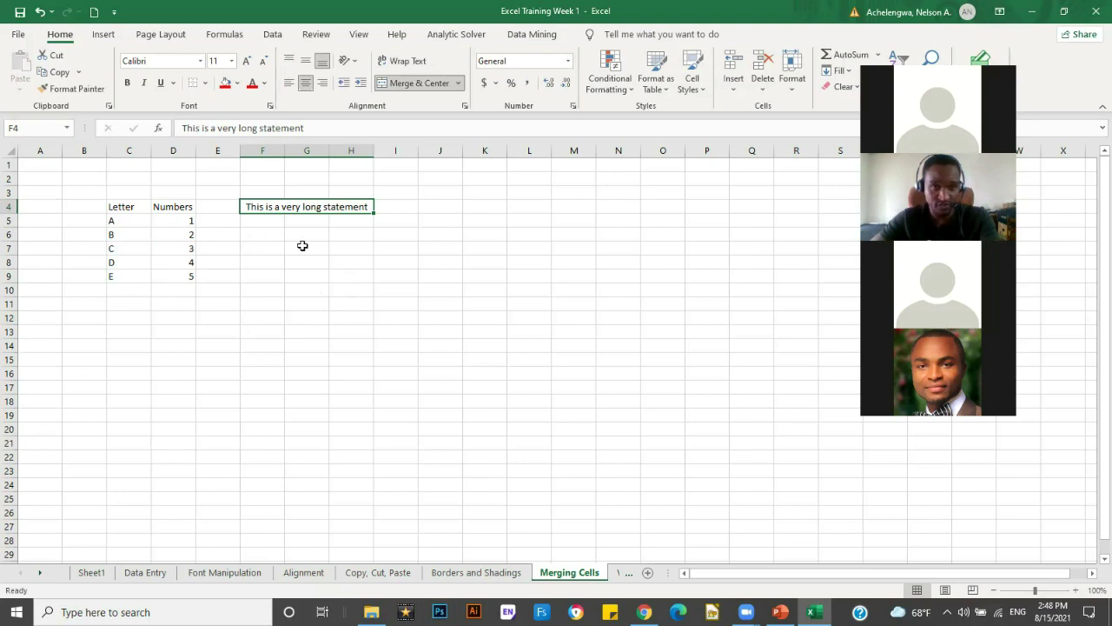
Apply Merge Across to the empty range F6:I10 and step down through its merged rows to check them.
left_click_drag(262, 234, 410, 295)
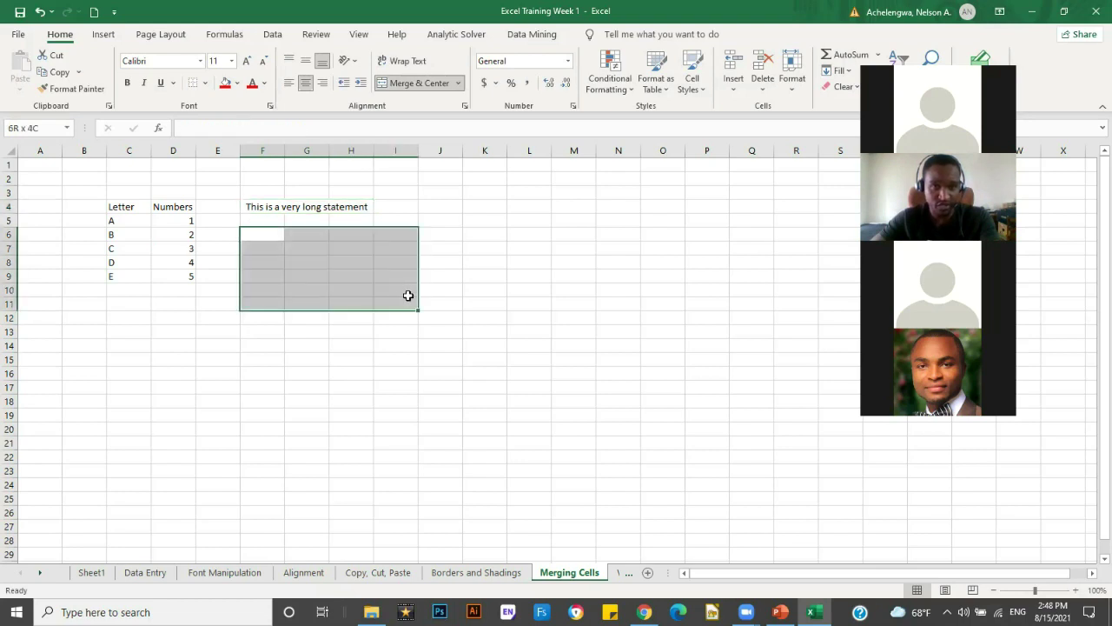
left_click(457, 83)
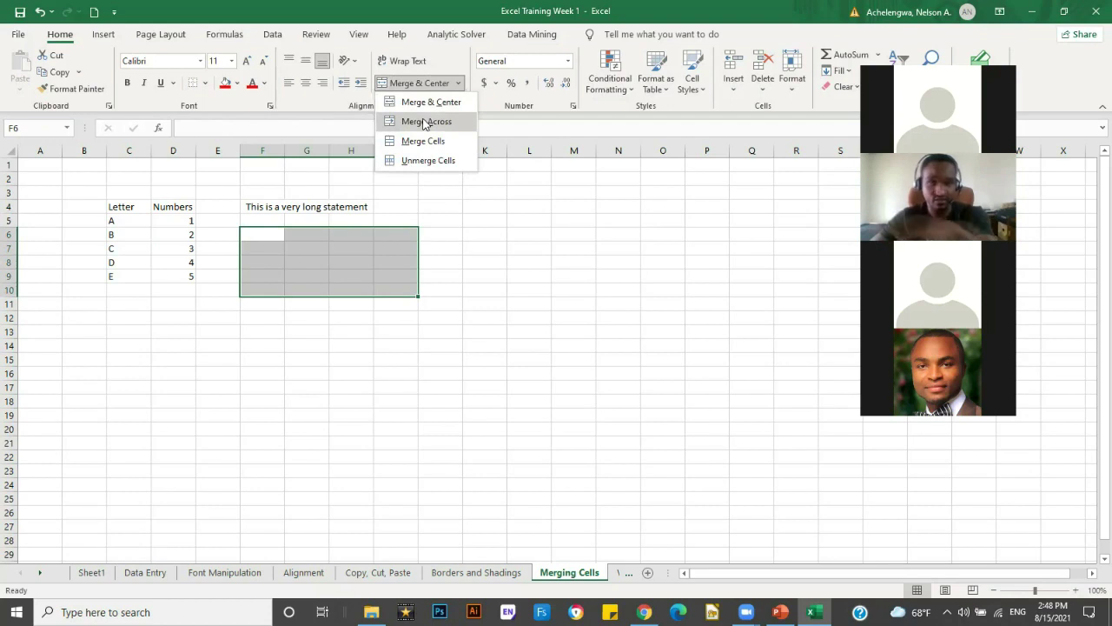
left_click(426, 123)
left_click(305, 253)
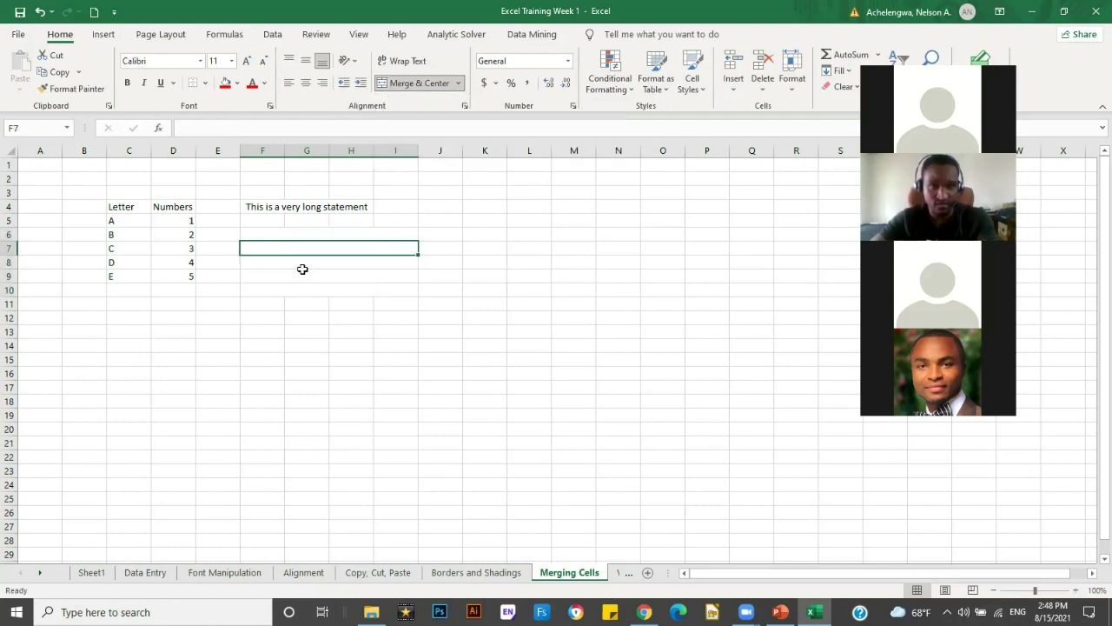
key("Down")
key("Down")
key("Down")
left_click(314, 246)
key("Down")
key("Down")
key("Down")
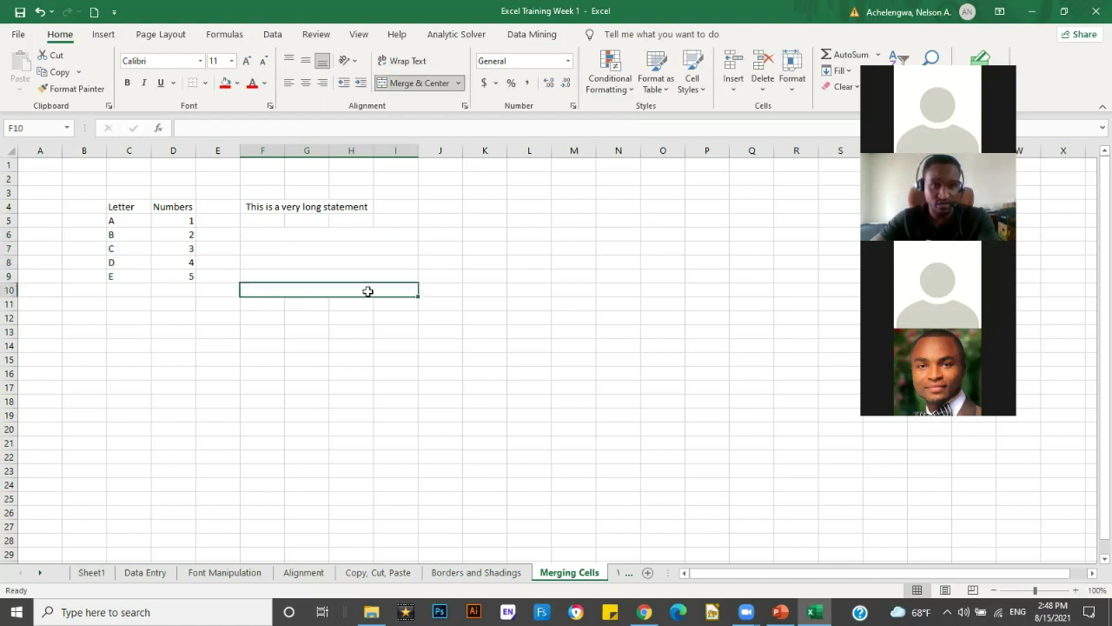
Unmerge the empty merged rows in F6:I10.
left_click_drag(330, 234, 392, 292)
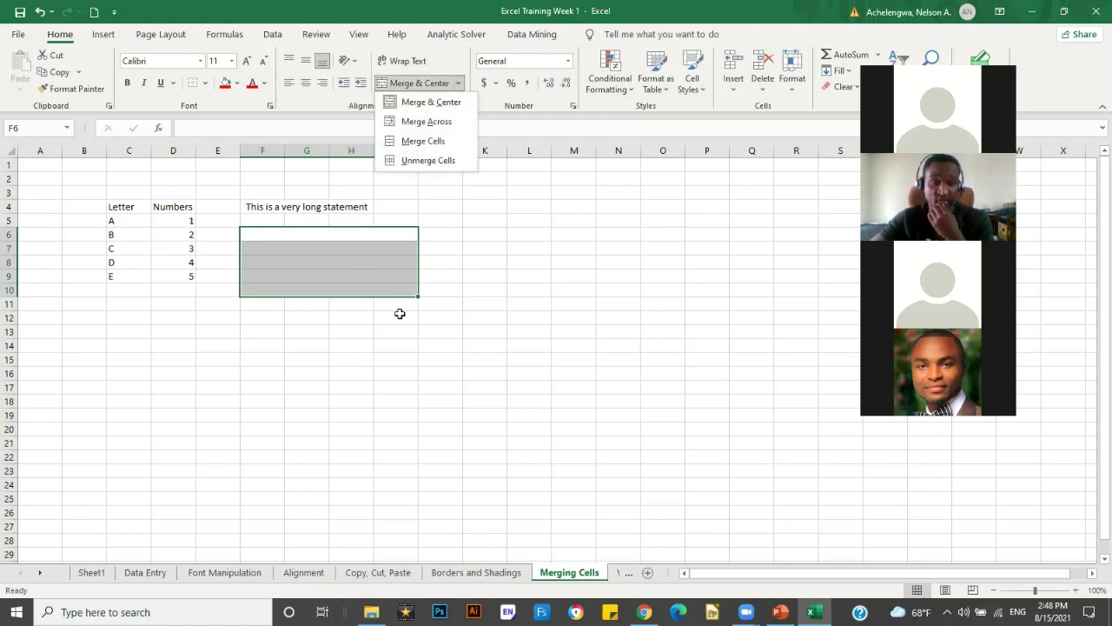
left_click(324, 334)
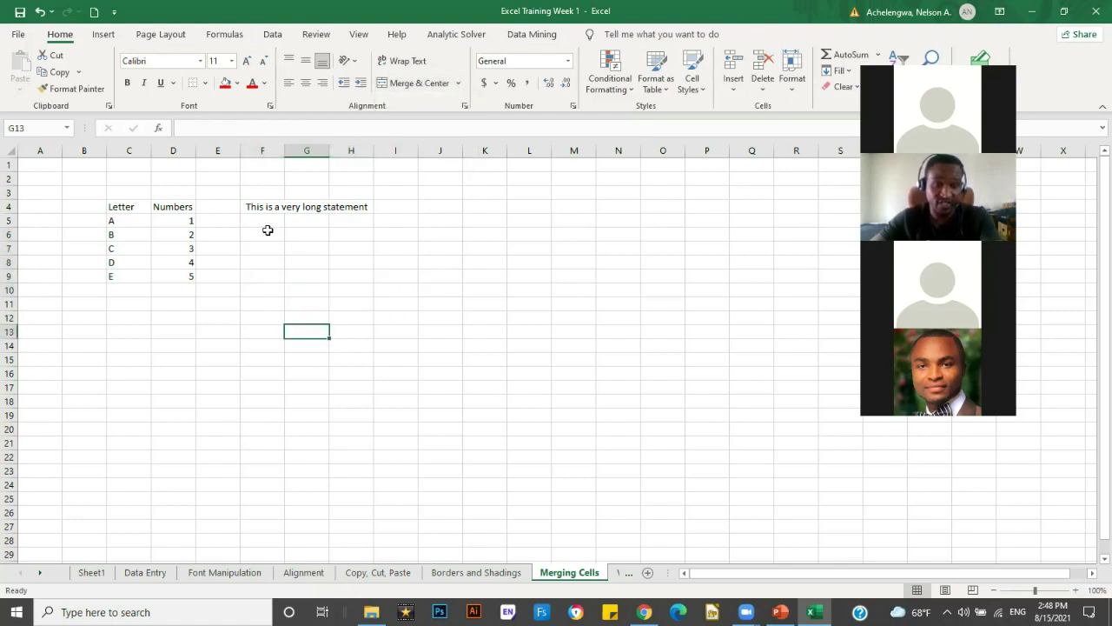
Merge and center the whole Letter and Numbers table C4:D9, accepting that only the upper-left value is kept.
left_click_drag(121, 209, 185, 275)
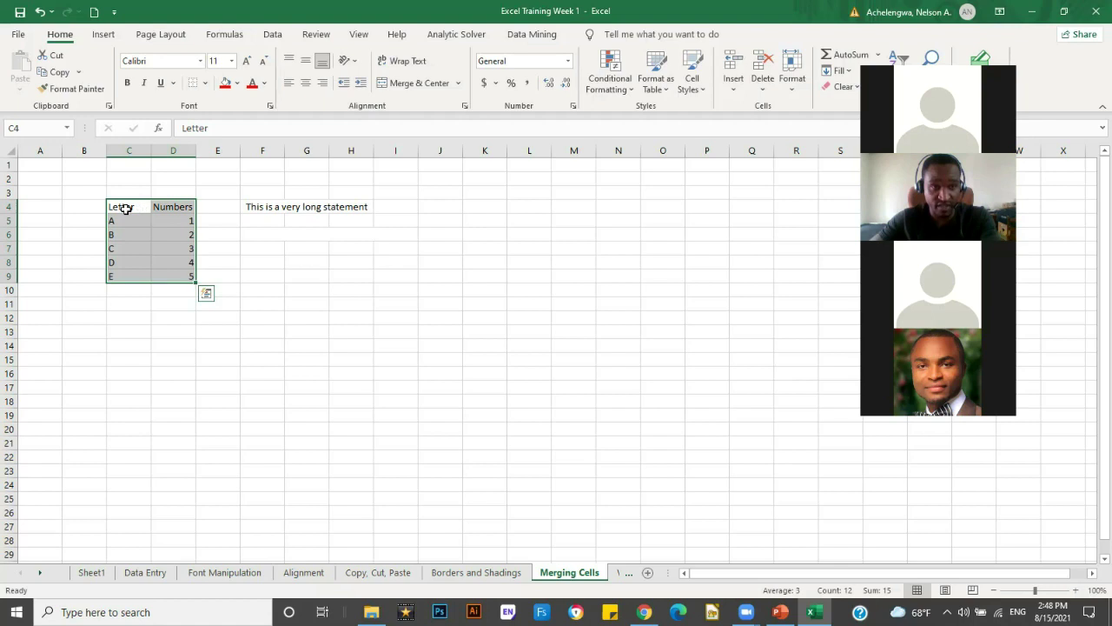
double_click(130, 207)
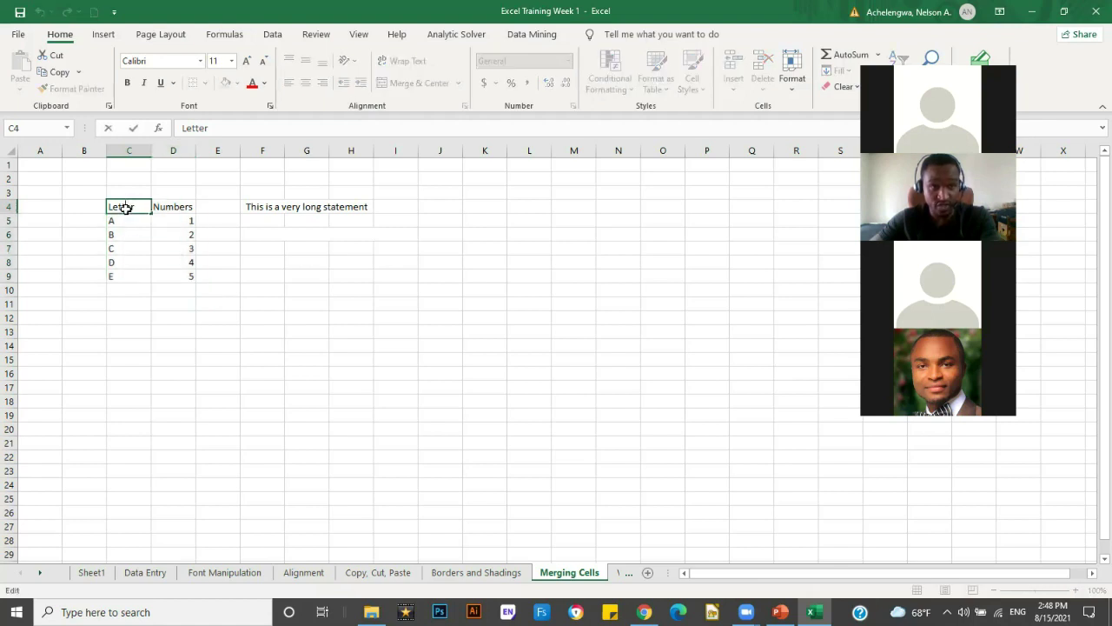
key("Escape")
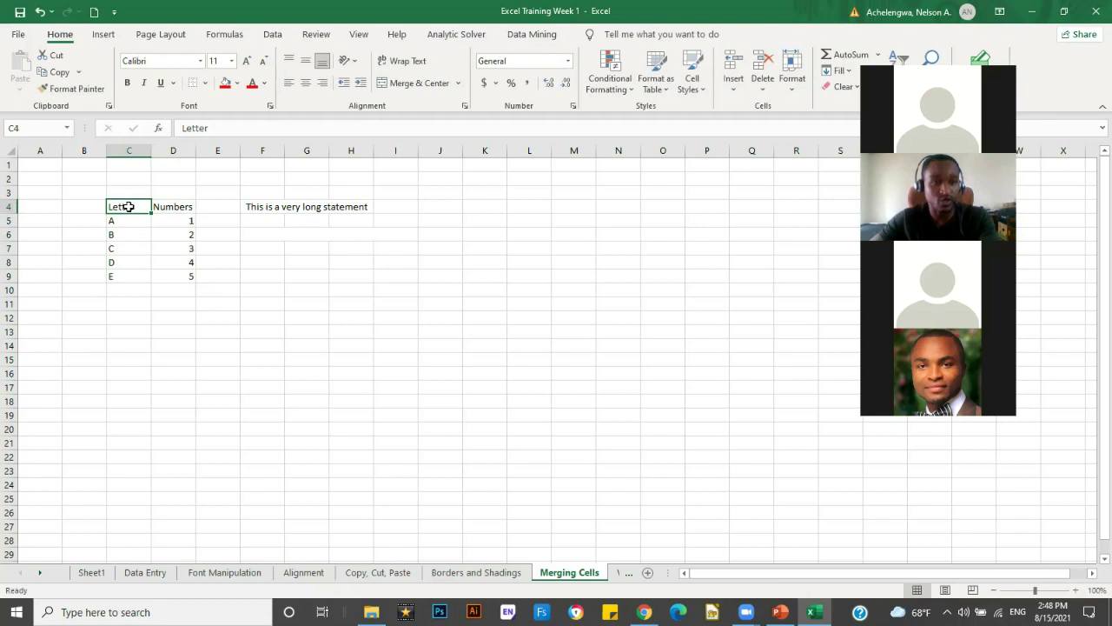
left_click_drag(130, 204, 180, 274)
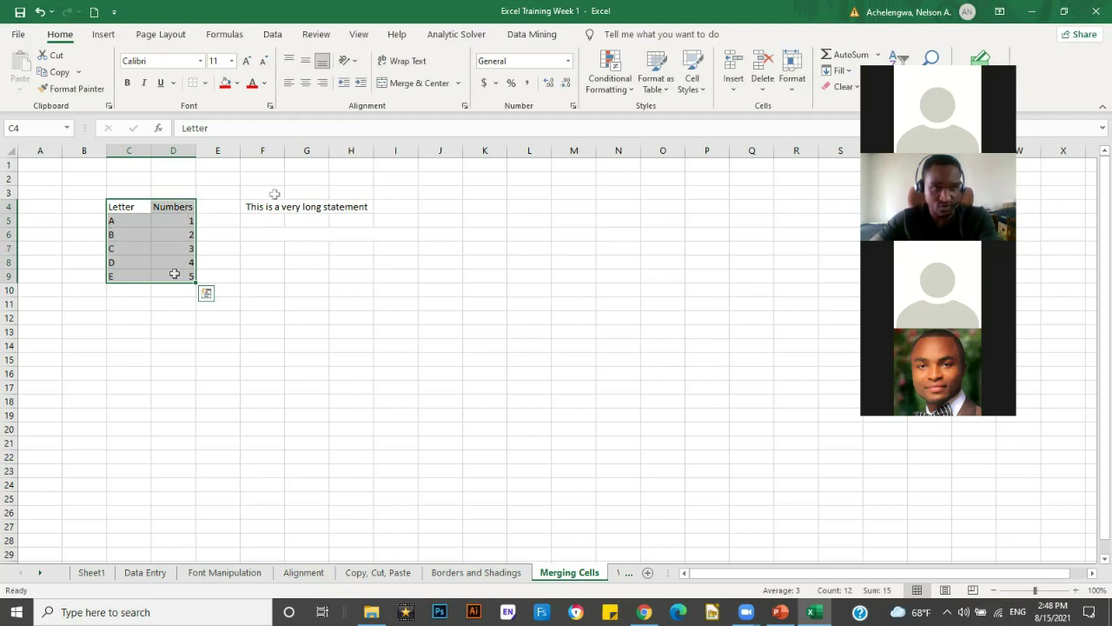
left_click(421, 84)
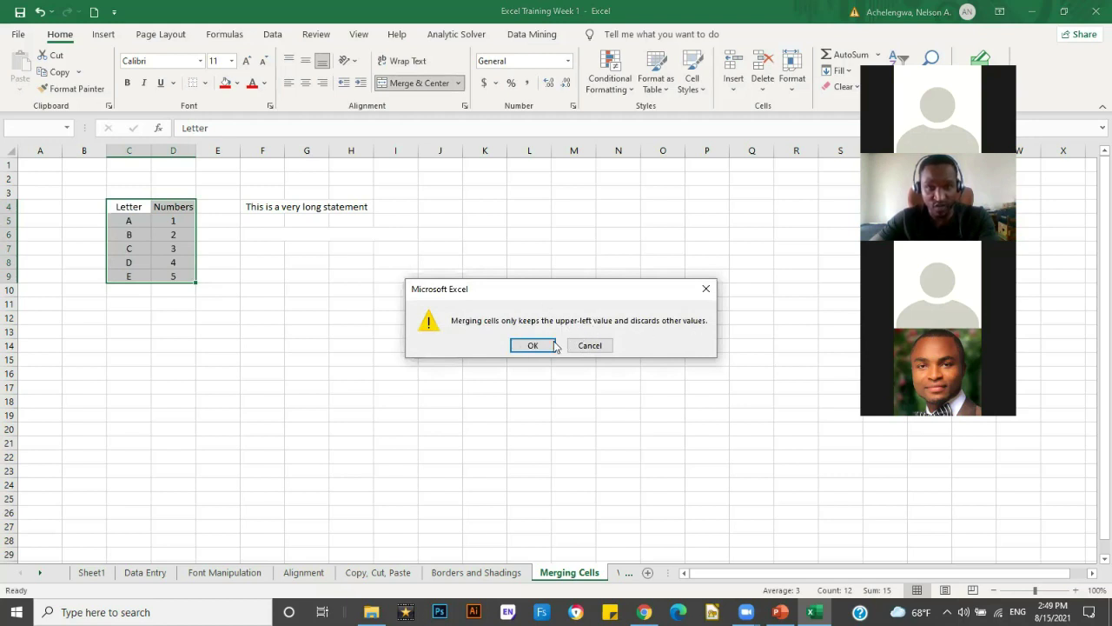
key("Return")
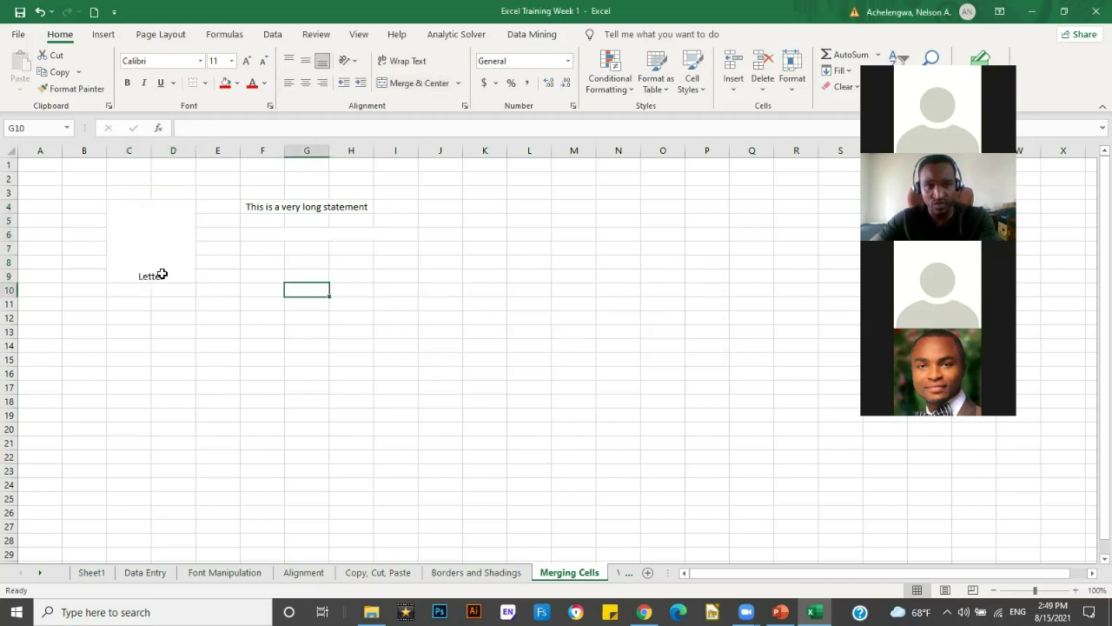
Unmerge the merged Letter cell back into C4:D9 and reselect the range.
left_click(191, 248)
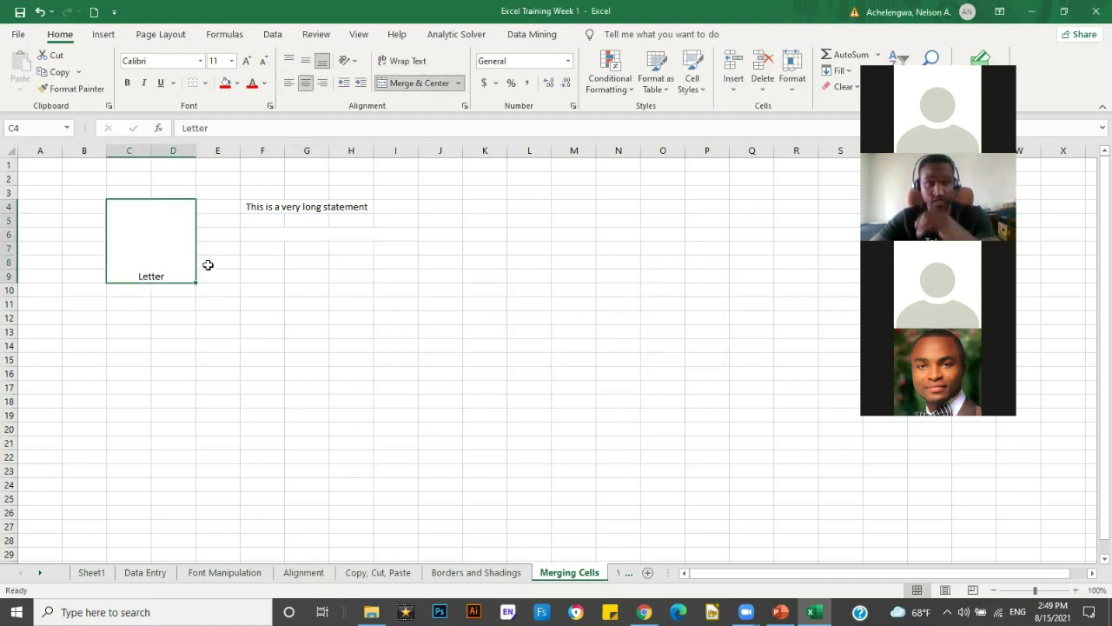
left_click(458, 83)
left_click(428, 160)
left_click(173, 345)
left_click_drag(140, 211, 177, 275)
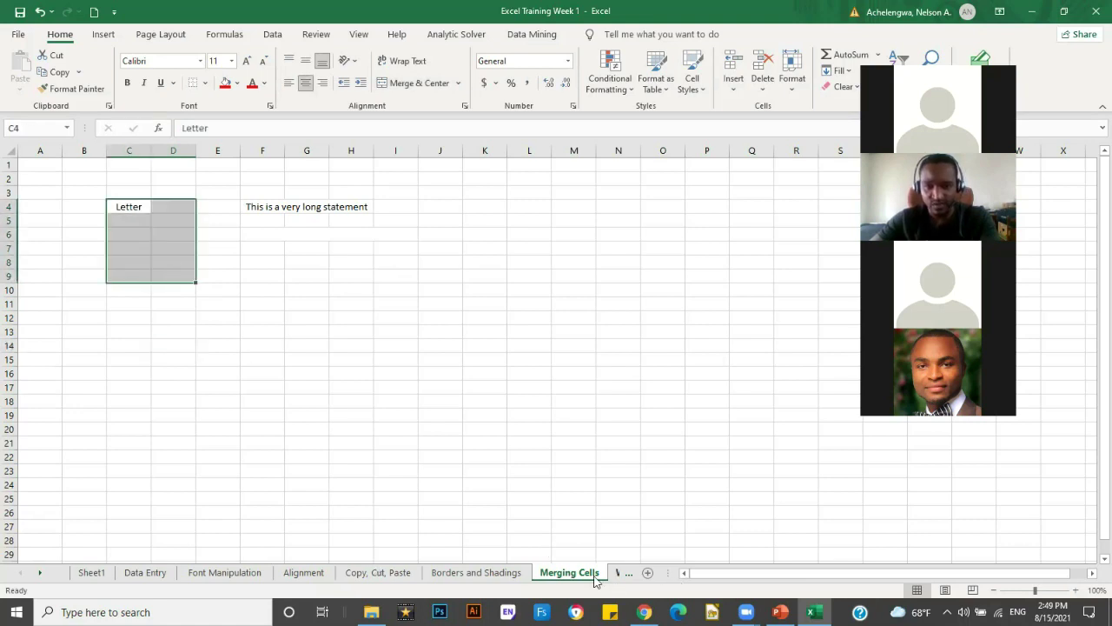
Go to the Wrap Text sheet and enter "this is a very long statement" in cell F4.
left_click(38, 574)
left_click(38, 574)
left_click(39, 575)
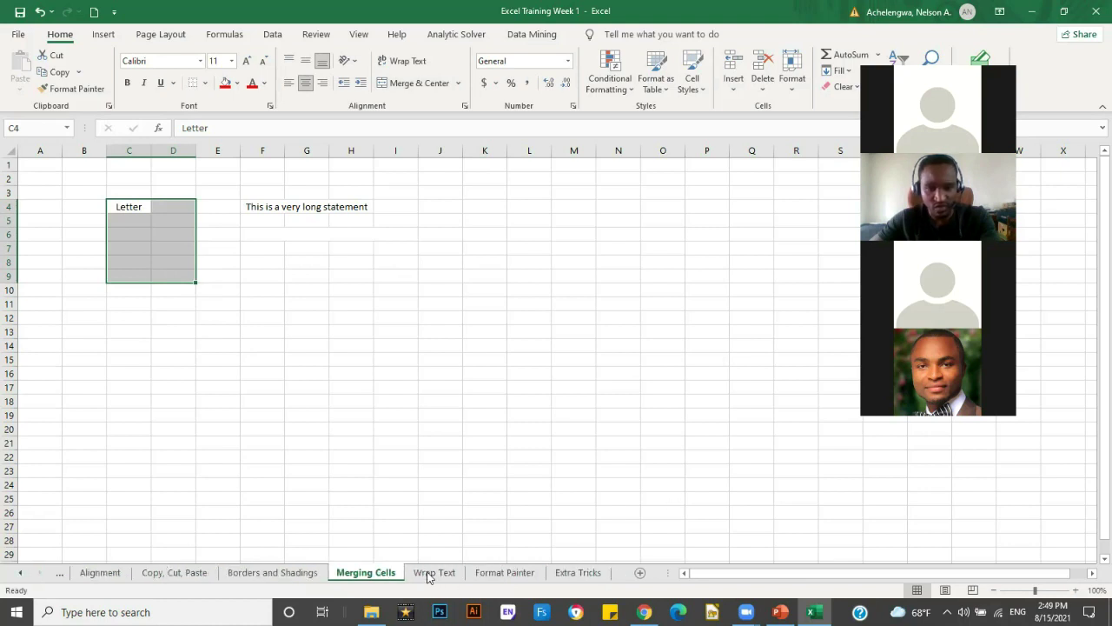
left_click(430, 574)
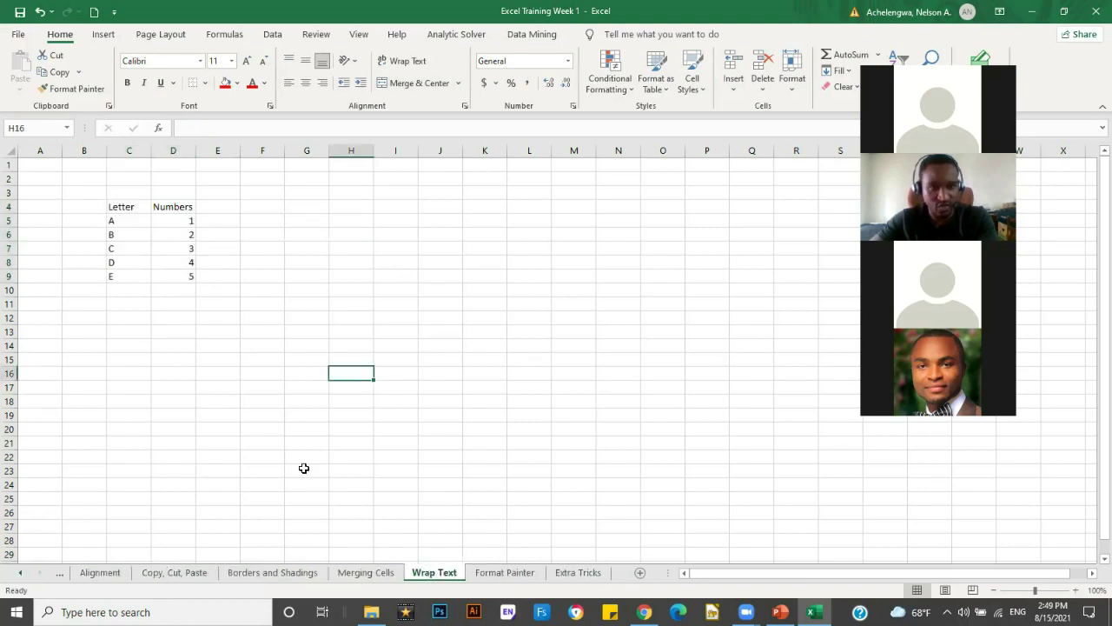
left_click(268, 206)
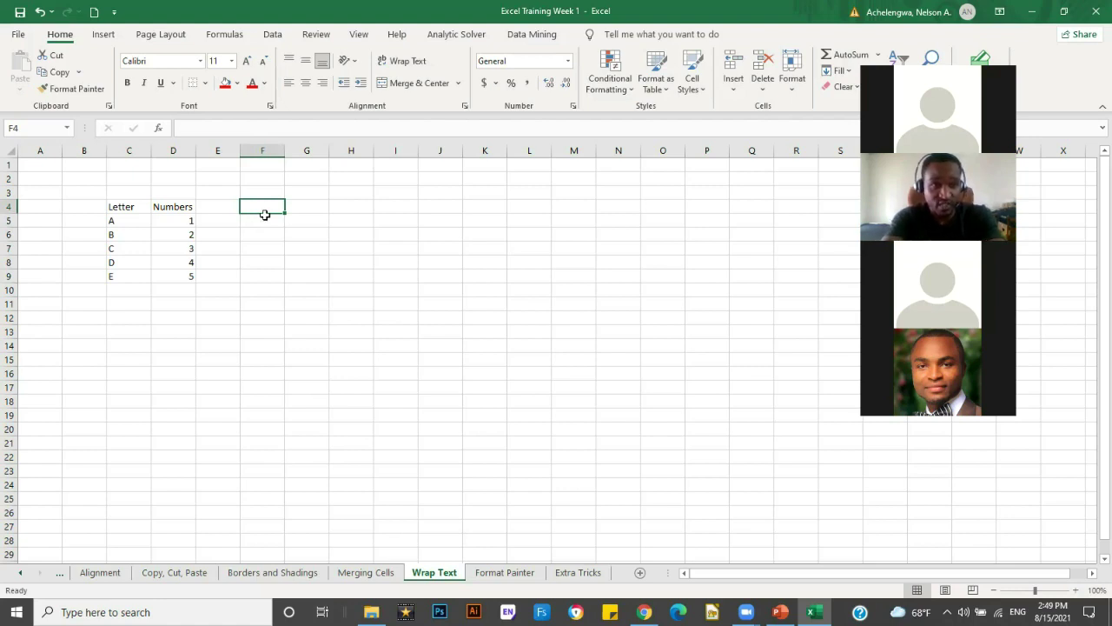
type("this")
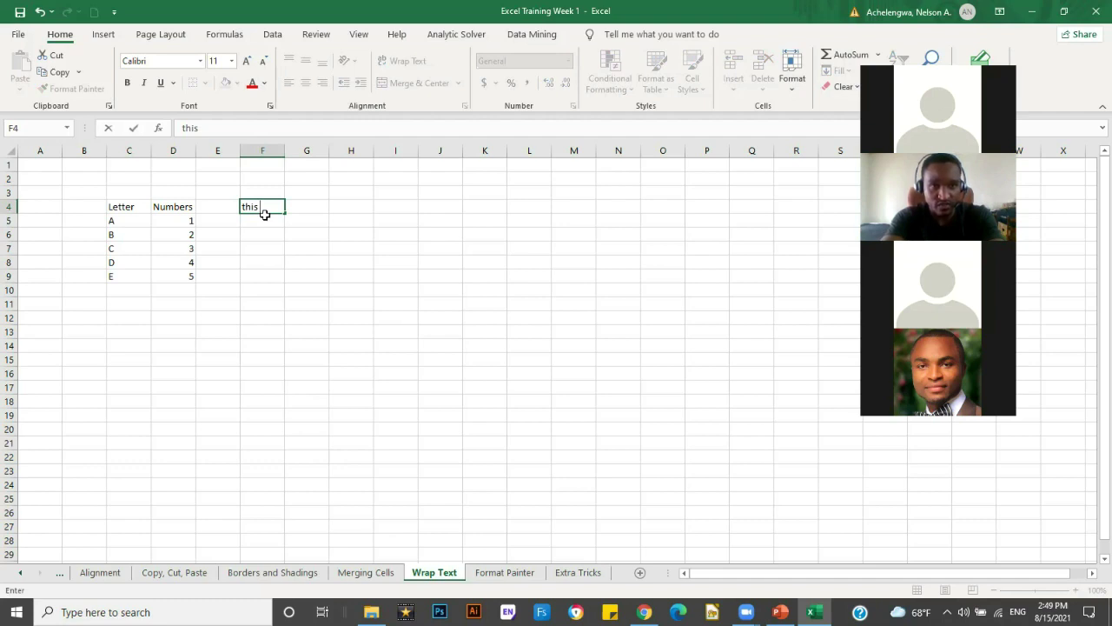
type("is a very ")
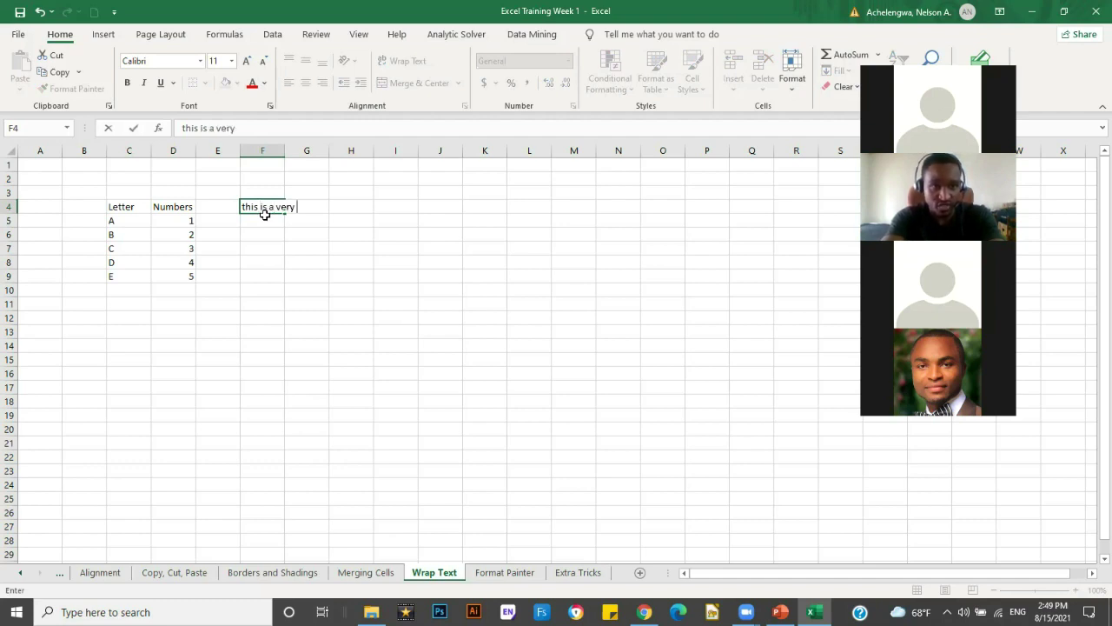
type("long statemen")
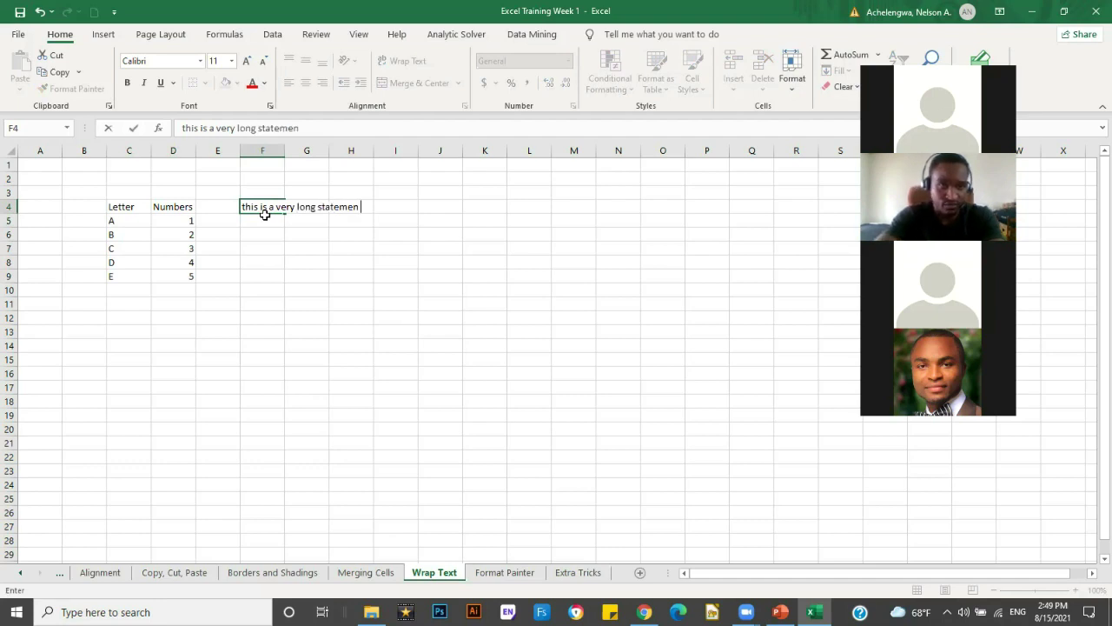
type(" t")
key("BackSpace")
key("BackSpace")
type("t")
key("Return")
Wrap the text in cell F4 and widen column F so the statement fits on two lines.
left_click(256, 210)
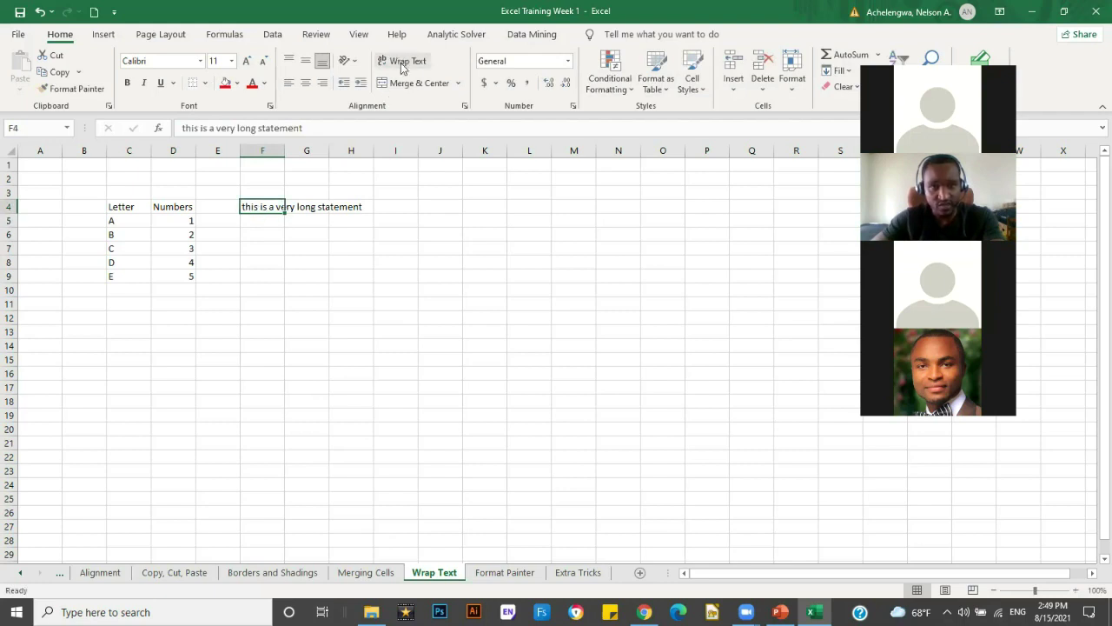
left_click(403, 62)
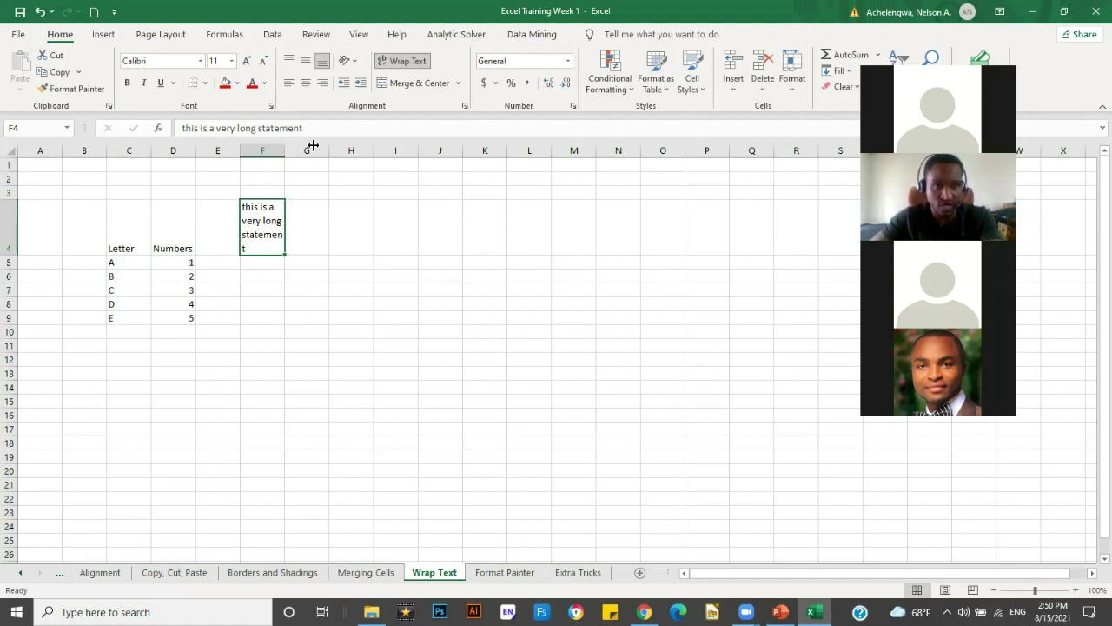
left_click_drag(312, 146, 316, 239)
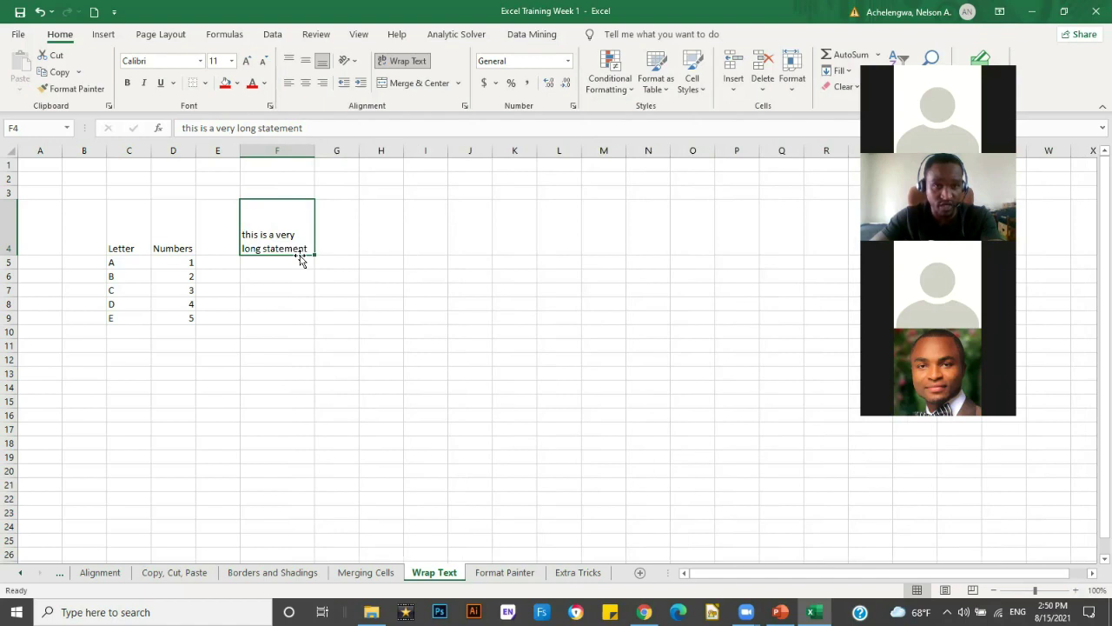
left_click_drag(315, 151, 345, 150)
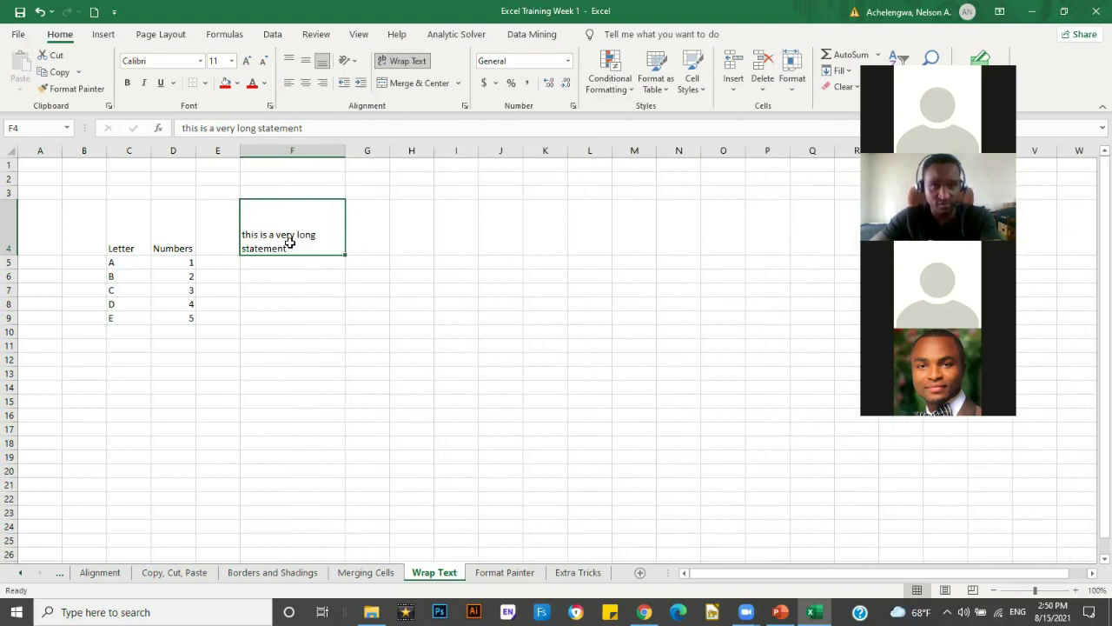
Turn off text wrapping for cell F4.
left_click(400, 63)
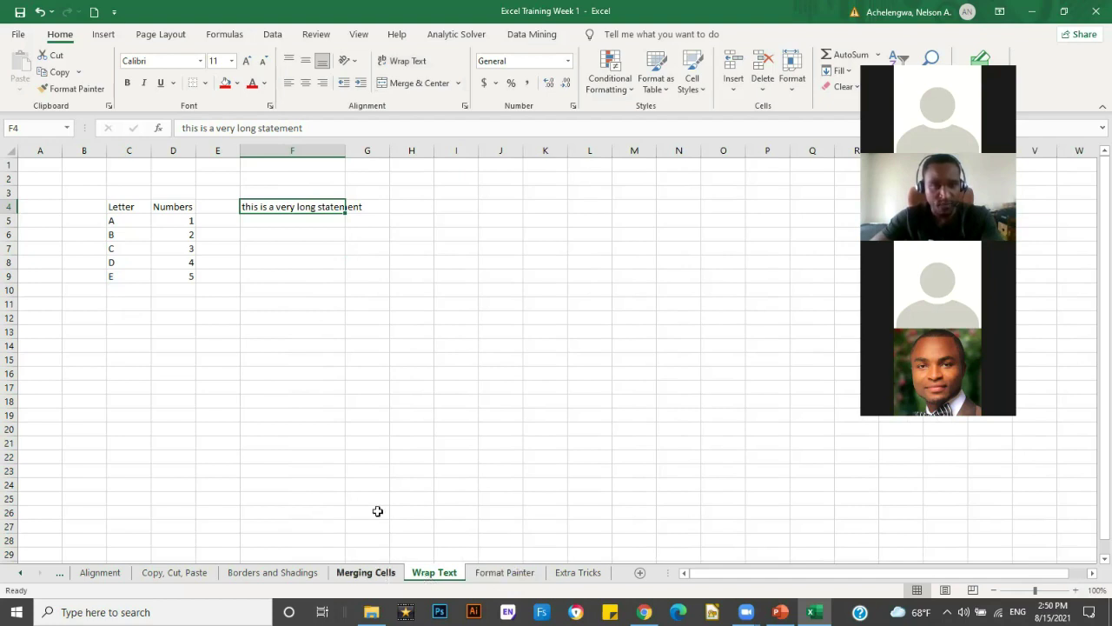
Go to the Borders and Shadings sheet and enter 1, 2 and 3 in cells H12 to H14.
left_click(295, 572)
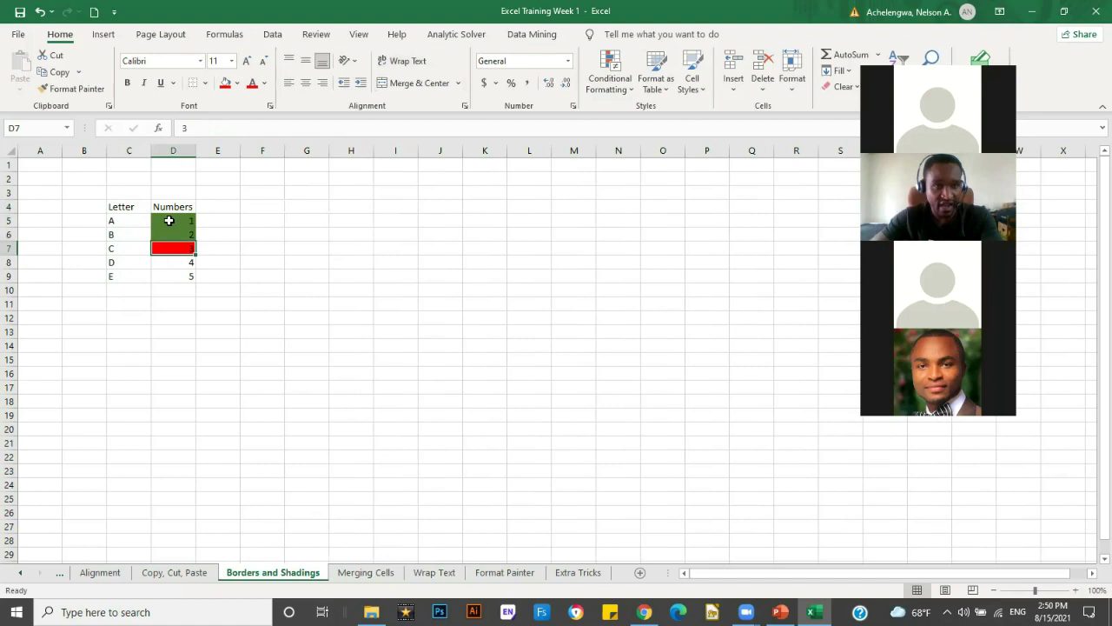
left_click(262, 289)
left_click(170, 220)
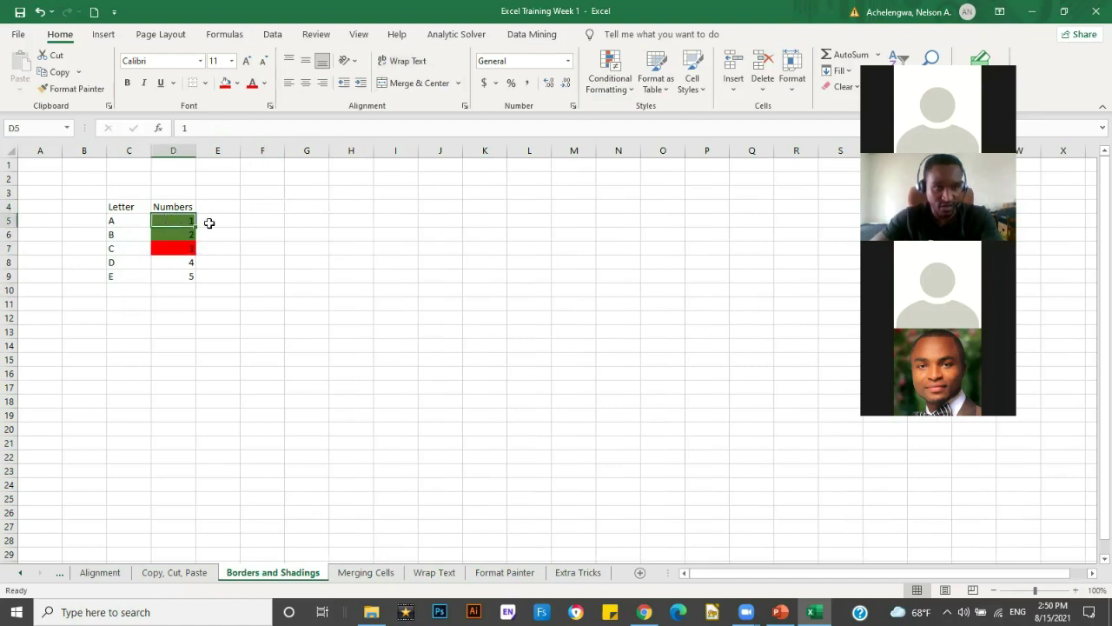
left_click(361, 321)
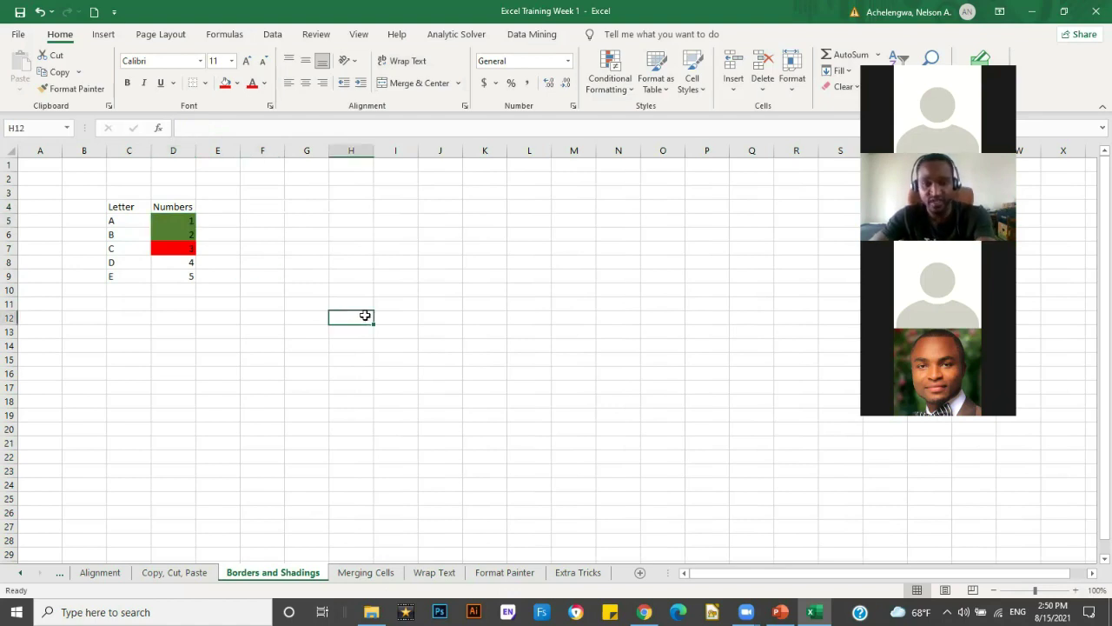
type("1")
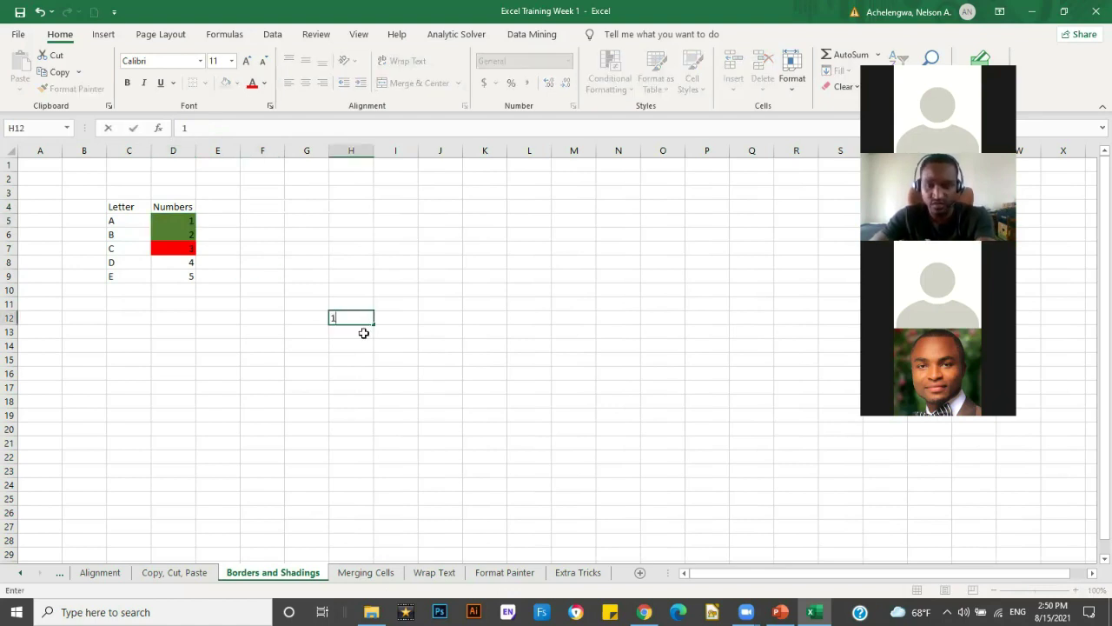
key("Return")
type("2")
key("Return")
type("3")
key("Return")
key("Return")
key("Return")
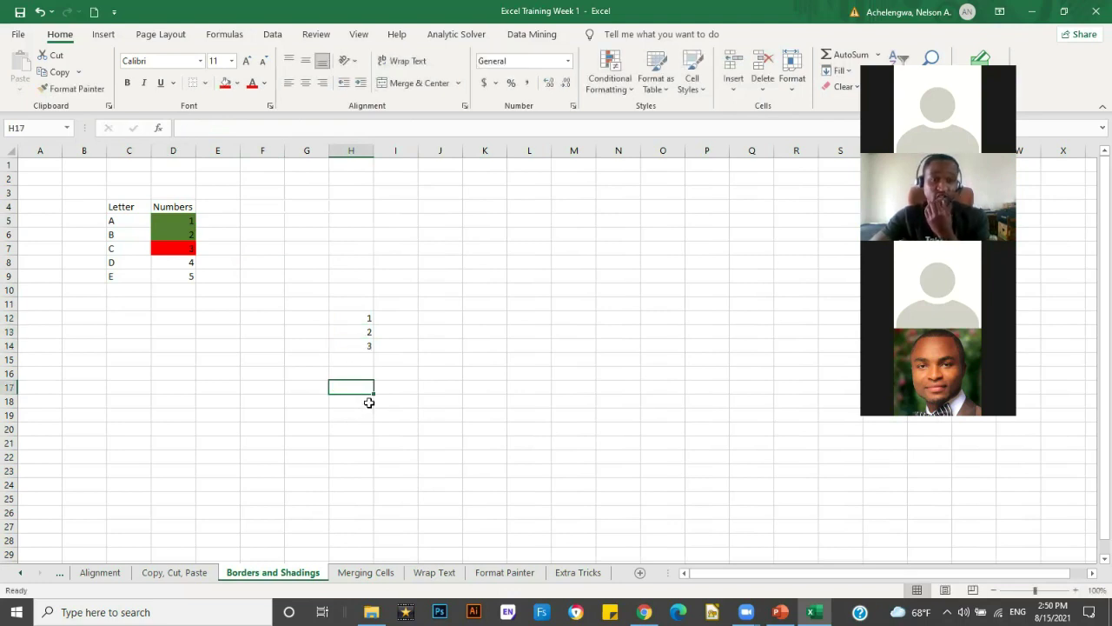
Compare the green-shaded cell D5 with the unshaded number in cell H12.
left_click(180, 221)
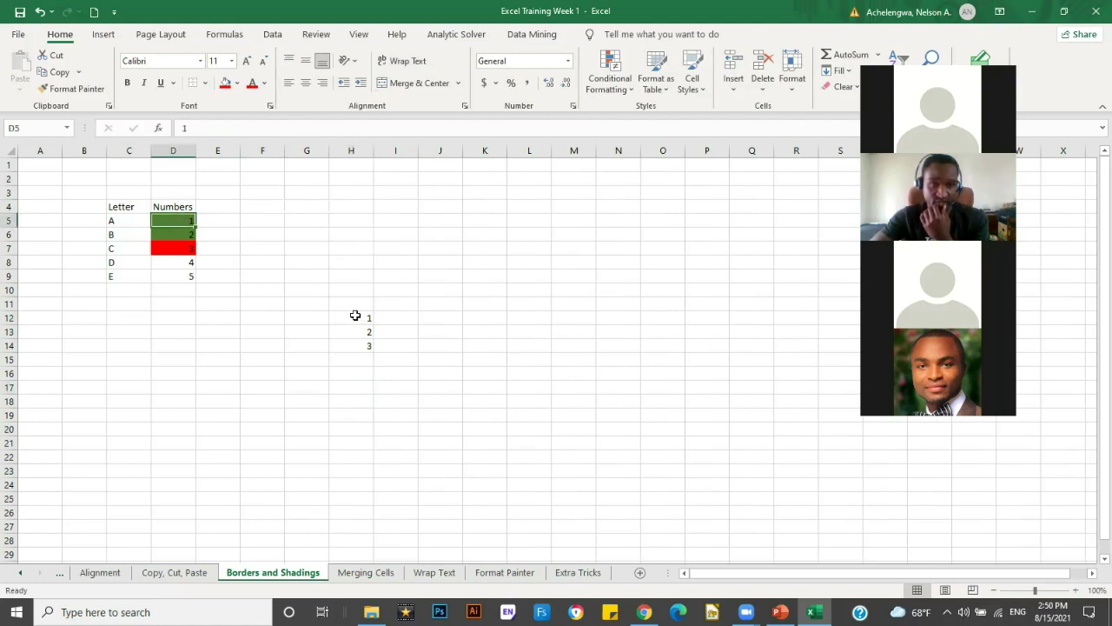
left_click(355, 316)
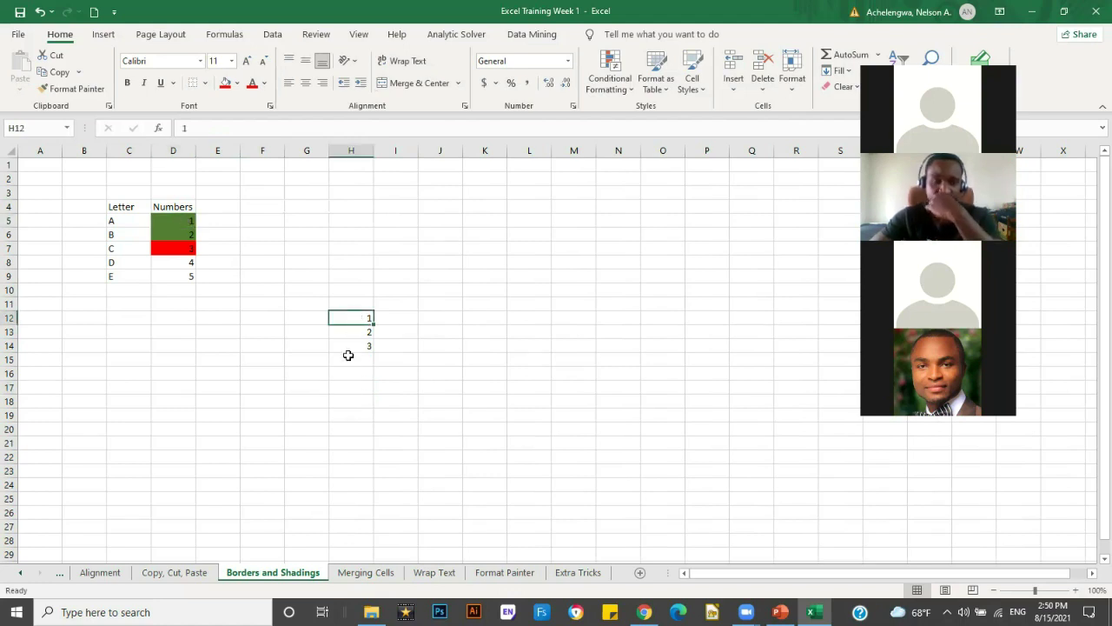
left_click(748, 320)
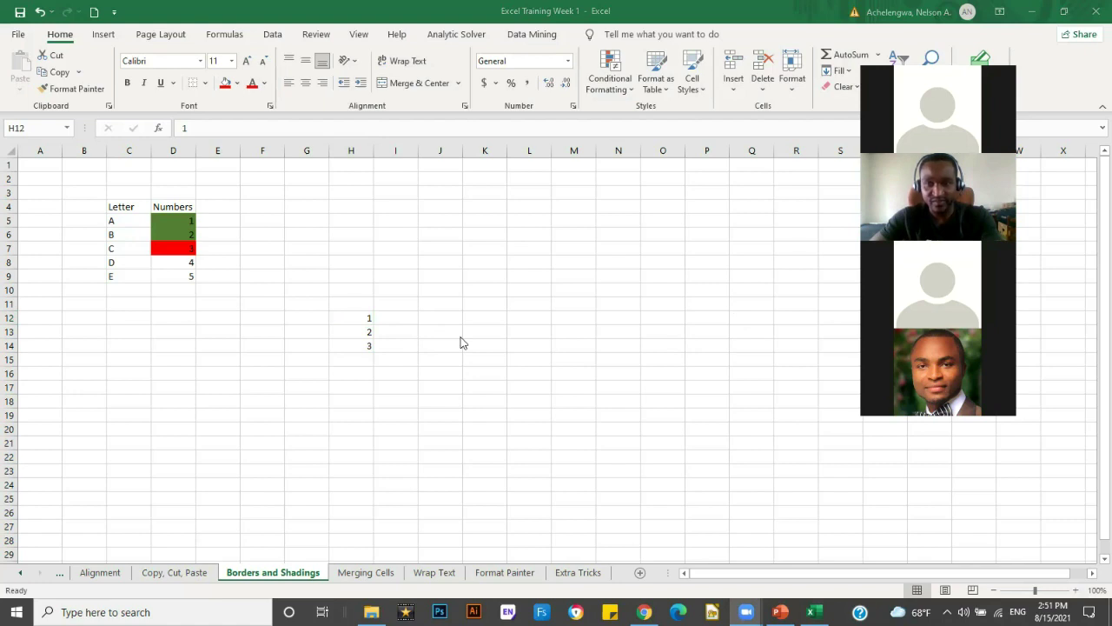
left_click(183, 220)
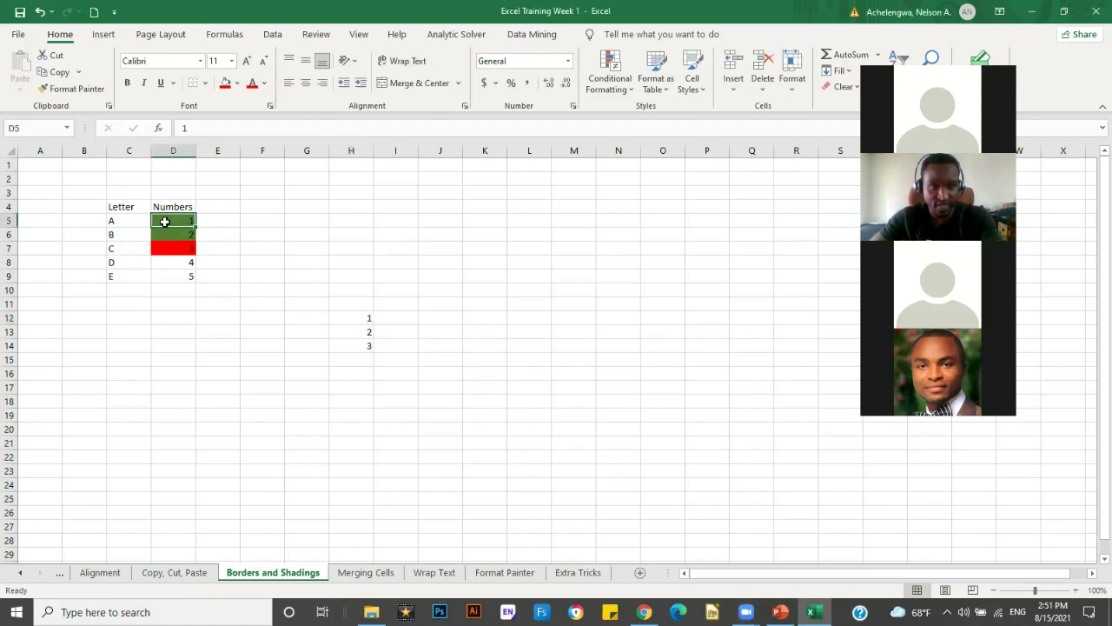
left_click(360, 317)
left_click(371, 398)
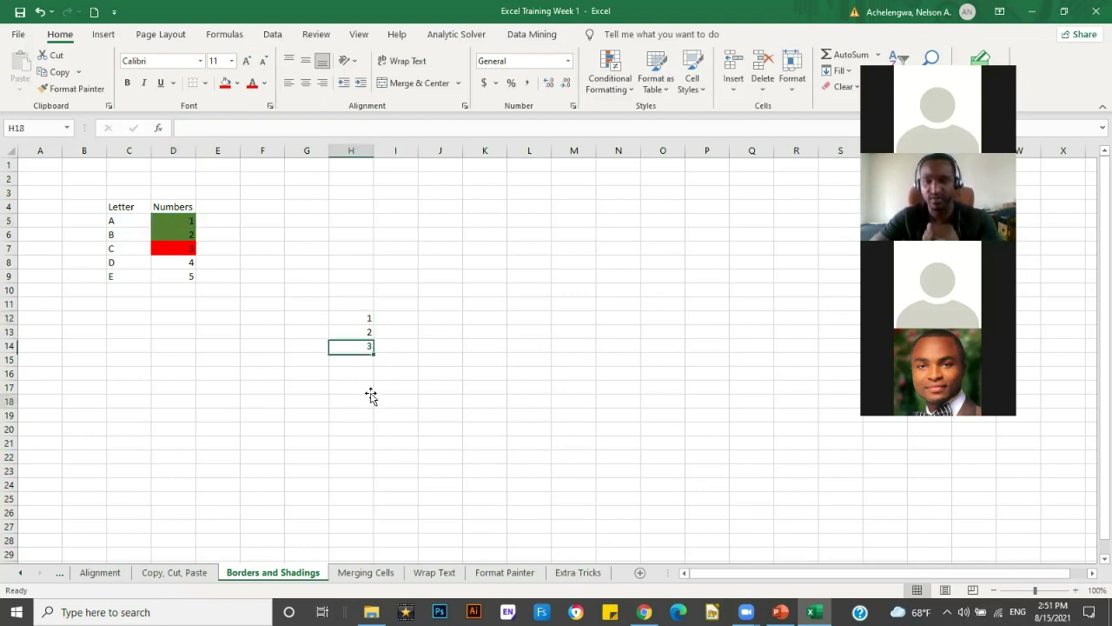
Look at the Format Painter sheet and return to the Wrap Text sheet.
left_click(501, 551)
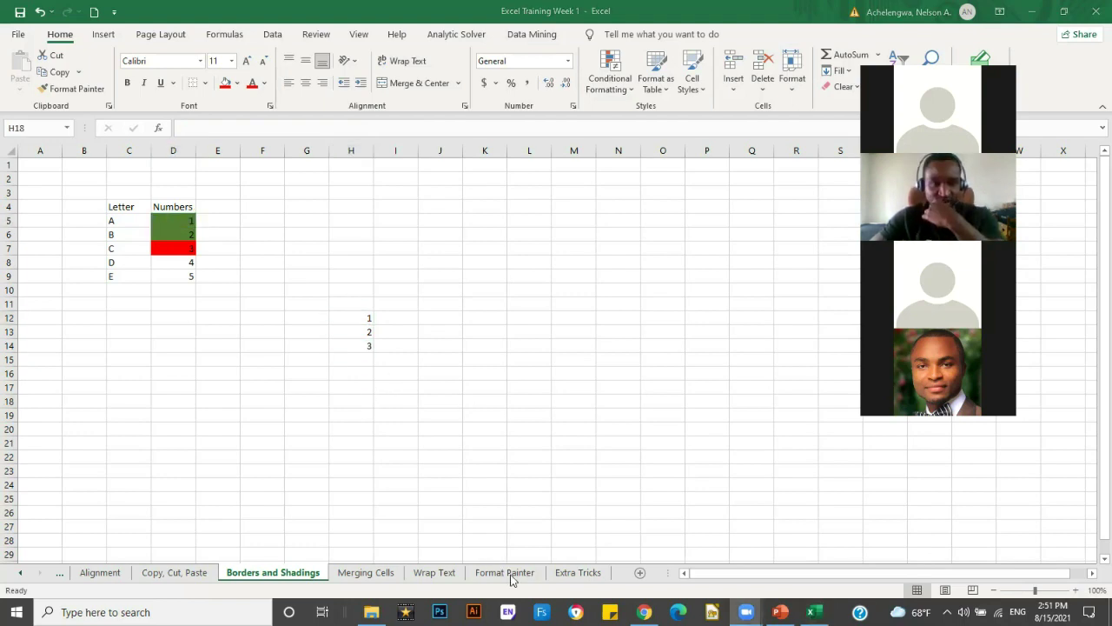
left_click(511, 575)
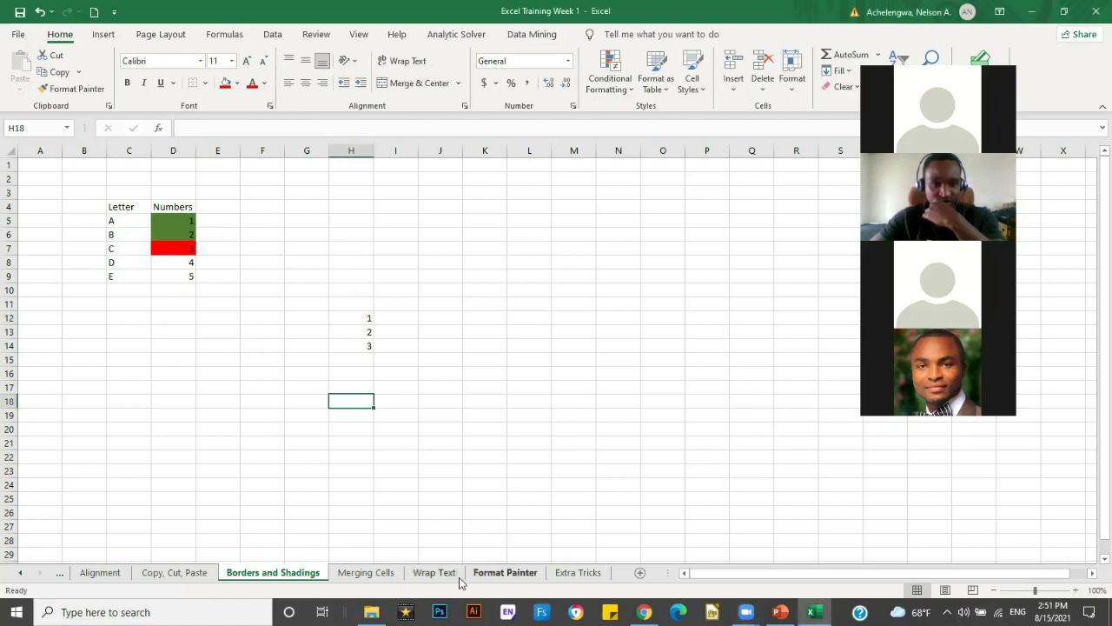
left_click(504, 571)
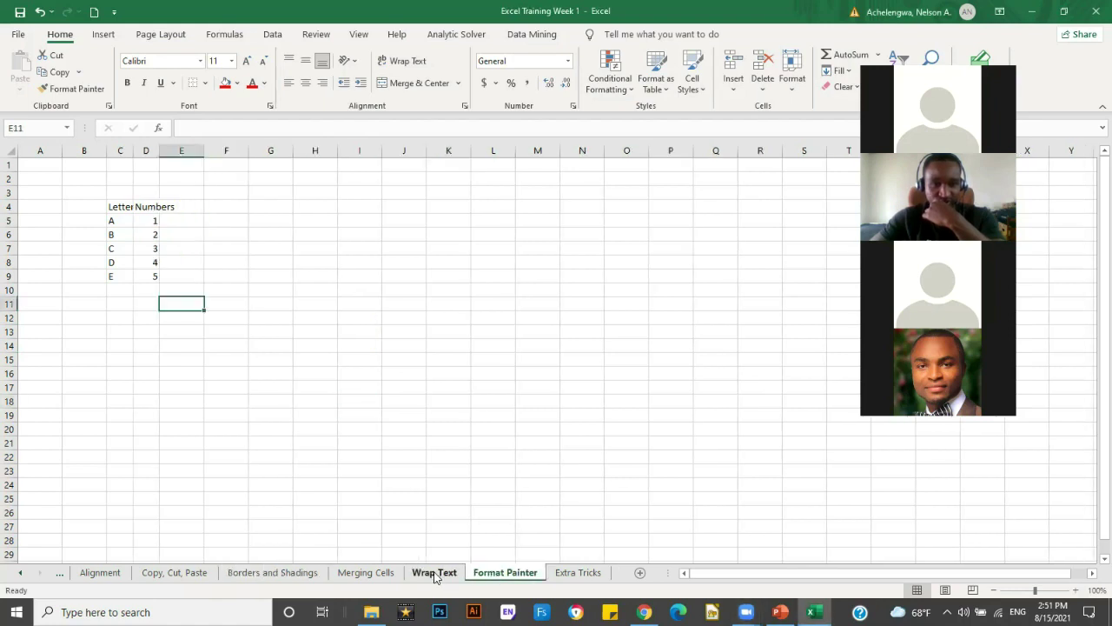
left_click(434, 572)
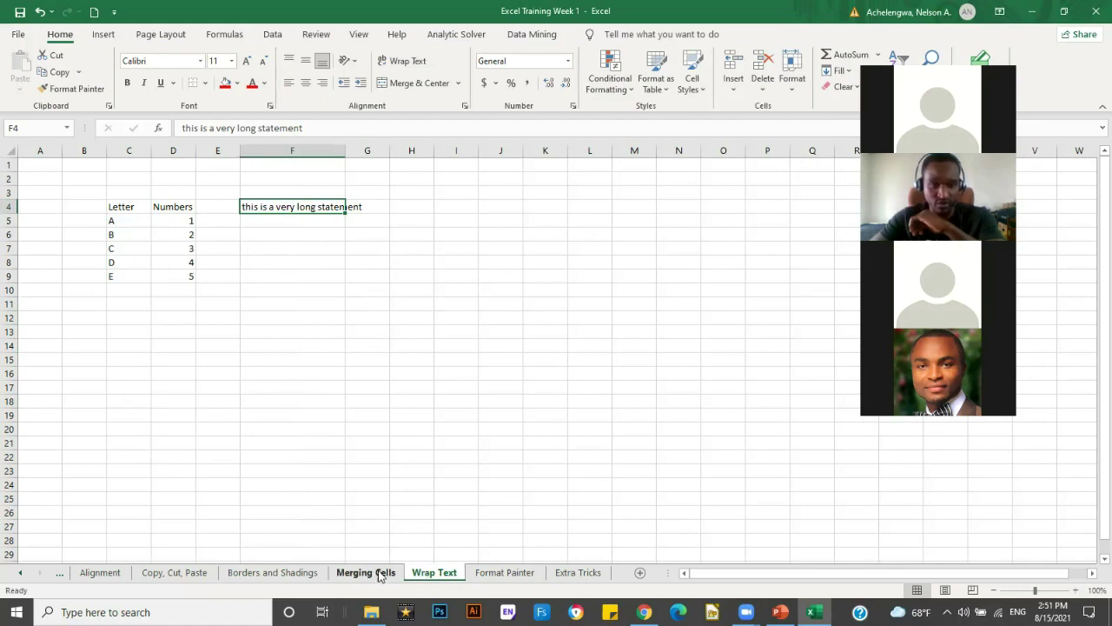
On the Borders and Shadings sheet, copy cell D5's green formatting to cells H12 to H14 with Format Painter.
left_click(281, 574)
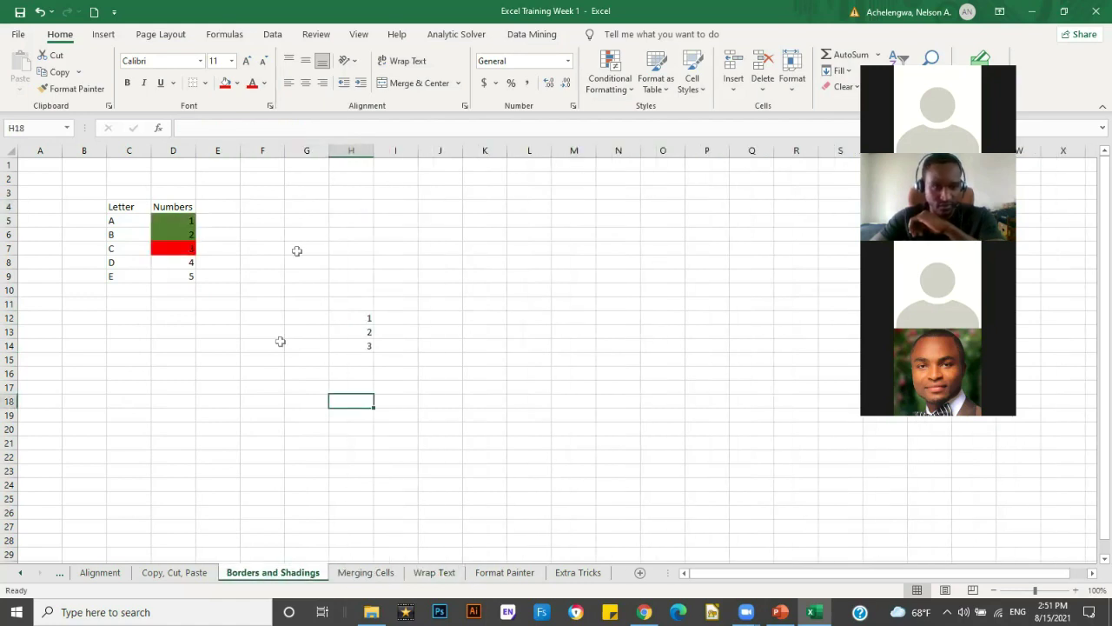
left_click(174, 221)
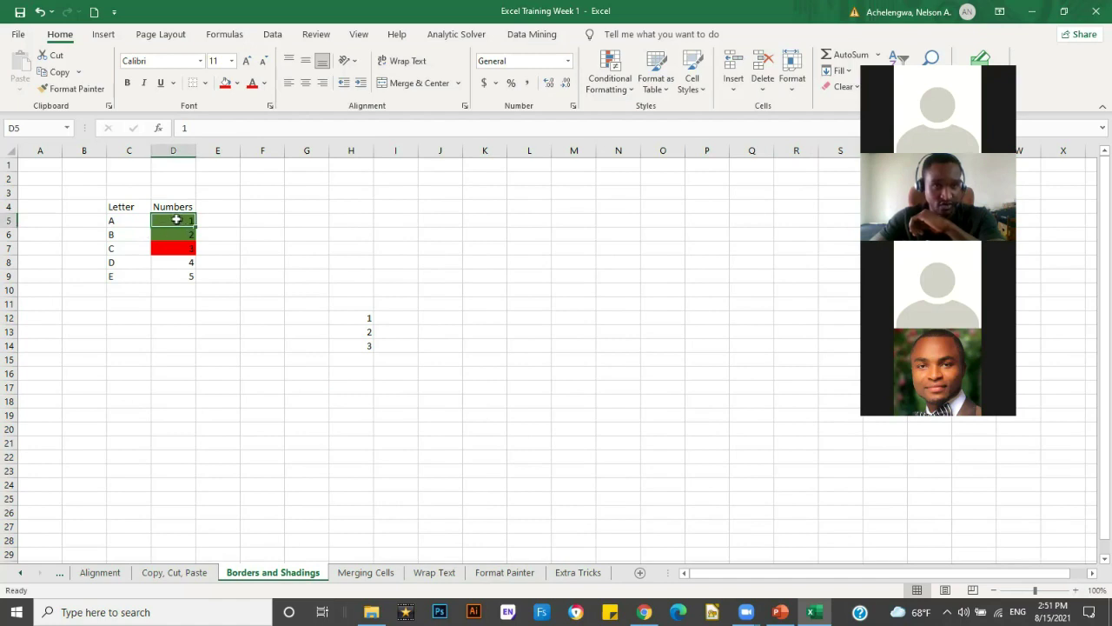
key("shift+F10")
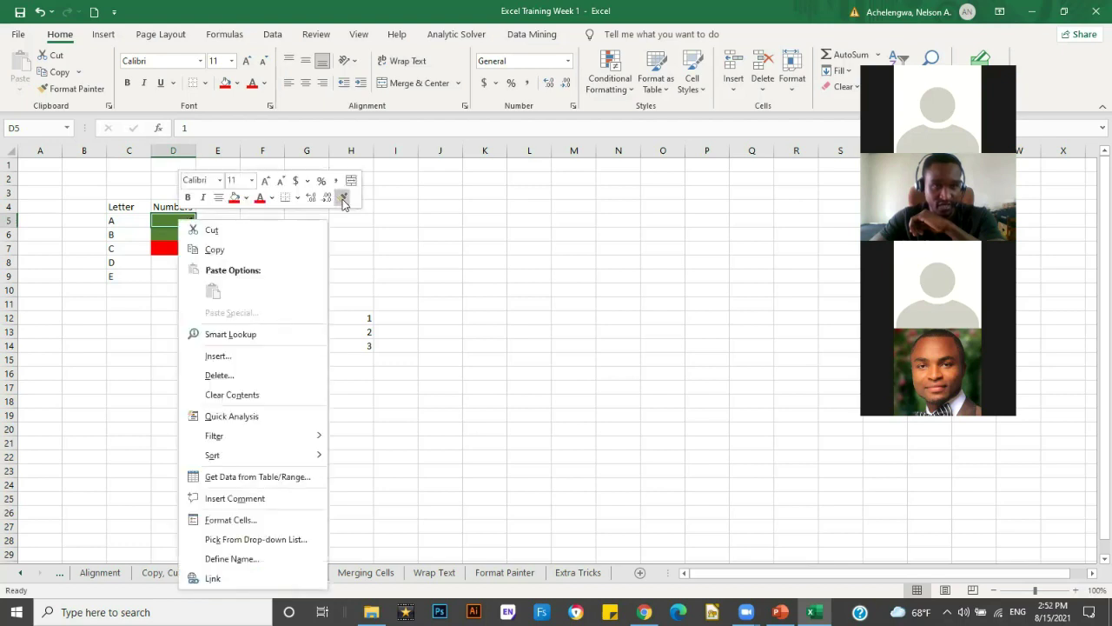
left_click(343, 198)
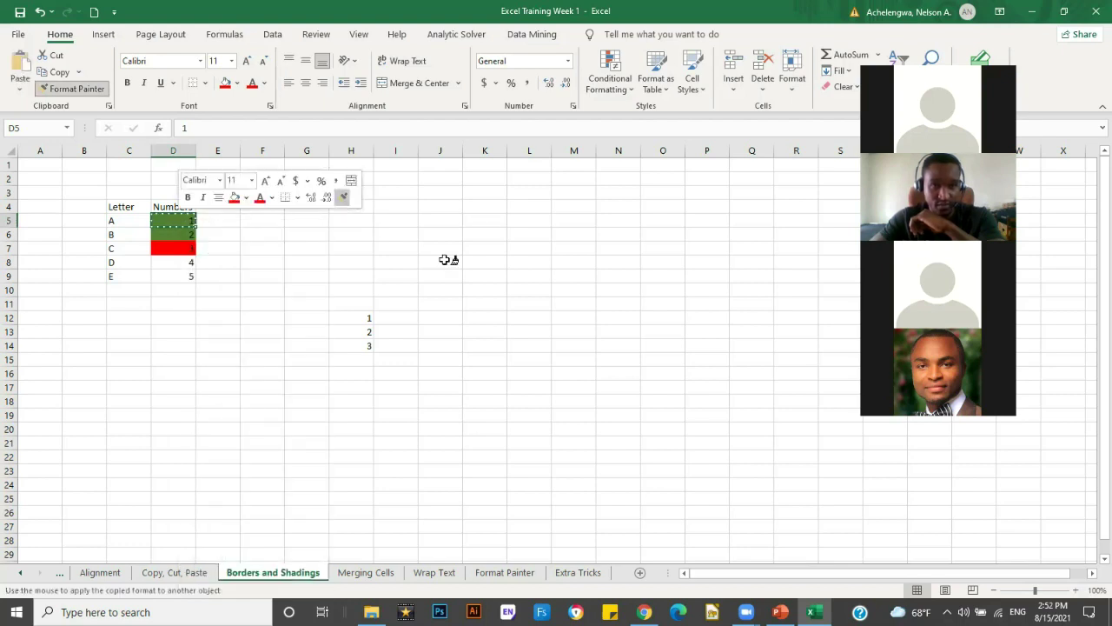
left_click_drag(346, 318, 348, 350)
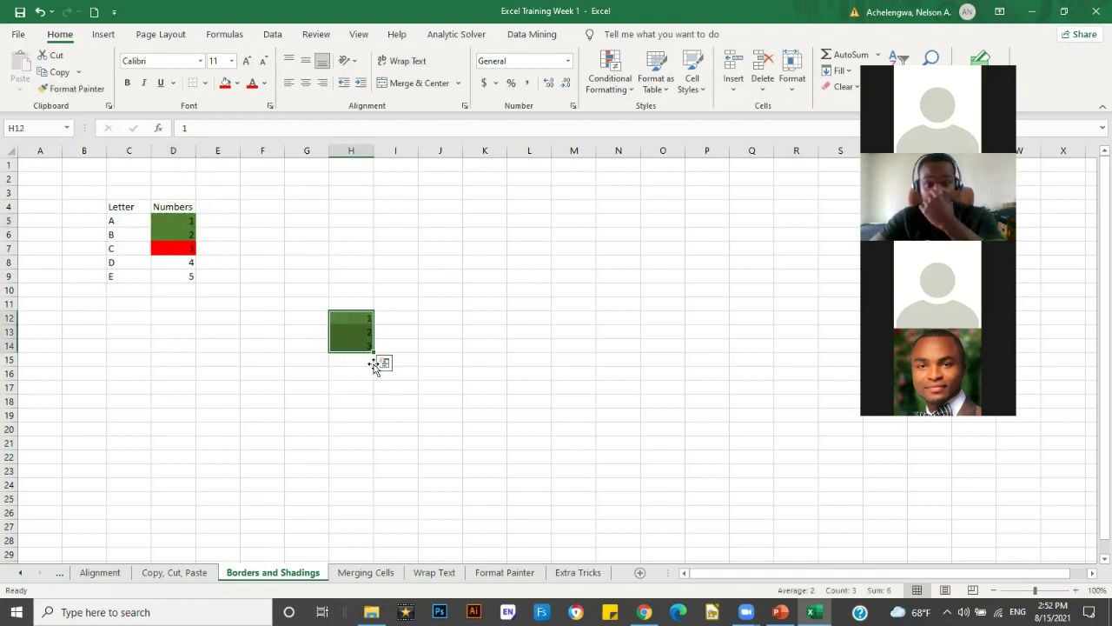
left_click(355, 371)
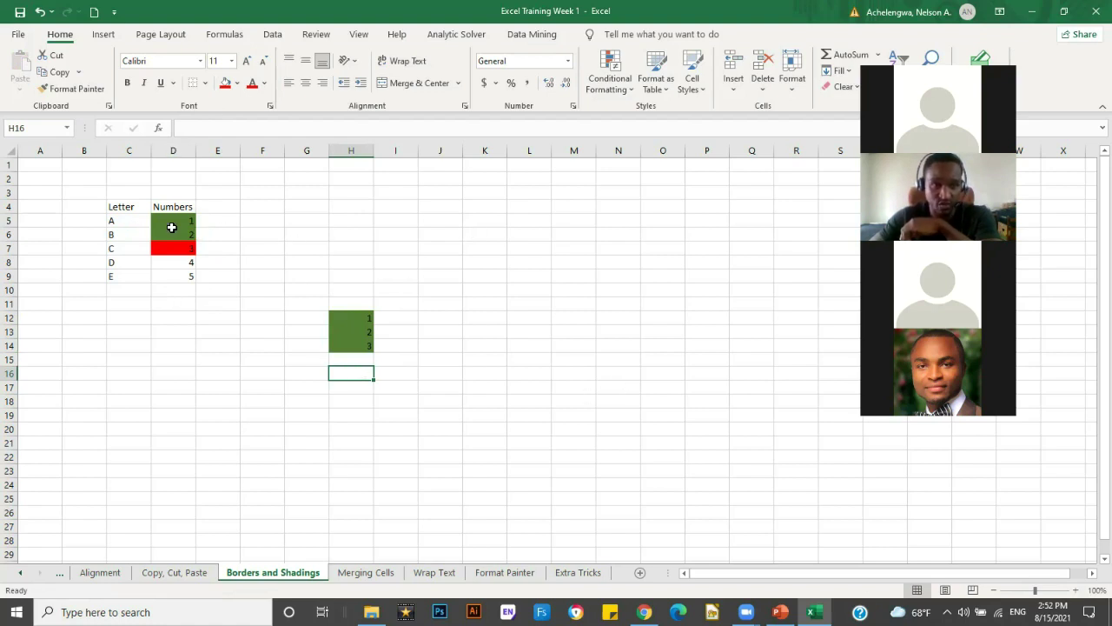
left_click(413, 390)
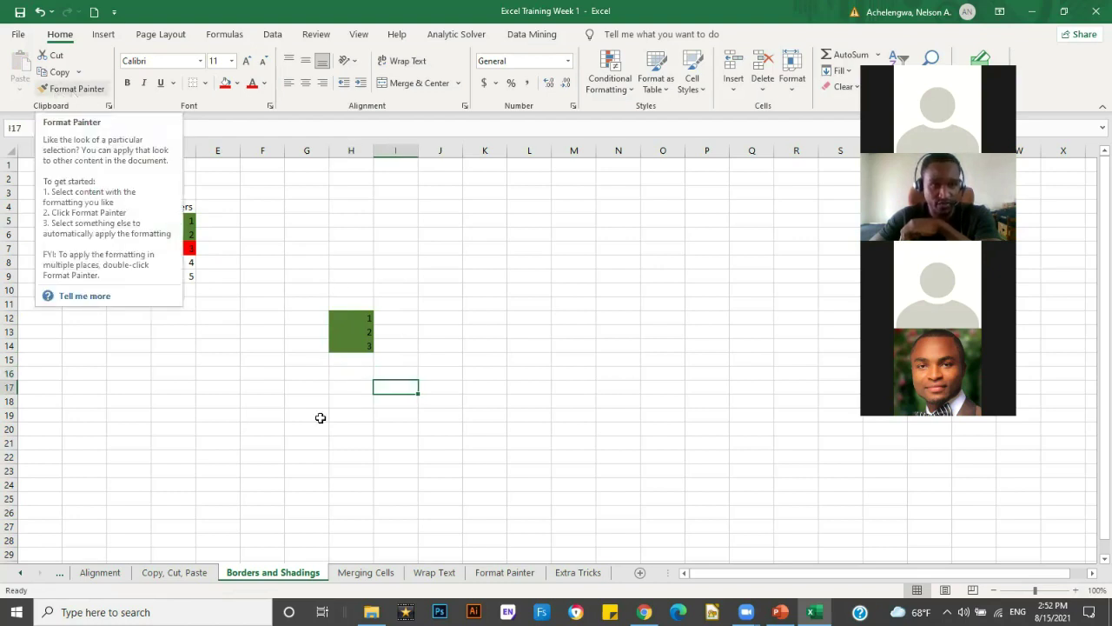
Enter 4 in cell H16 and 4 in cell J12.
left_click(363, 375)
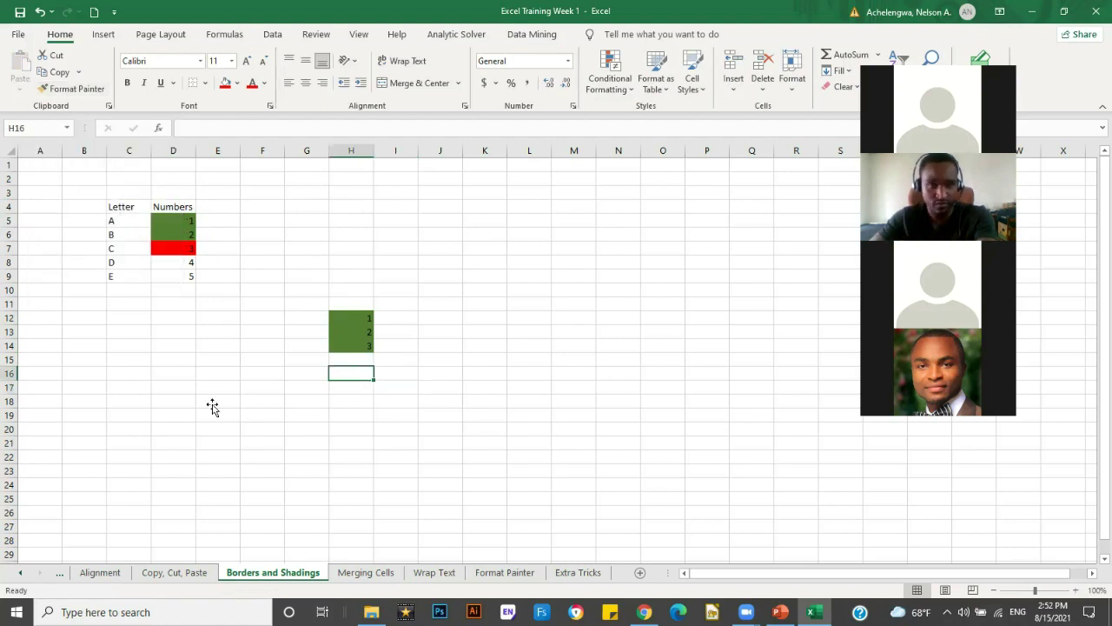
type("4")
left_click(379, 399)
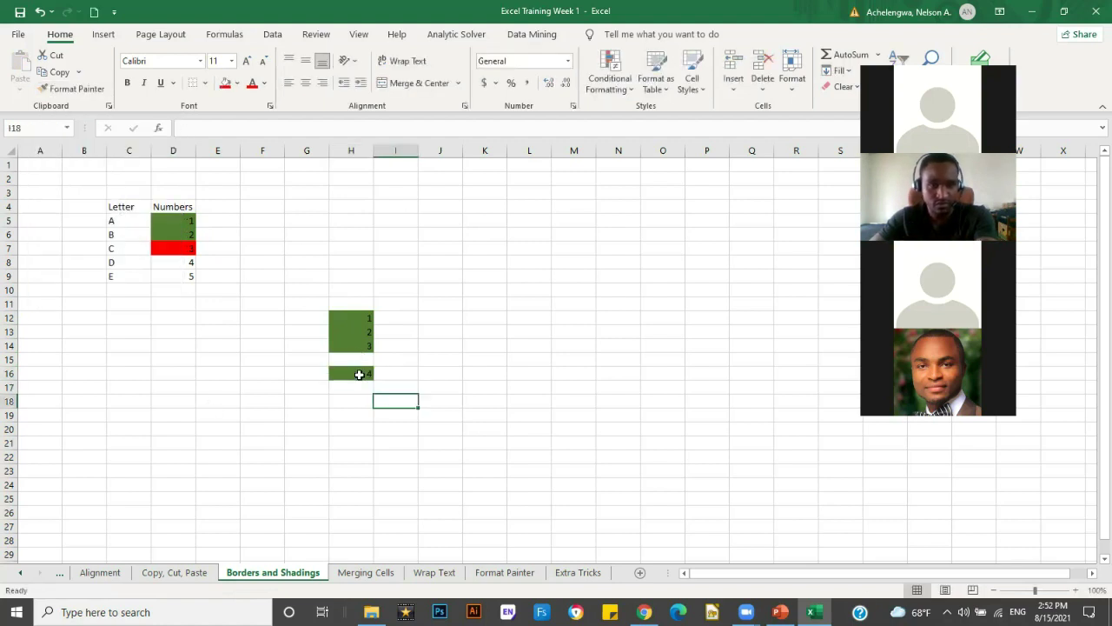
left_click(452, 317)
type("4")
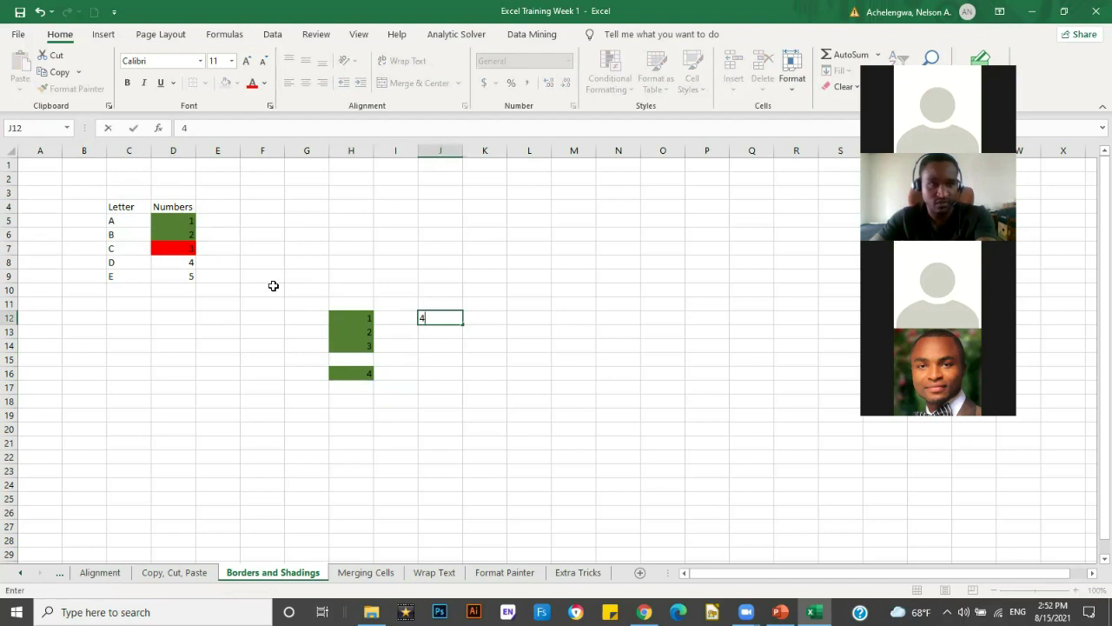
key("Down")
key("Down")
key("Down")
key("Down")
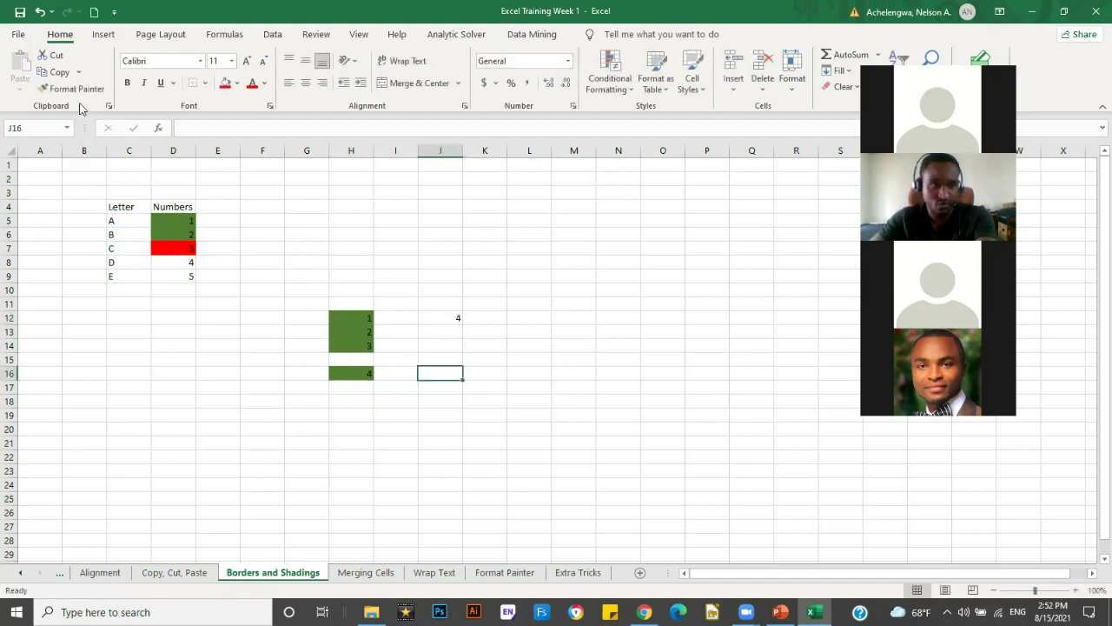
Copy the red formatting of cell D7 to cell J12 with Format Painter.
left_click(176, 249)
left_click(85, 91)
left_click(441, 318)
left_click(500, 388)
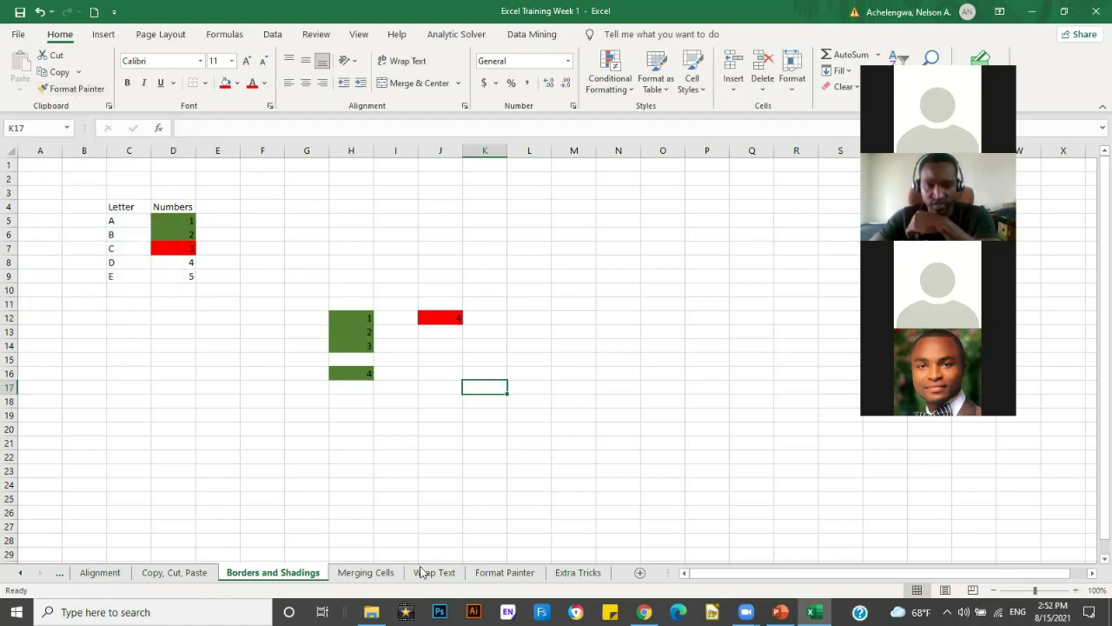
Go to the Extra Tricks sheet and widen columns L and K enough to show their dates in full.
left_click(579, 573)
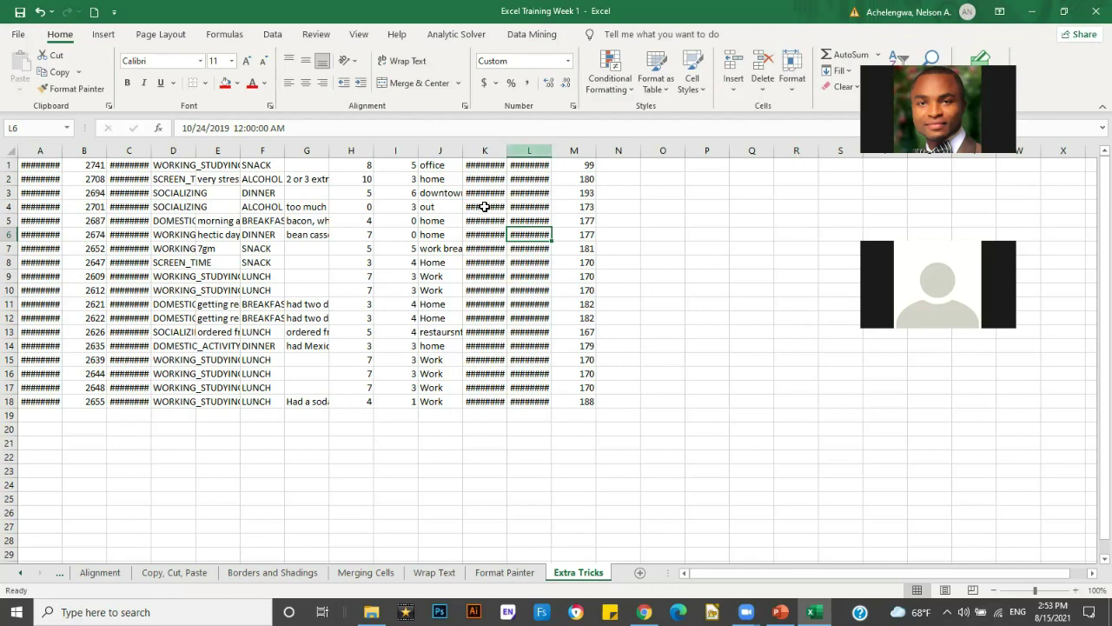
left_click_drag(551, 150, 591, 248)
key("Down")
key("Down")
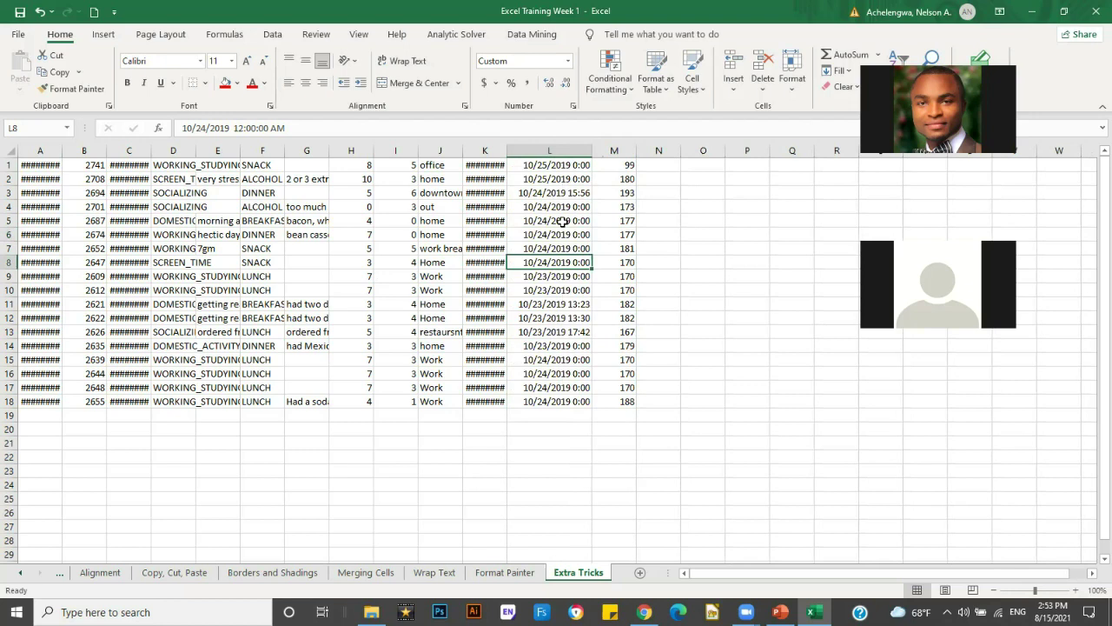
key("Up")
key("Up")
key("Up")
key("Up")
double_click(595, 151)
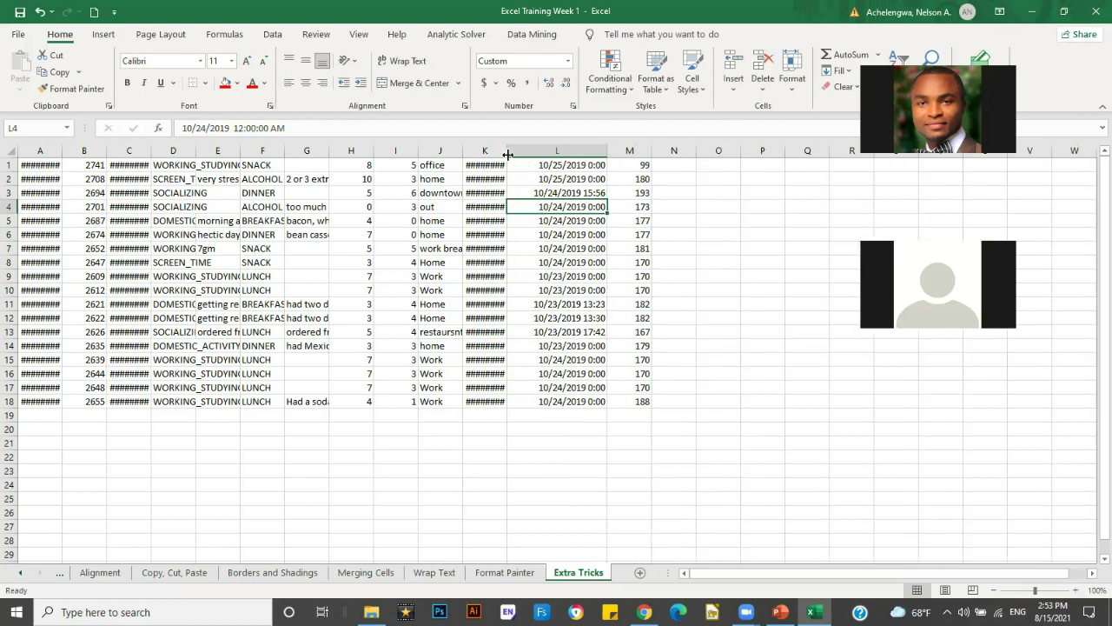
left_click_drag(507, 150, 563, 144)
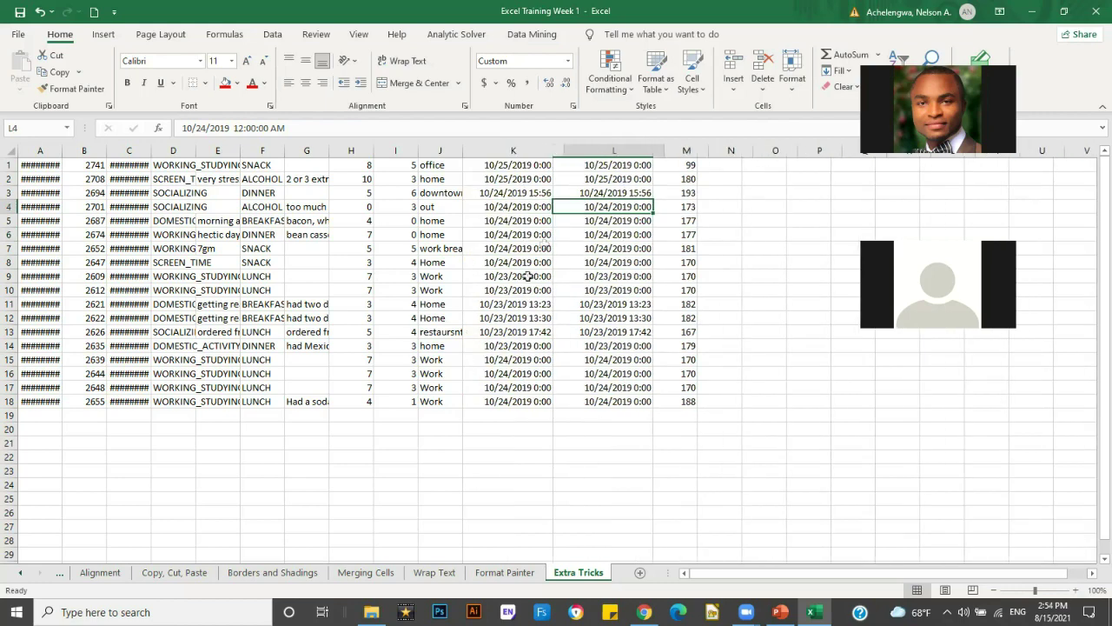
left_click(547, 453)
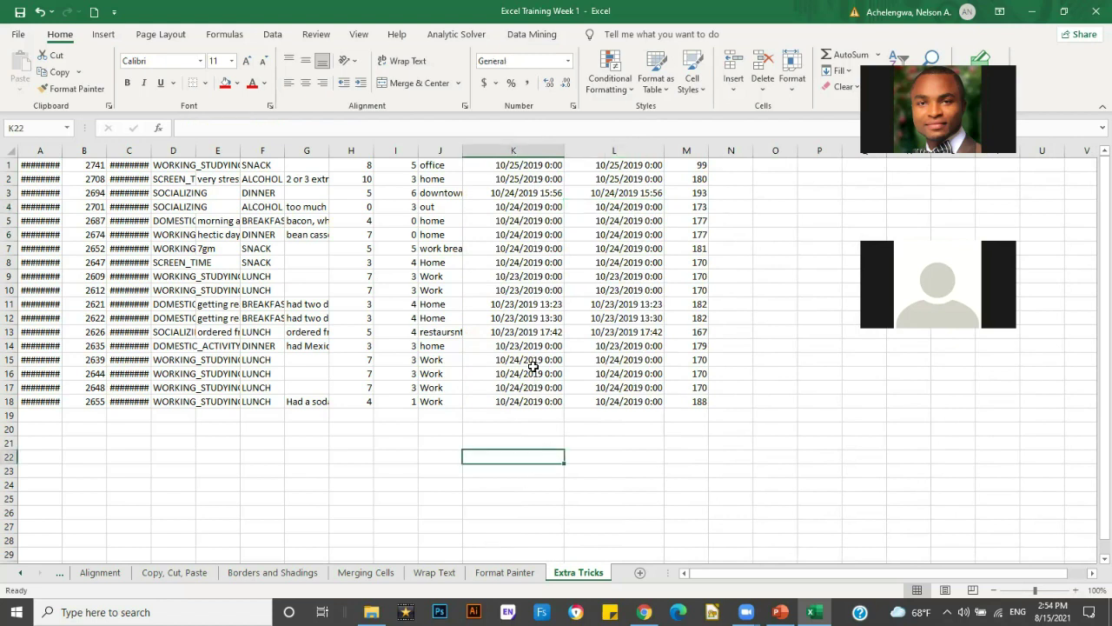
Narrow columns K and L until they are too small for their dates.
left_click(572, 208)
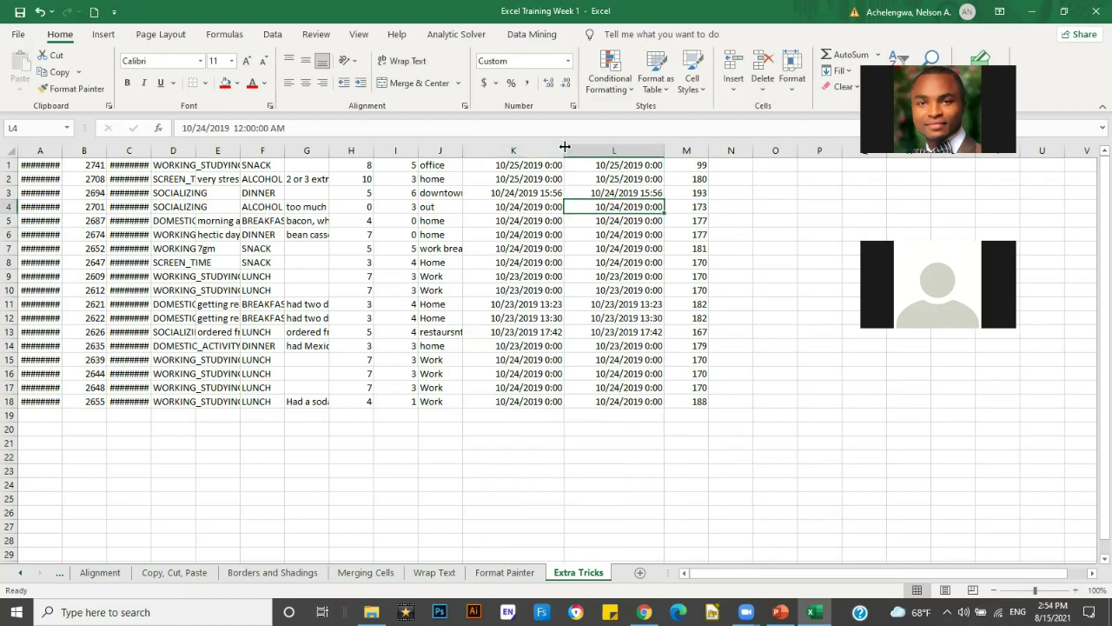
left_click_drag(564, 148, 539, 148)
mouse_move(636, 148)
left_mouse_down()
mouse_move(589, 147)
mouse_move(645, 150)
left_mouse_up()
left_click_drag(537, 153, 572, 150)
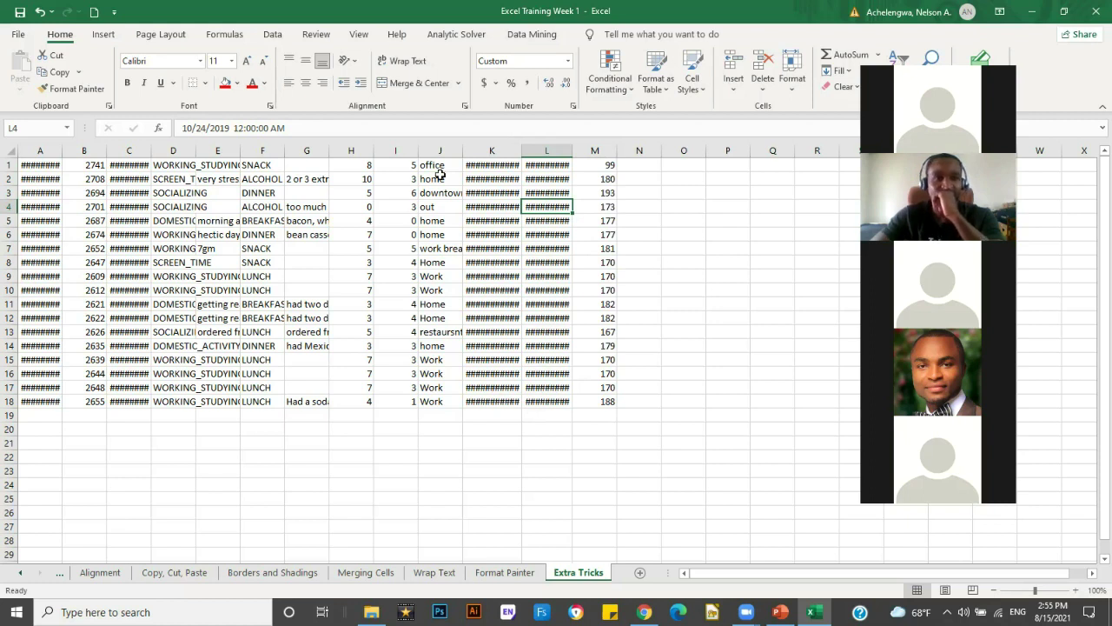
left_click(169, 37)
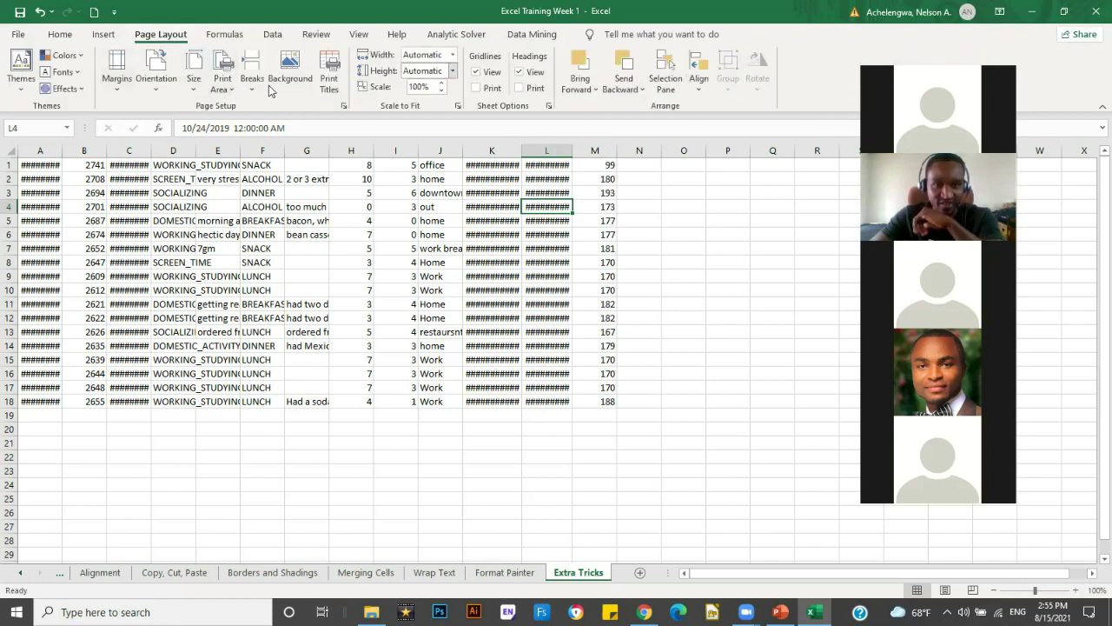
left_click(453, 54)
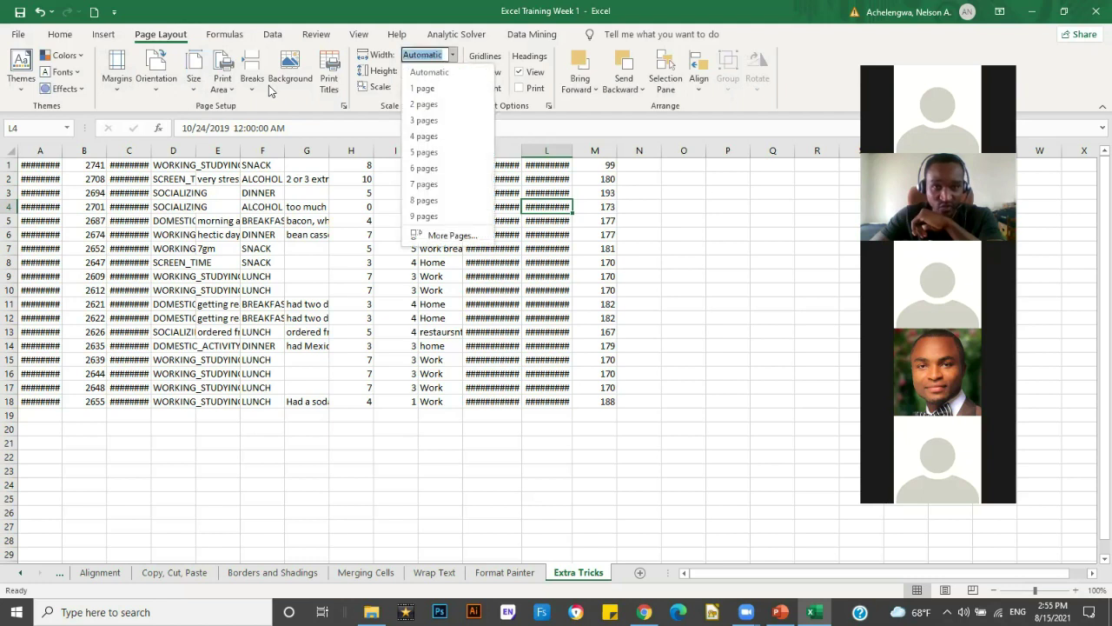
left_click(666, 253)
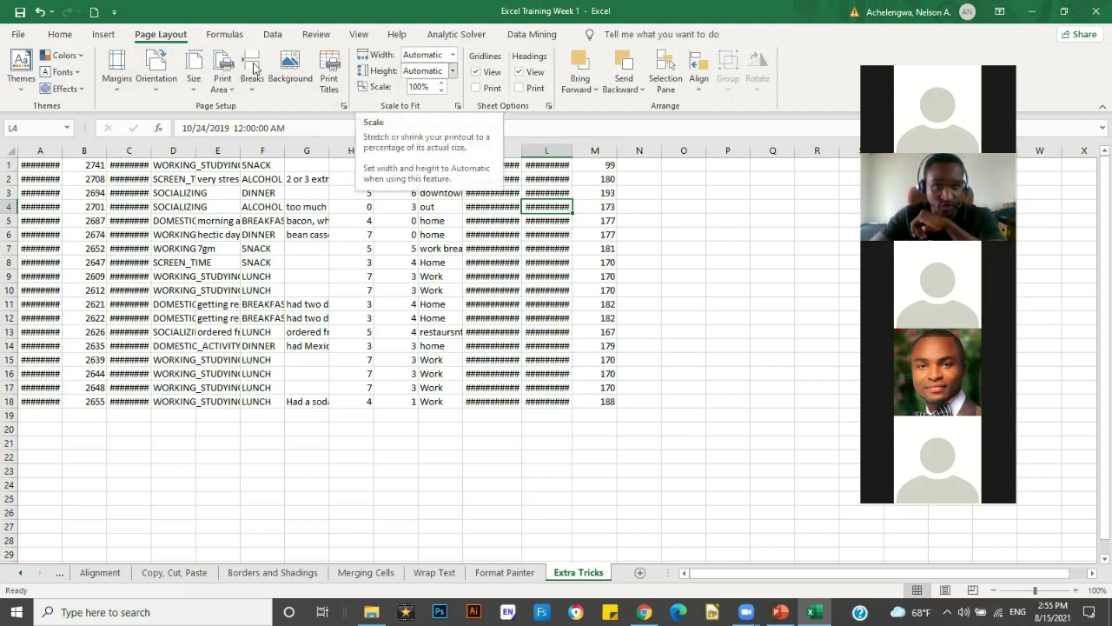
left_click(533, 349)
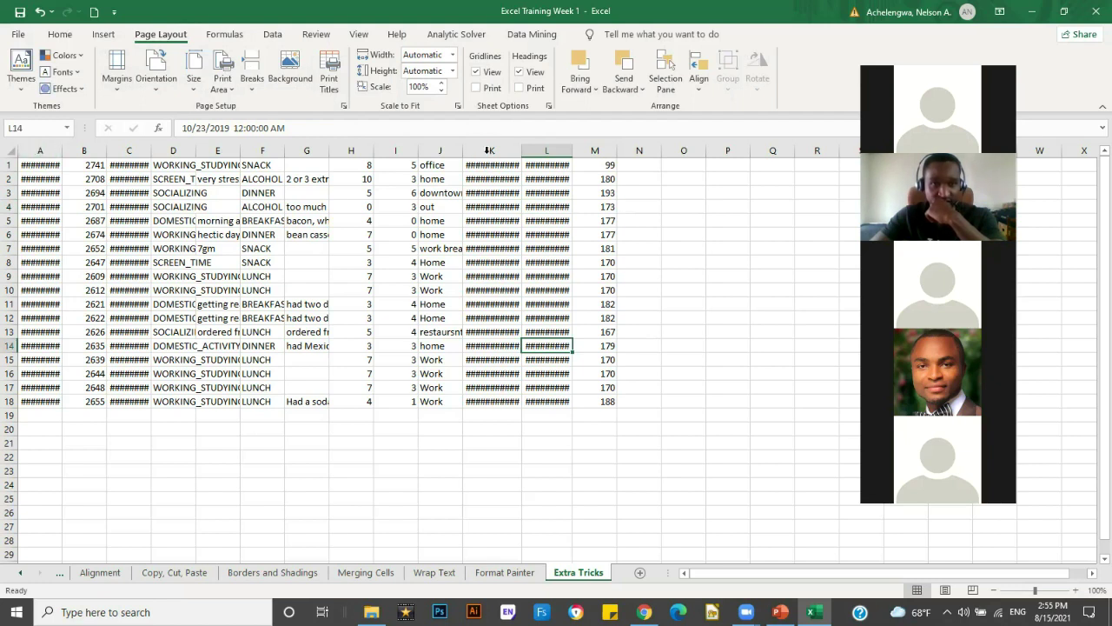
Autofit columns K and L together to their contents, and columns C and A individually.
left_click(511, 151)
left_click_drag(548, 149, 561, 148)
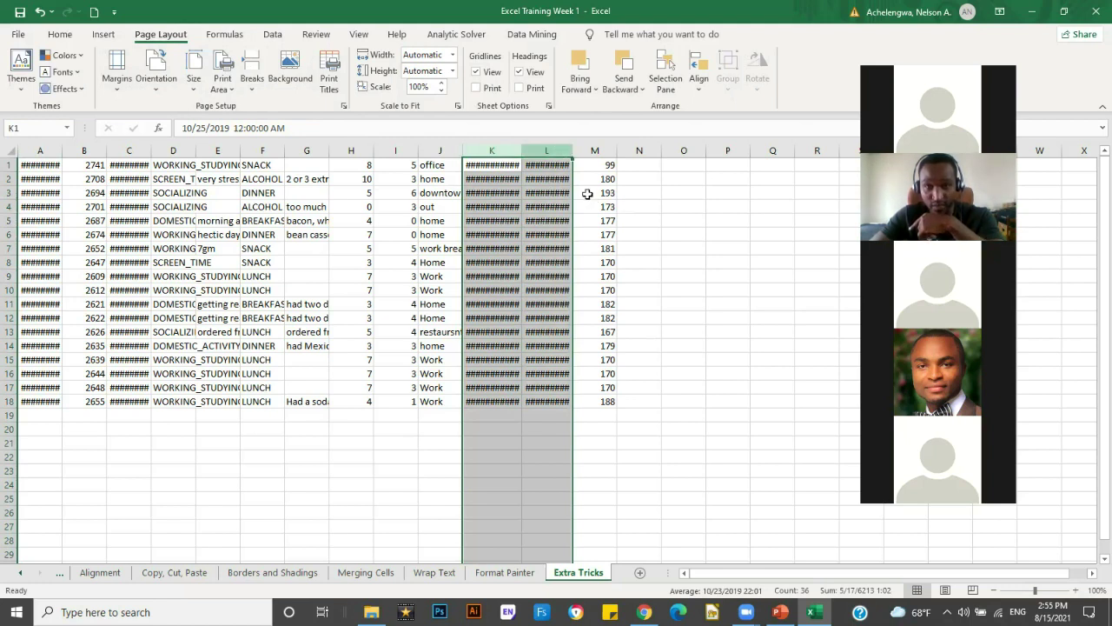
double_click(573, 148)
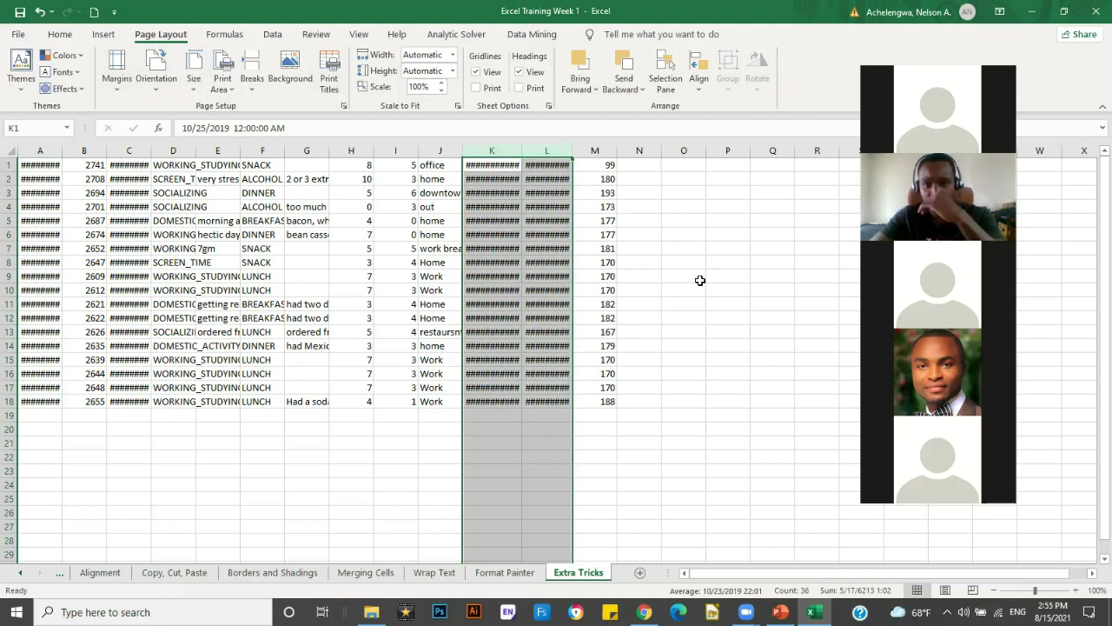
left_click(684, 346)
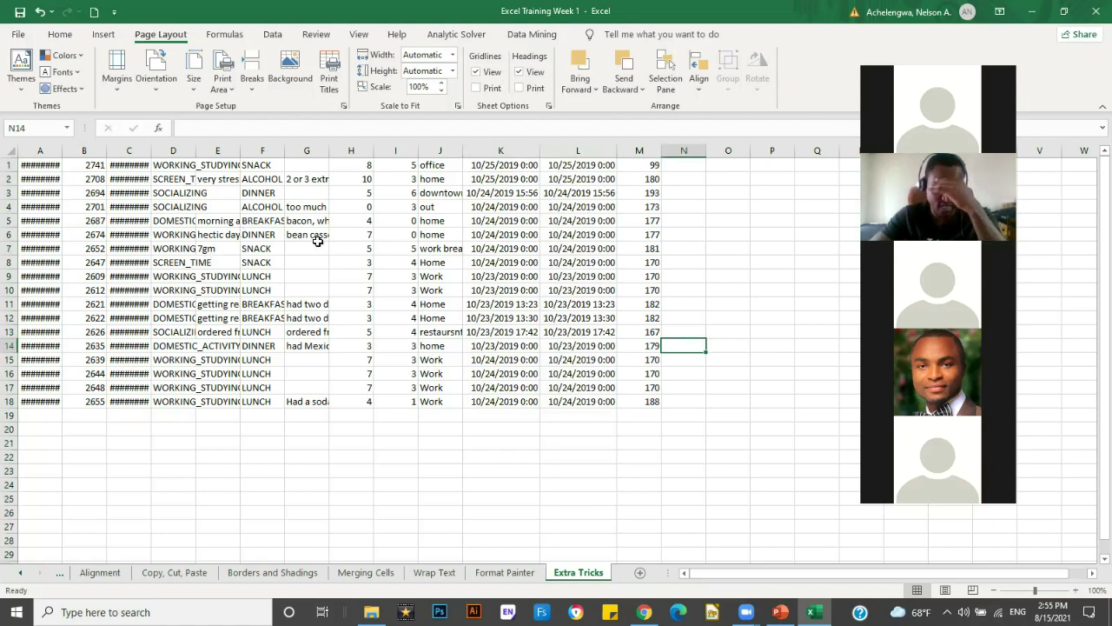
double_click(150, 150)
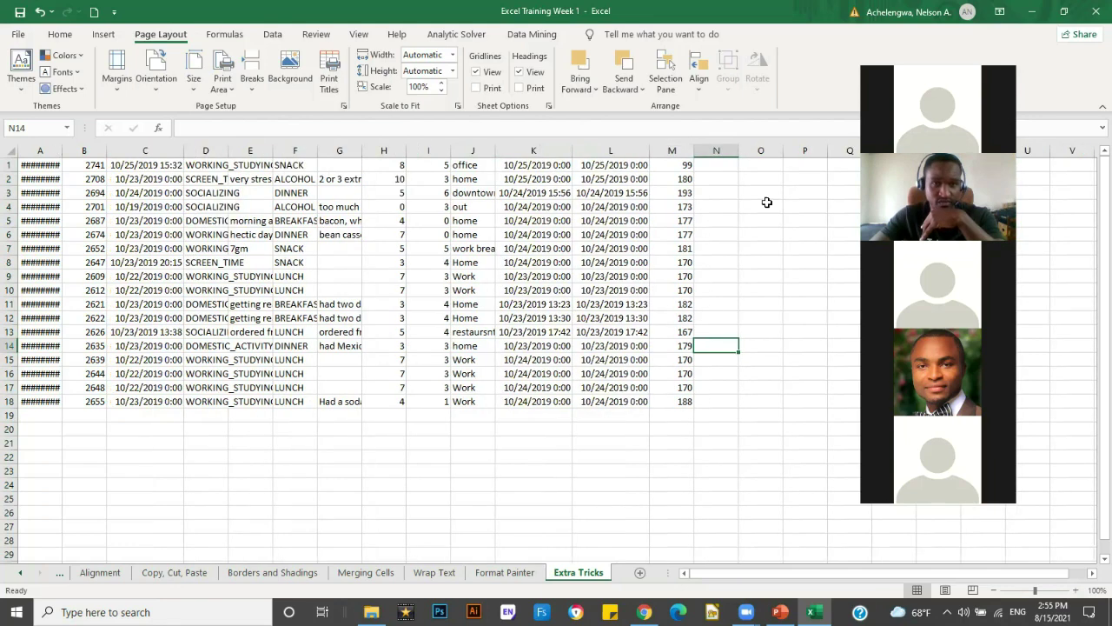
double_click(61, 151)
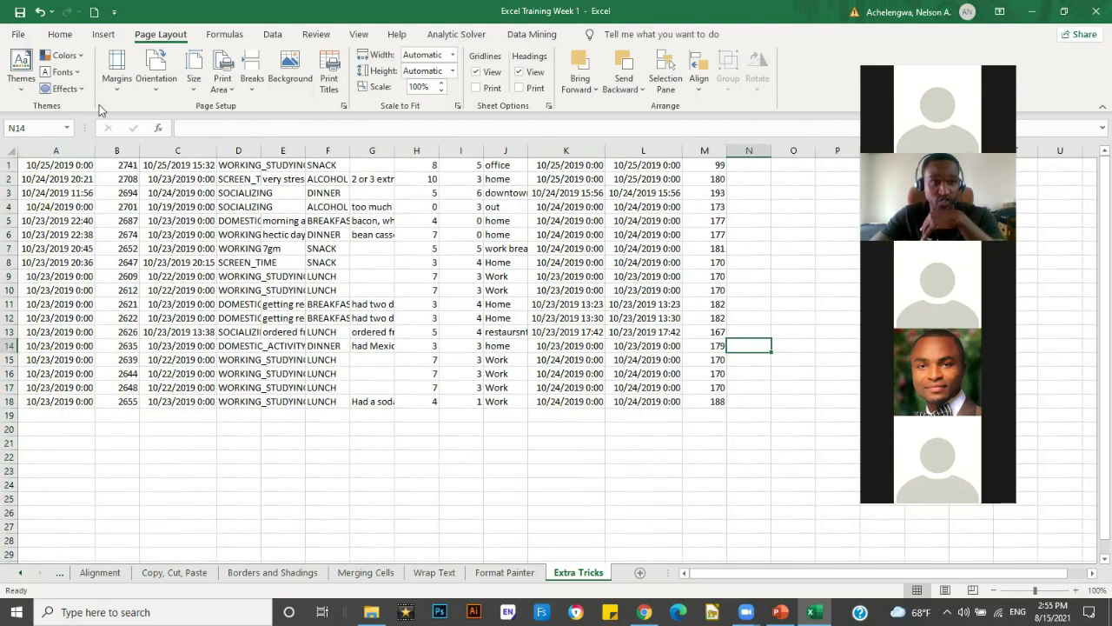
Undo the autofit changes to columns A, C, K and L.
left_click(41, 12)
left_click(41, 13)
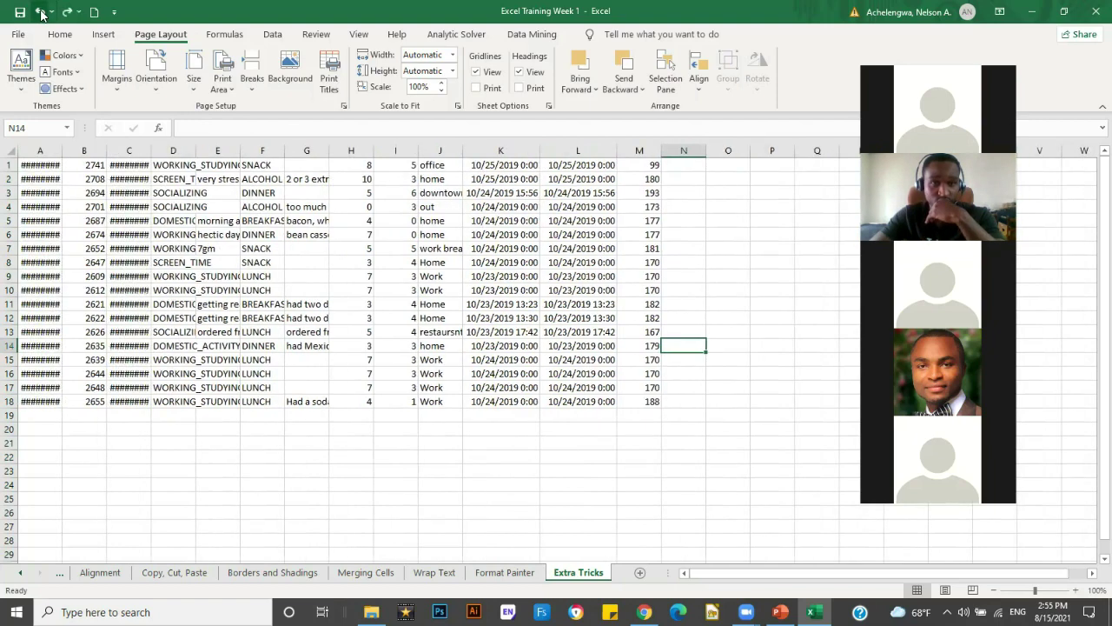
left_click(41, 13)
Autofit columns A to M all at once to their contents and check the entries across the table.
left_click_drag(48, 152, 614, 150)
double_click(616, 148)
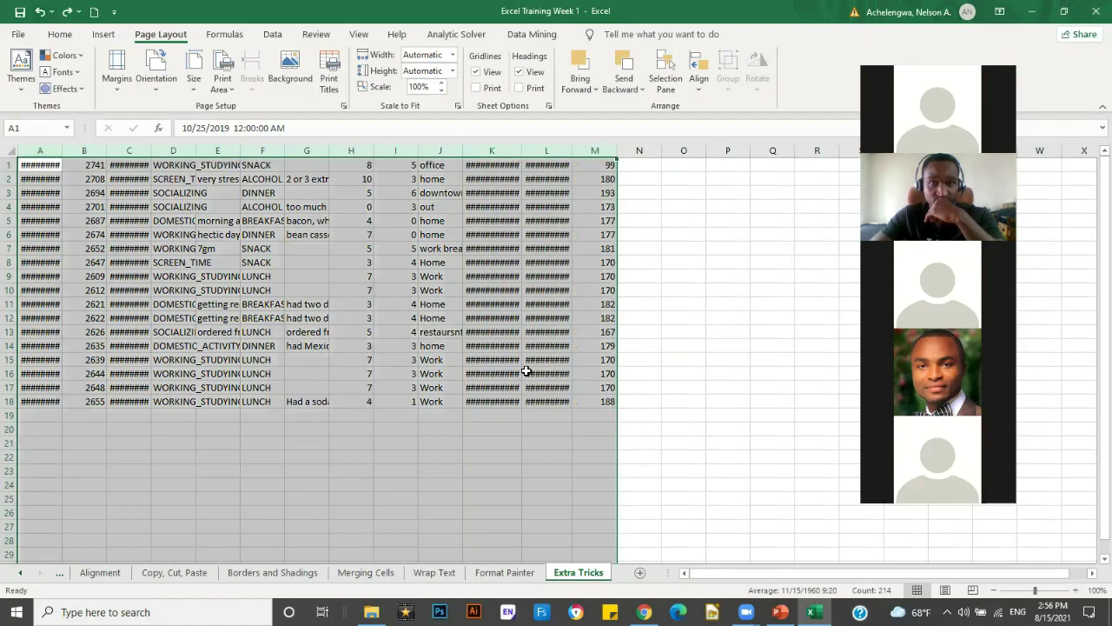
left_click_drag(821, 574, 686, 576)
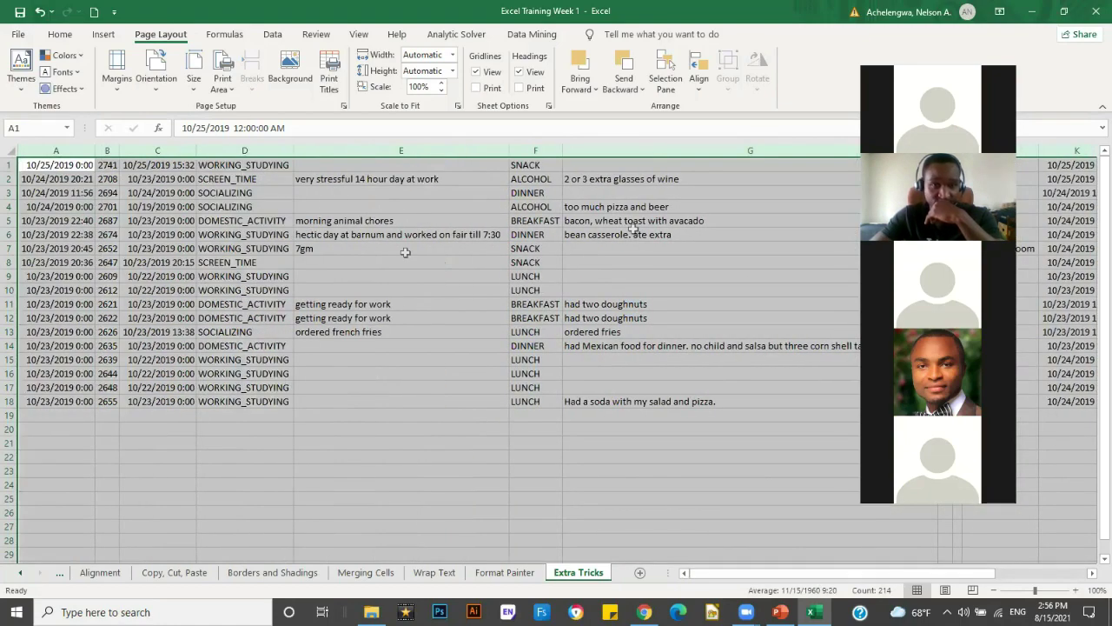
left_click(158, 193)
left_click(378, 235)
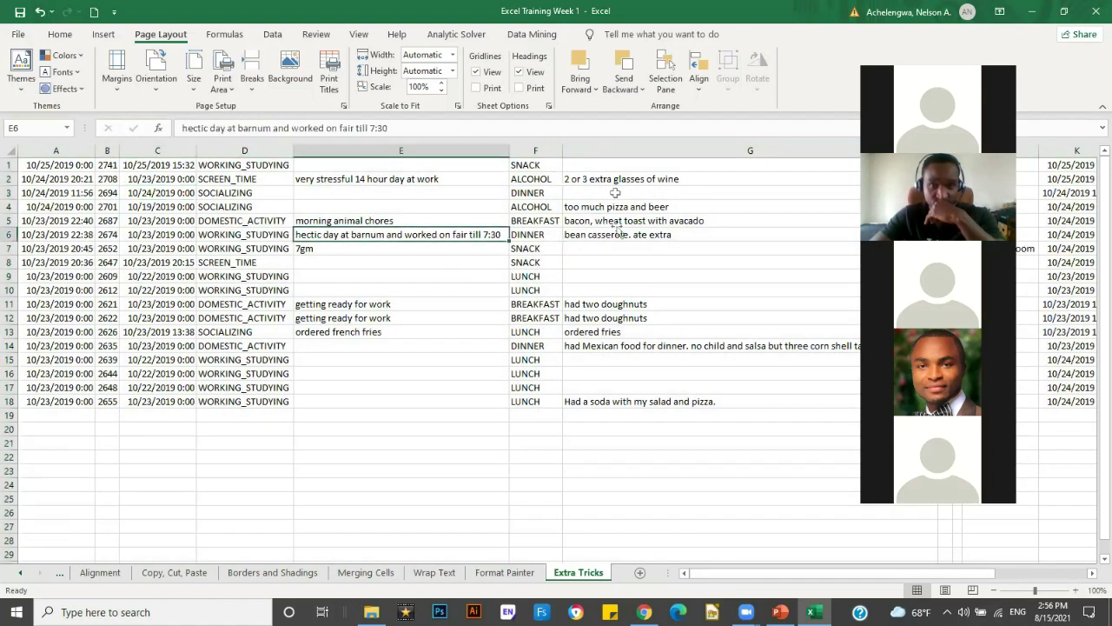
left_click(649, 360)
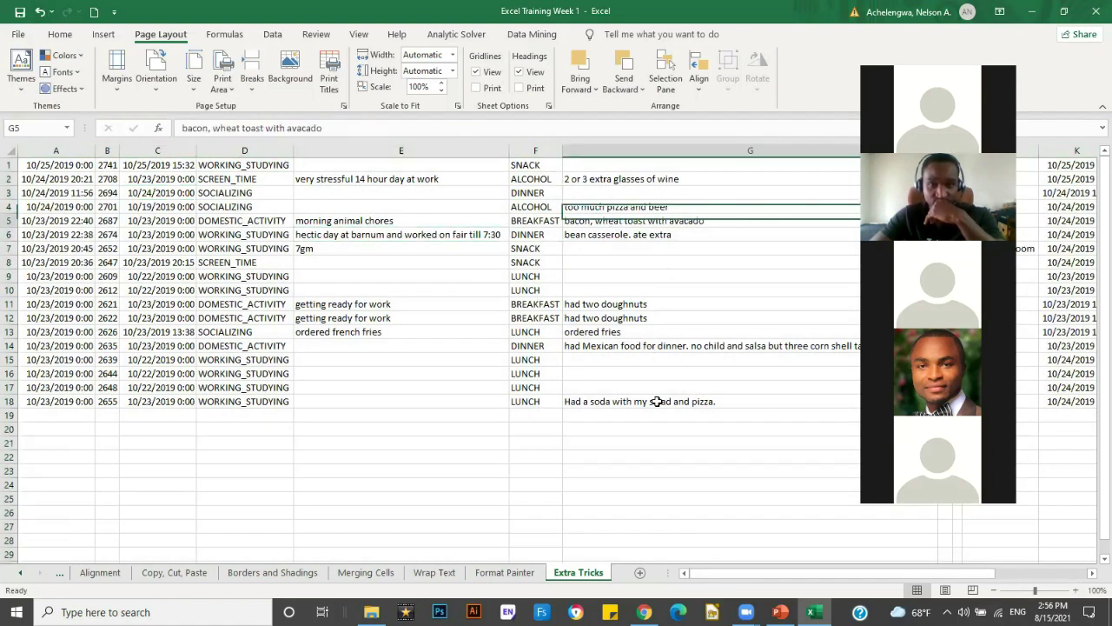
left_click(639, 346)
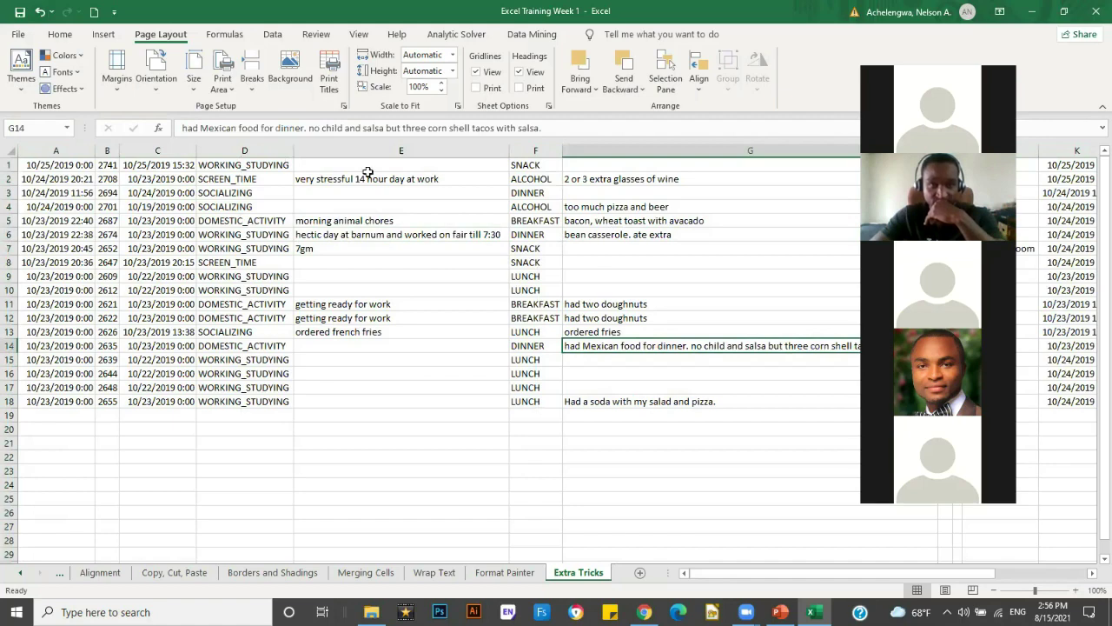
left_click_drag(752, 573, 887, 572)
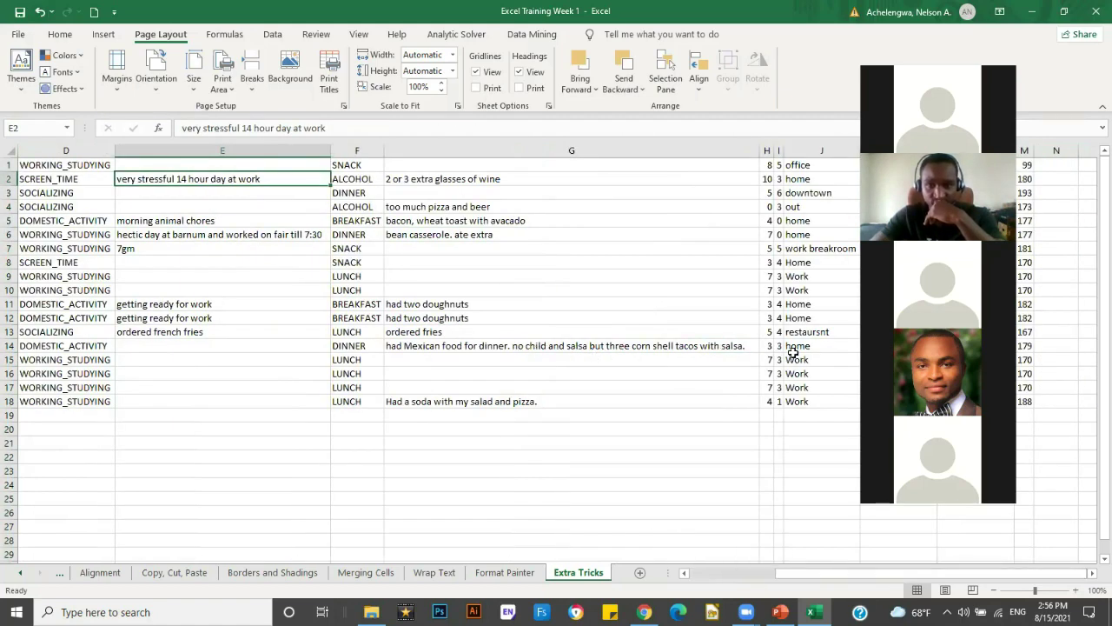
left_click(737, 347)
key("Right")
key("Right")
key("Right")
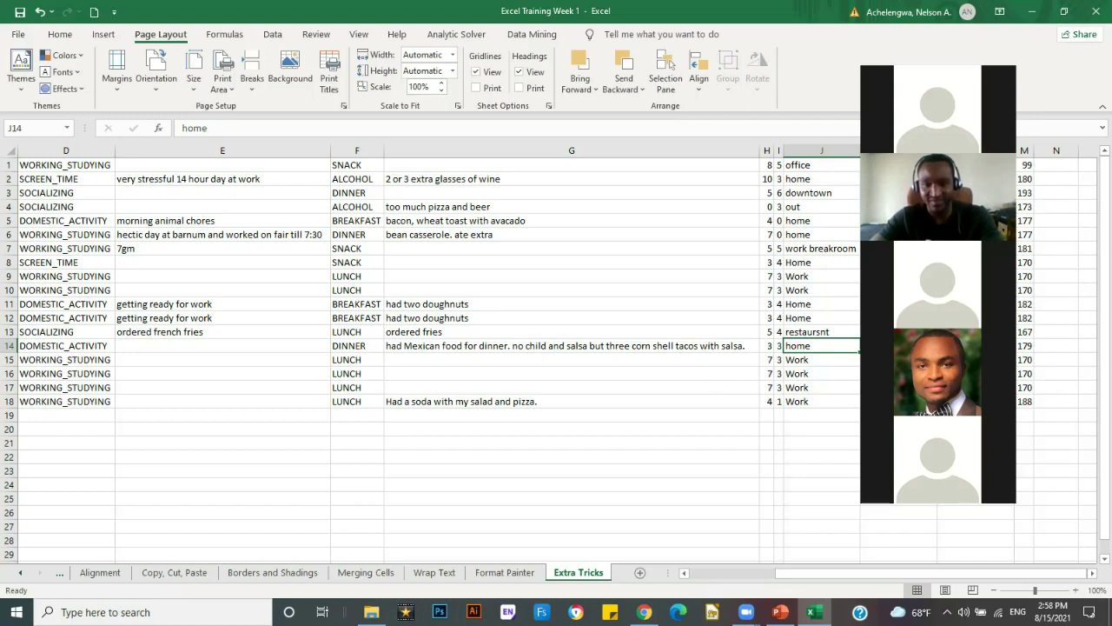
Switch to the PowerPoint lesson to show slide 18, "Hands-on Practice", and return to the Excel workbook.
mouse_move(779, 610)
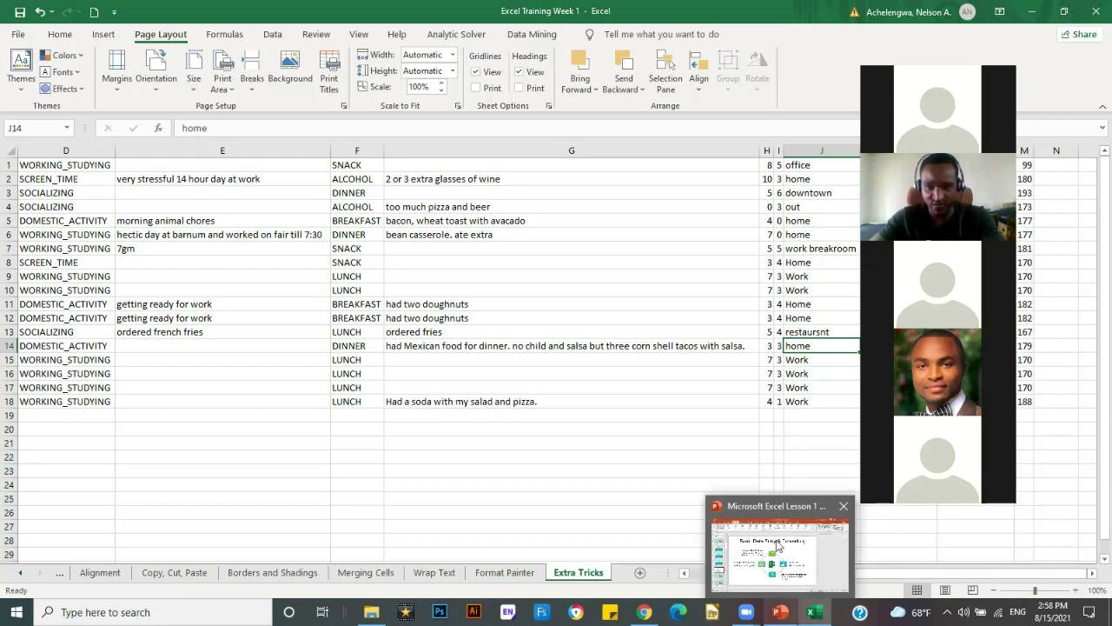
left_click(778, 544)
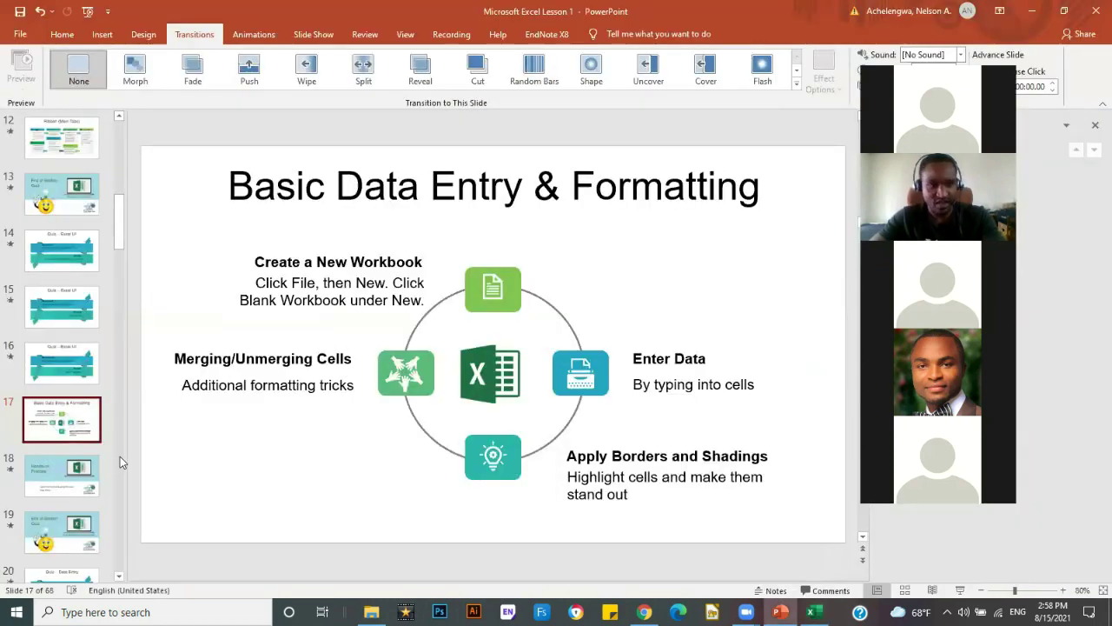
left_click(60, 477)
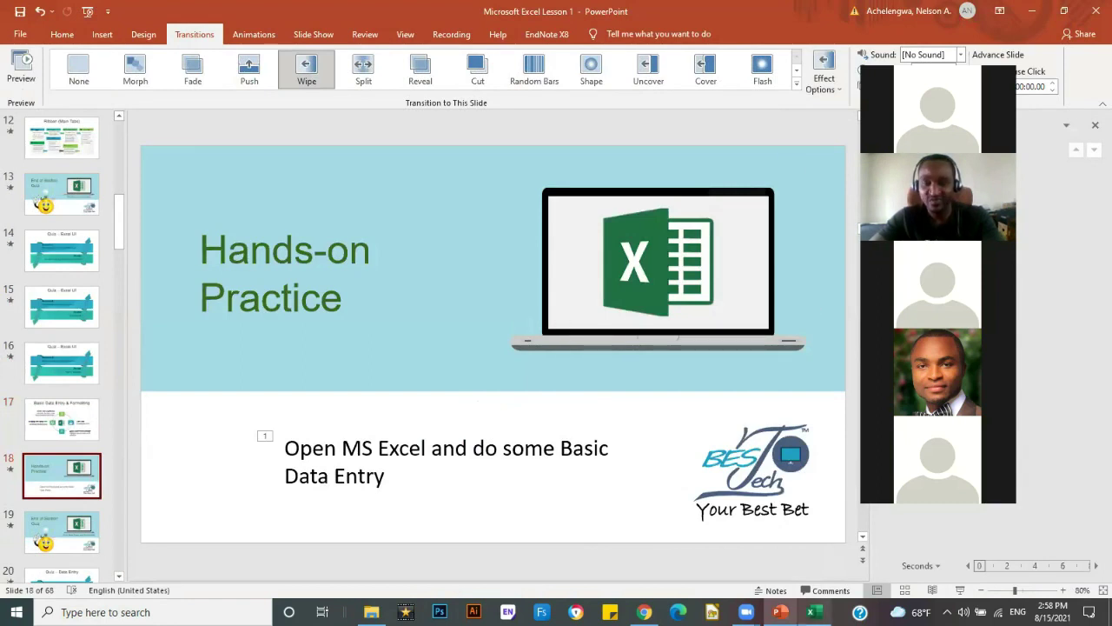
mouse_move(813, 612)
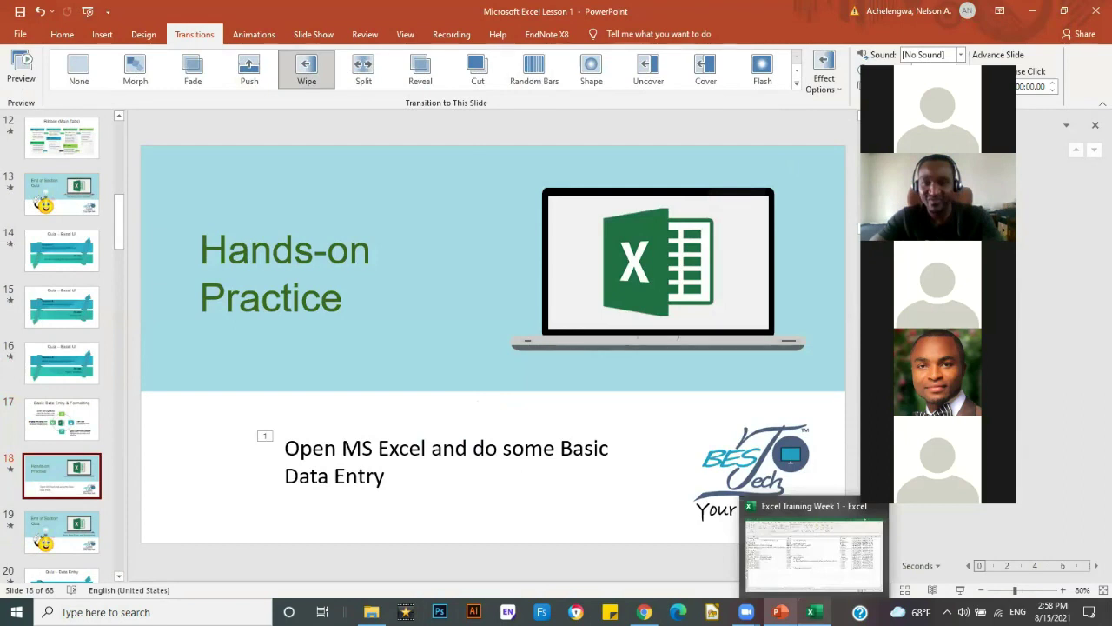
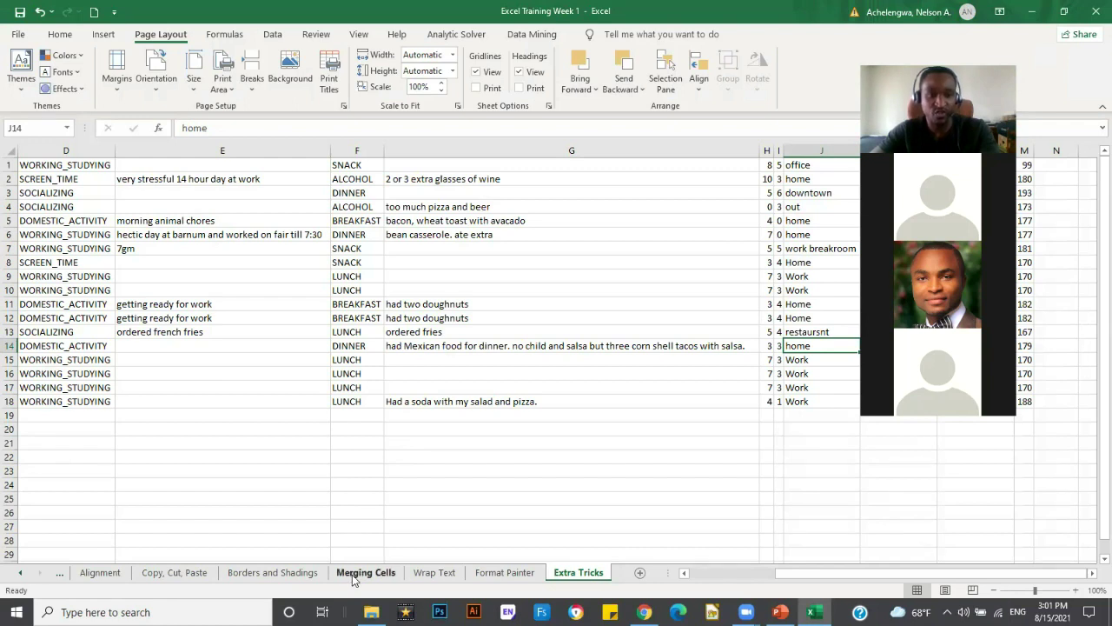
left_click(365, 572)
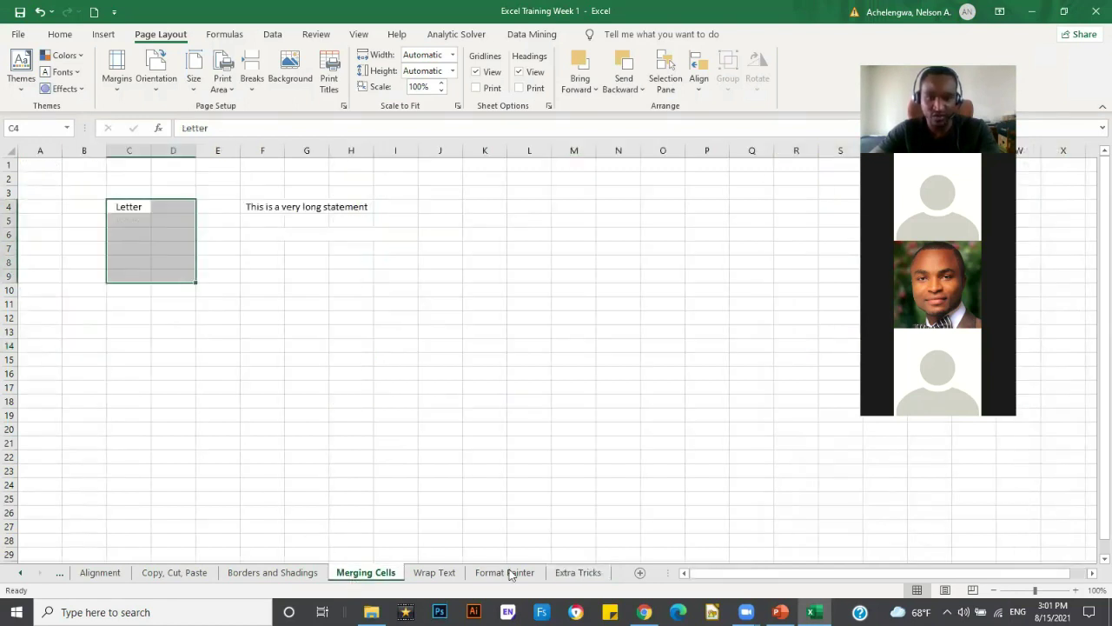
left_click(560, 573)
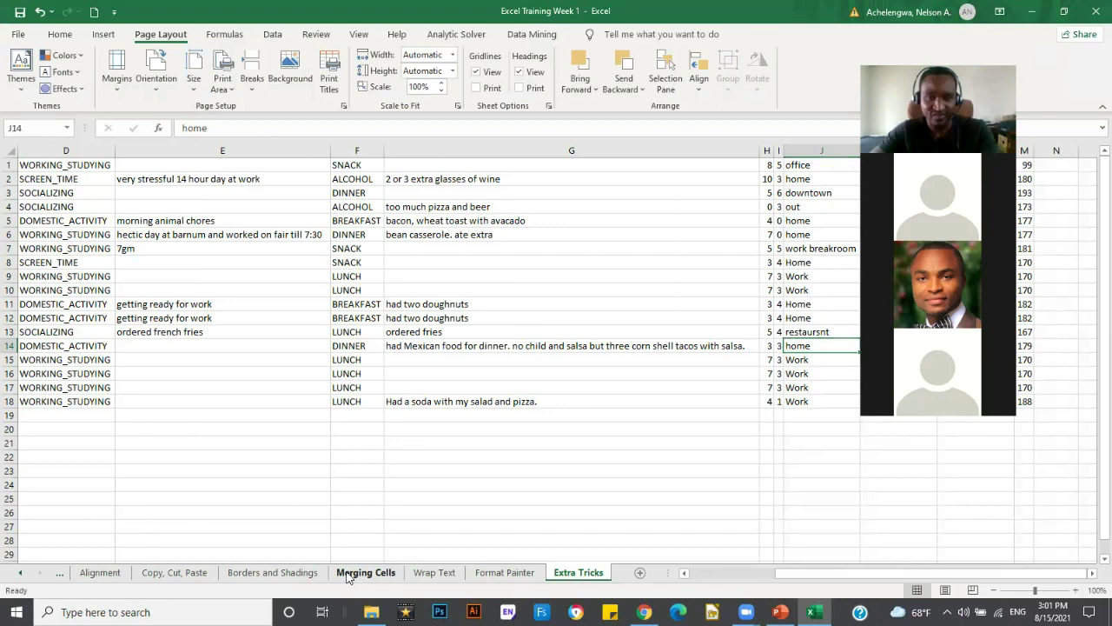
left_click(347, 575)
left_click(578, 574)
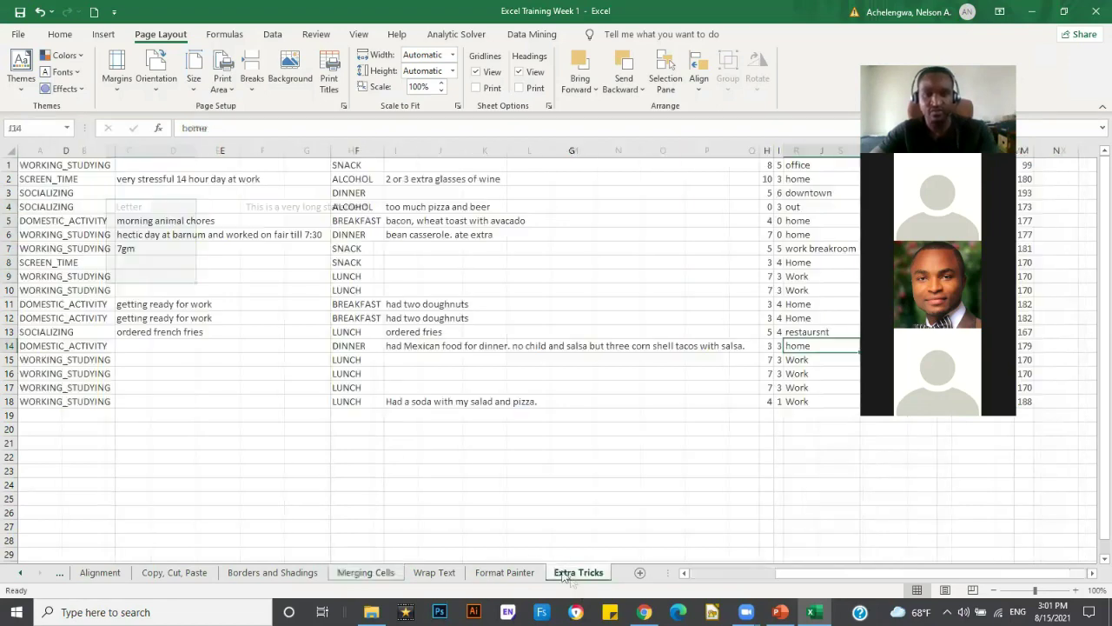
On the Extra Tricks sheet, undo the column autofit and copy the activity entries in D11:D18 to C21:C28.
left_click_drag(174, 304, 183, 401)
key("ctrl+c")
scroll(90, 427, "down", 2)
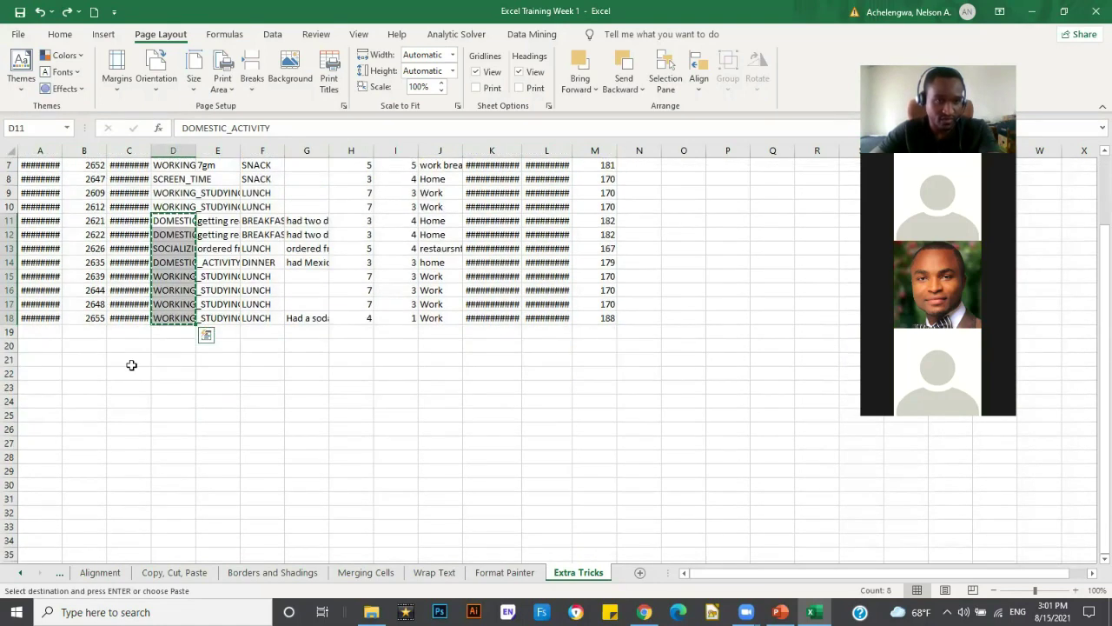
left_click(131, 362)
key("ctrl+v")
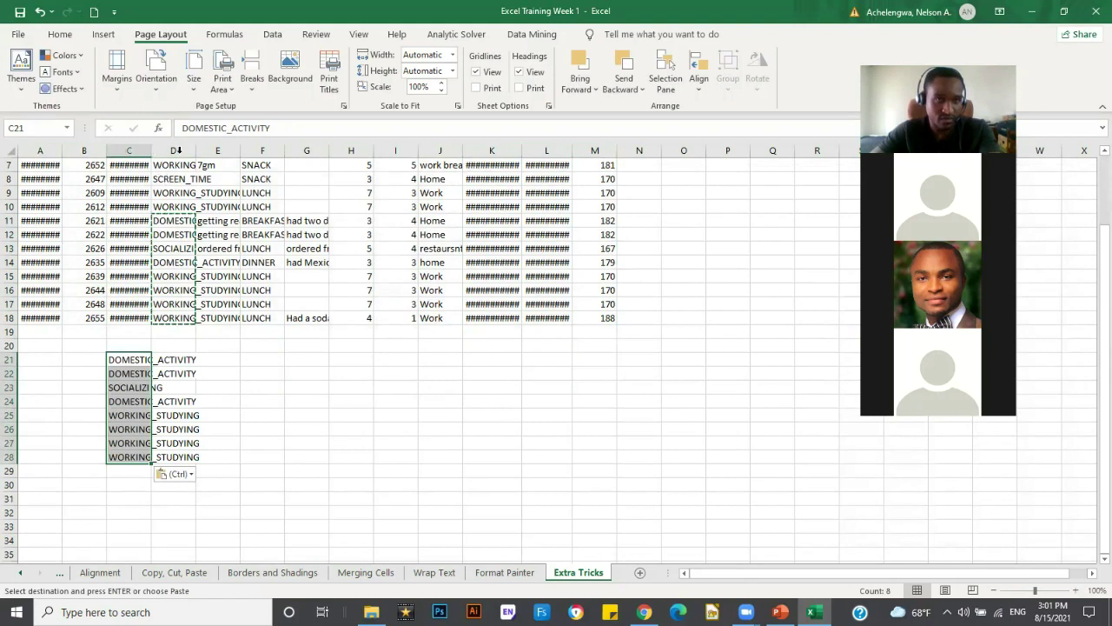
Autofit column C to its contents and copy the numbers in H11:H18 to D21:D28 beside the activities.
double_click(152, 150)
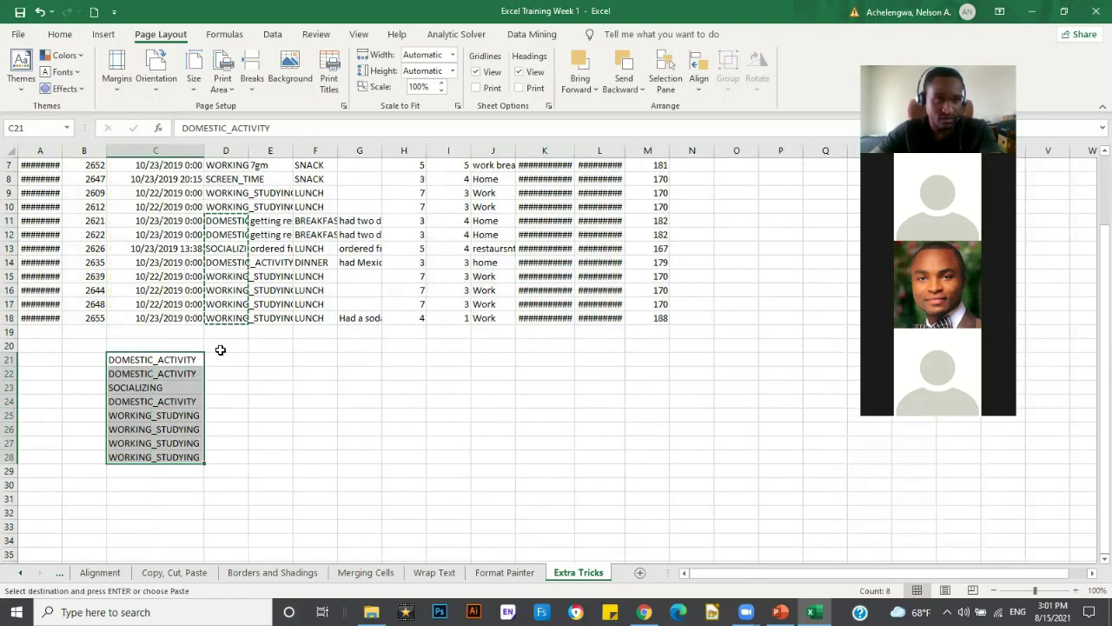
left_click(160, 392)
left_click(199, 362)
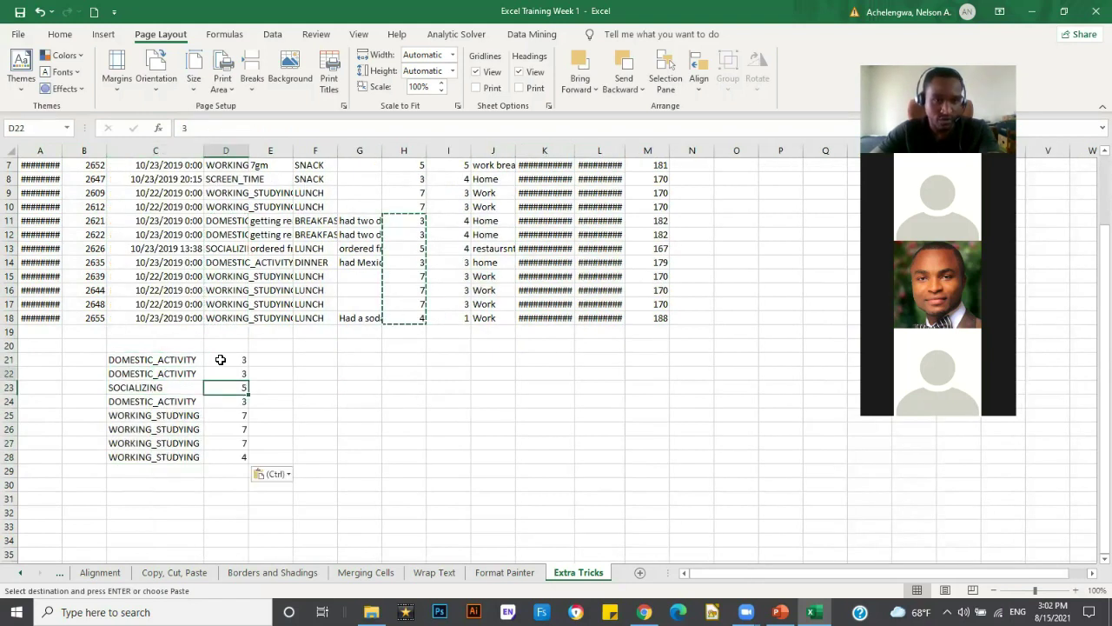
left_click(221, 360)
left_click(218, 455)
left_click_drag(153, 416, 161, 457)
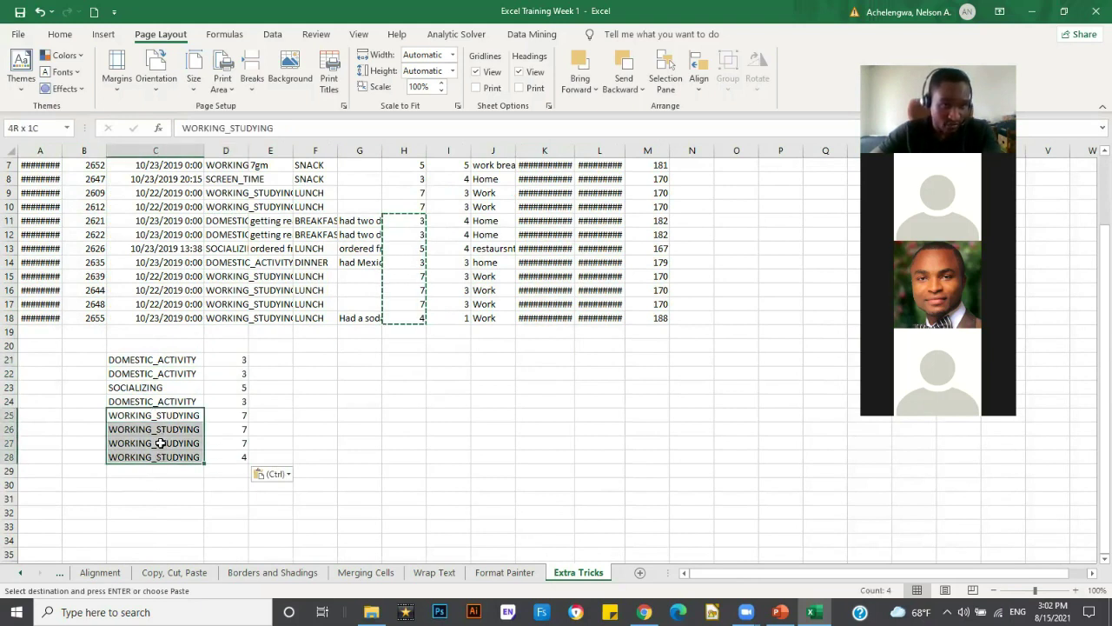
left_click(156, 358)
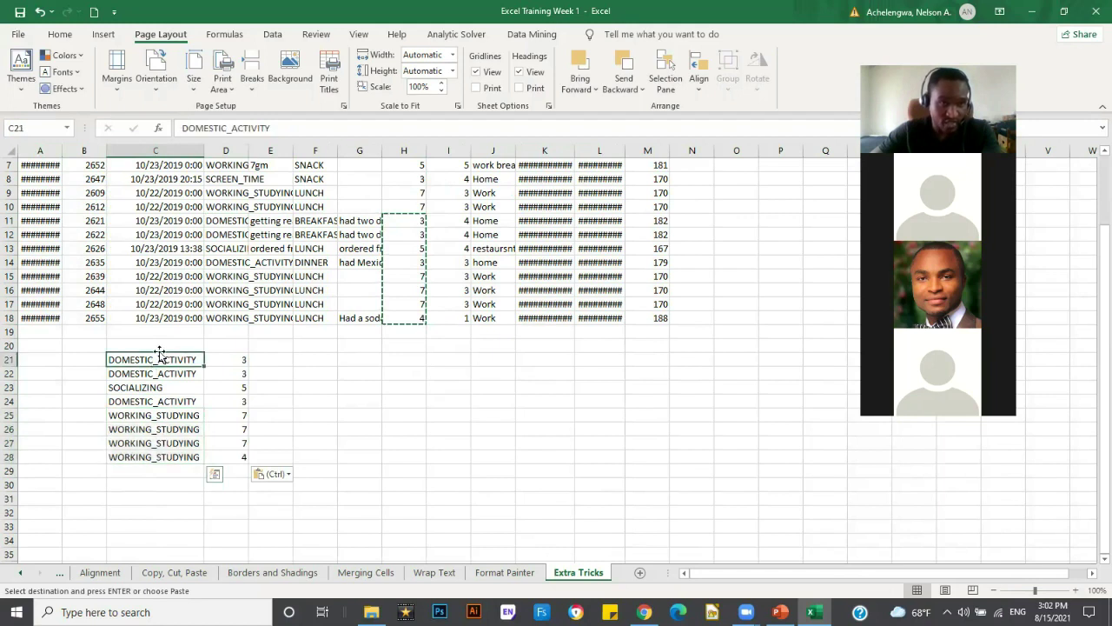
Enter the headers "Category" in C20 and "Value" in D20 above the copied data.
left_click(163, 345)
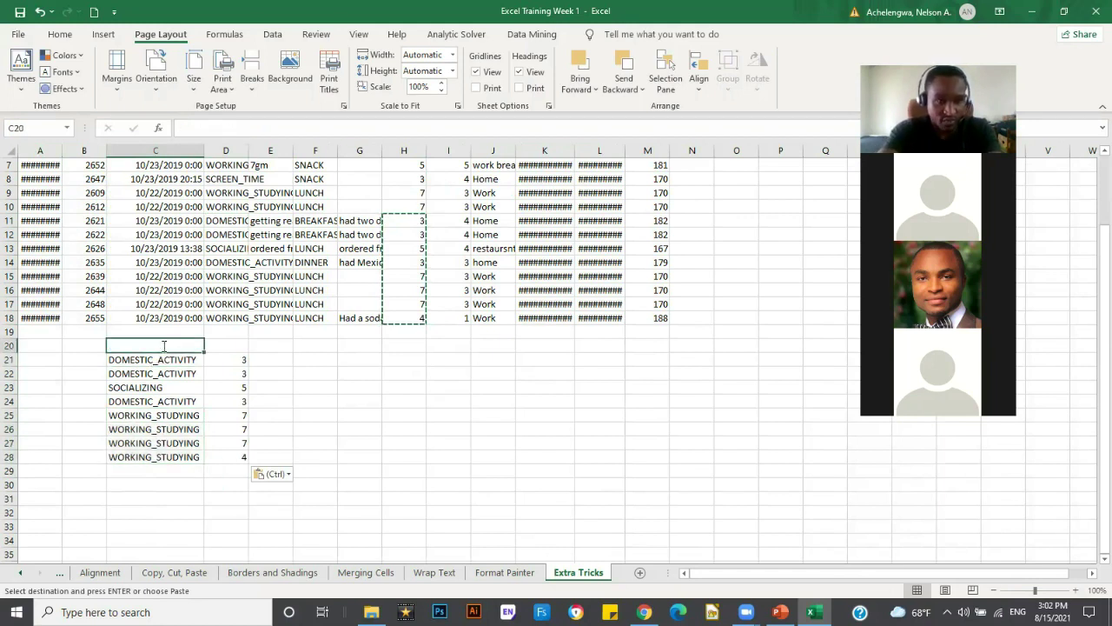
type("Category")
key("Tab")
type("V")
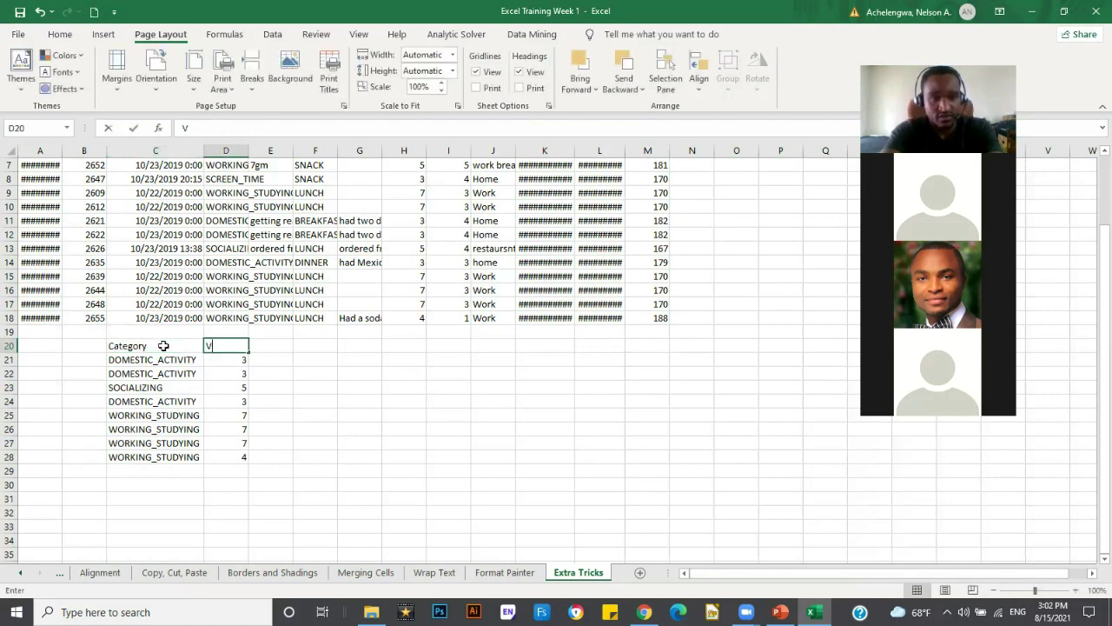
type("alue")
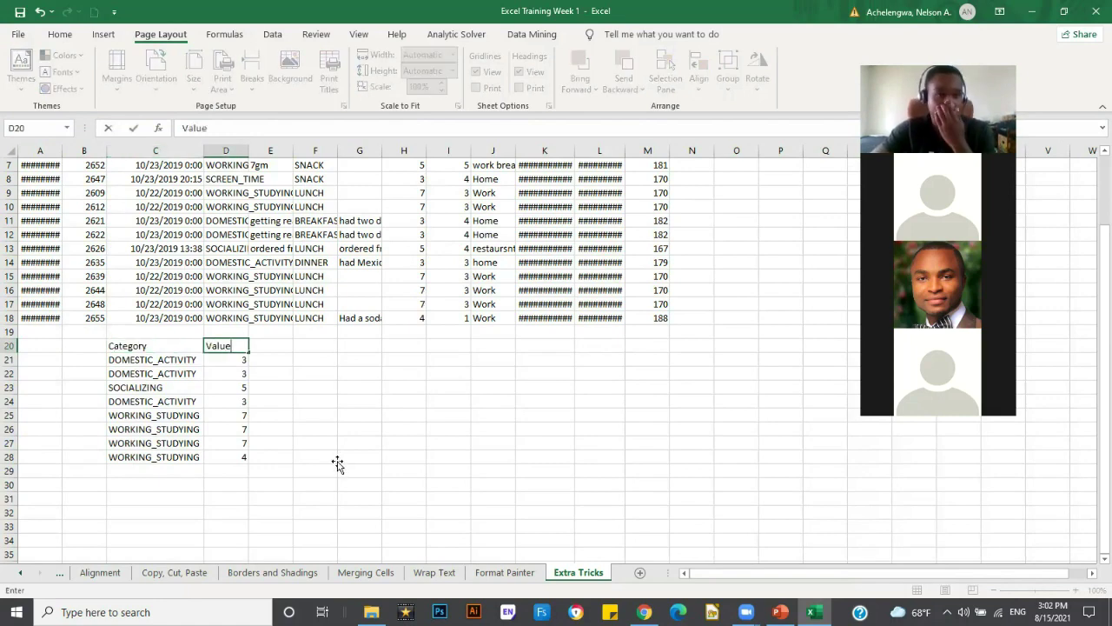
left_click(339, 467)
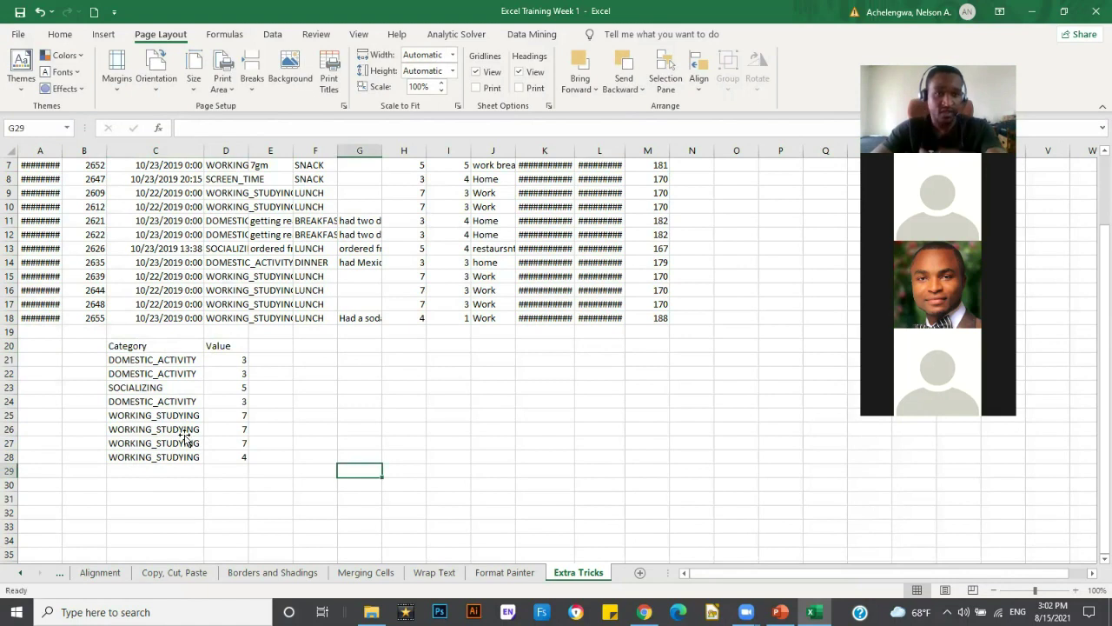
Examine how the repeated categories in C21:C28 are grouped together with their values.
left_click(155, 428)
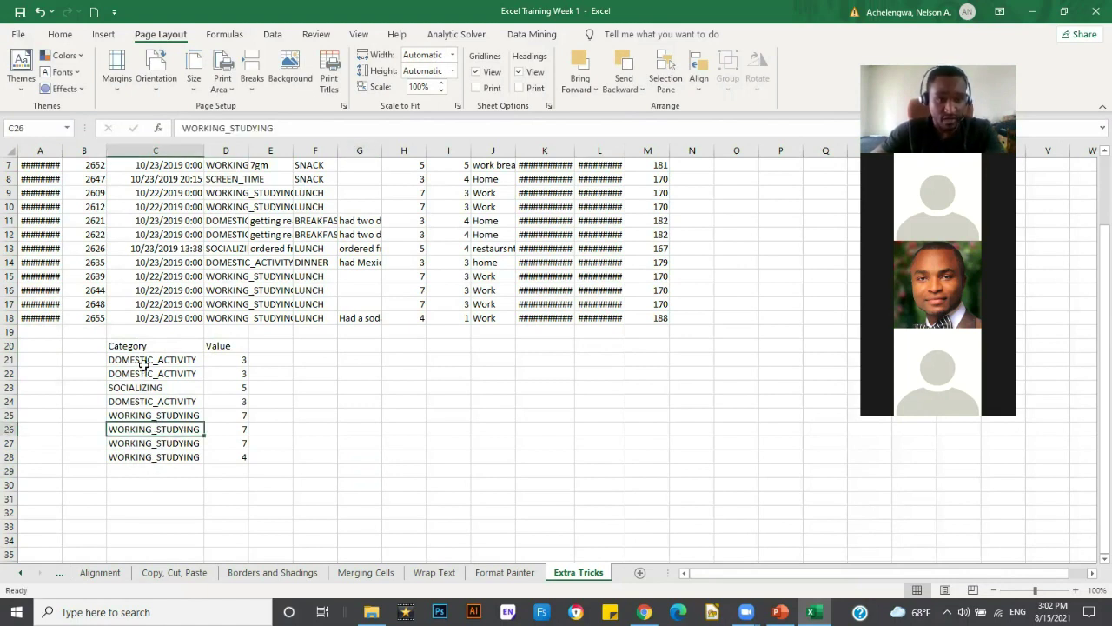
left_click_drag(149, 364, 152, 378)
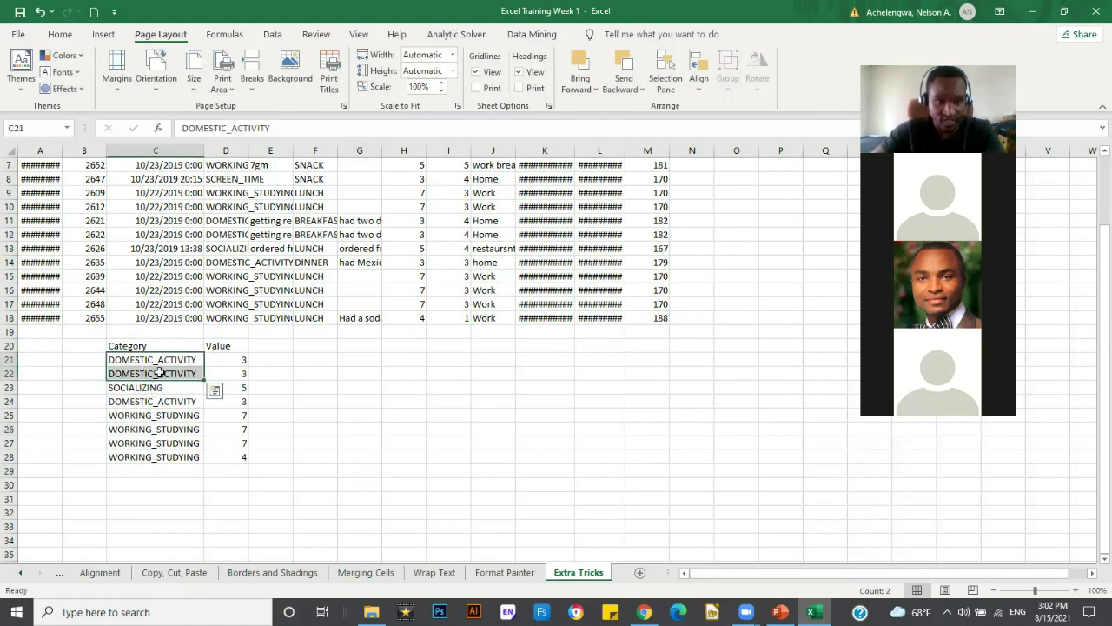
left_click(160, 363)
key("Down")
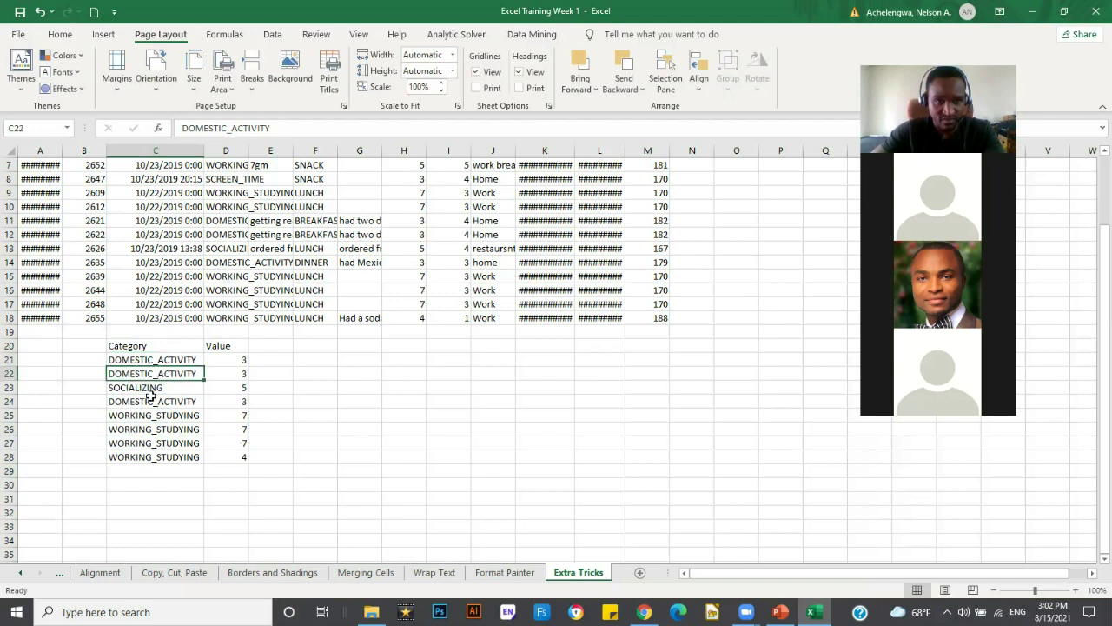
key("Down")
key("Down")
key("ctrl+Down")
left_click(149, 388)
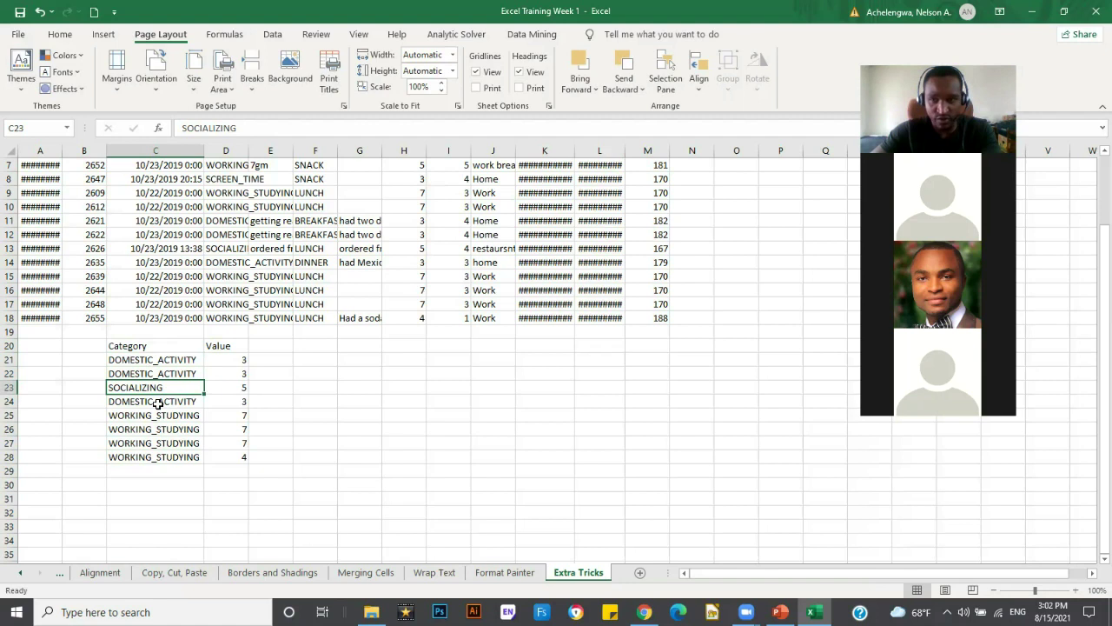
left_click(170, 402)
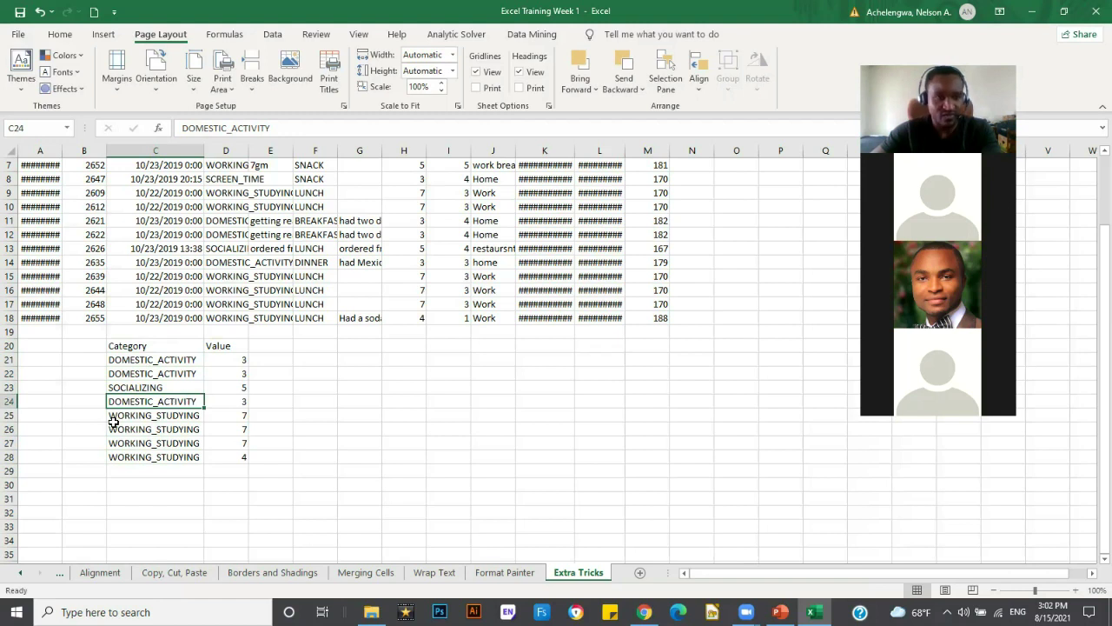
left_click(124, 385)
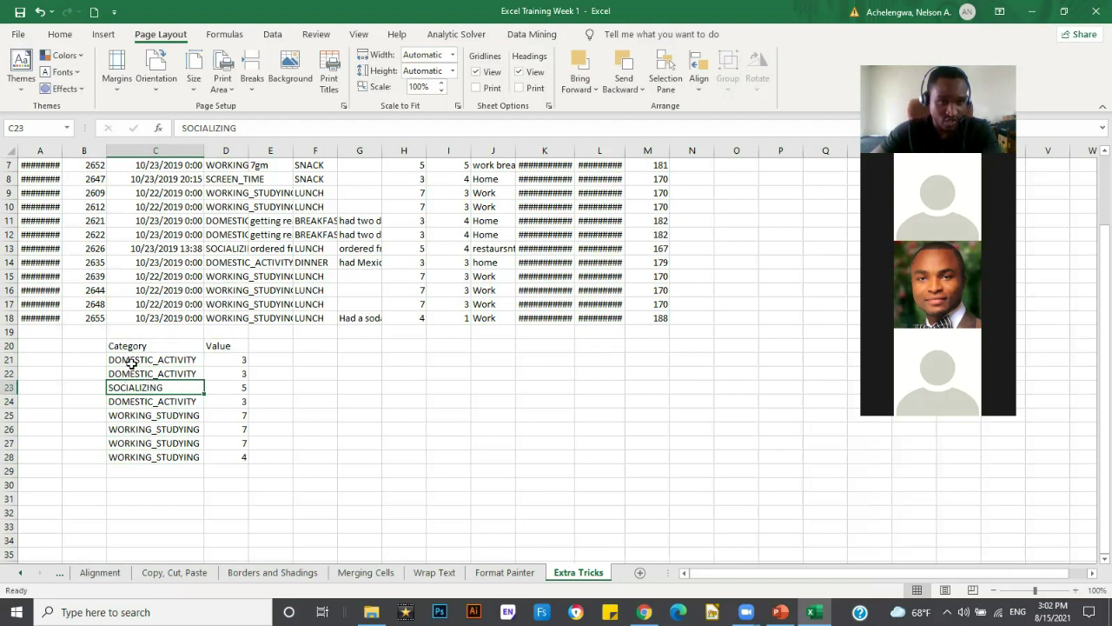
left_click_drag(131, 363, 167, 371)
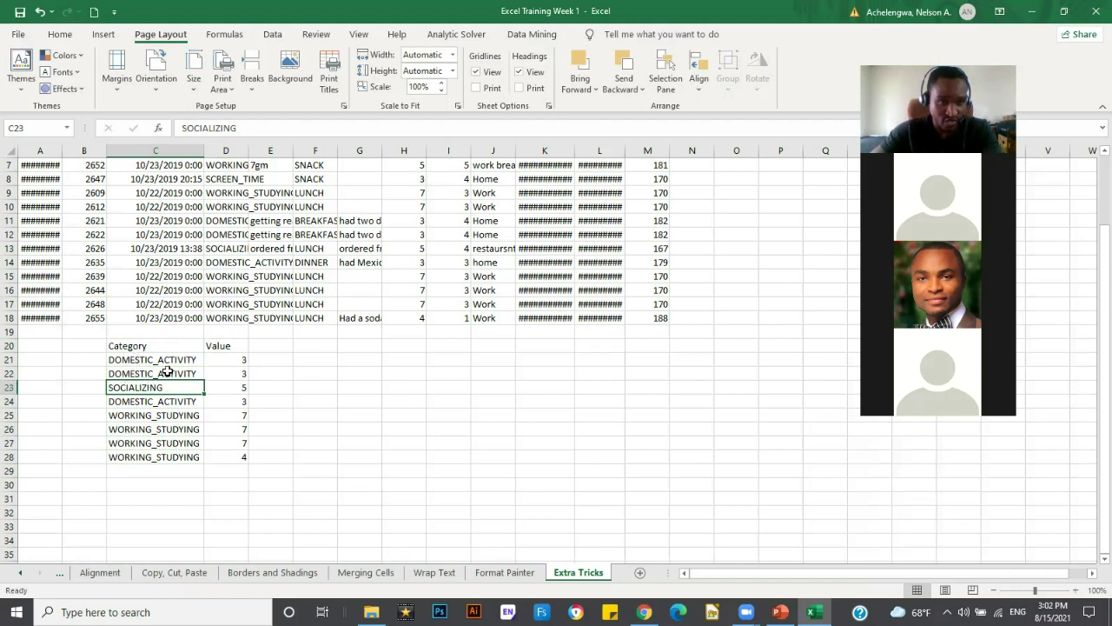
left_click(232, 456, "shift")
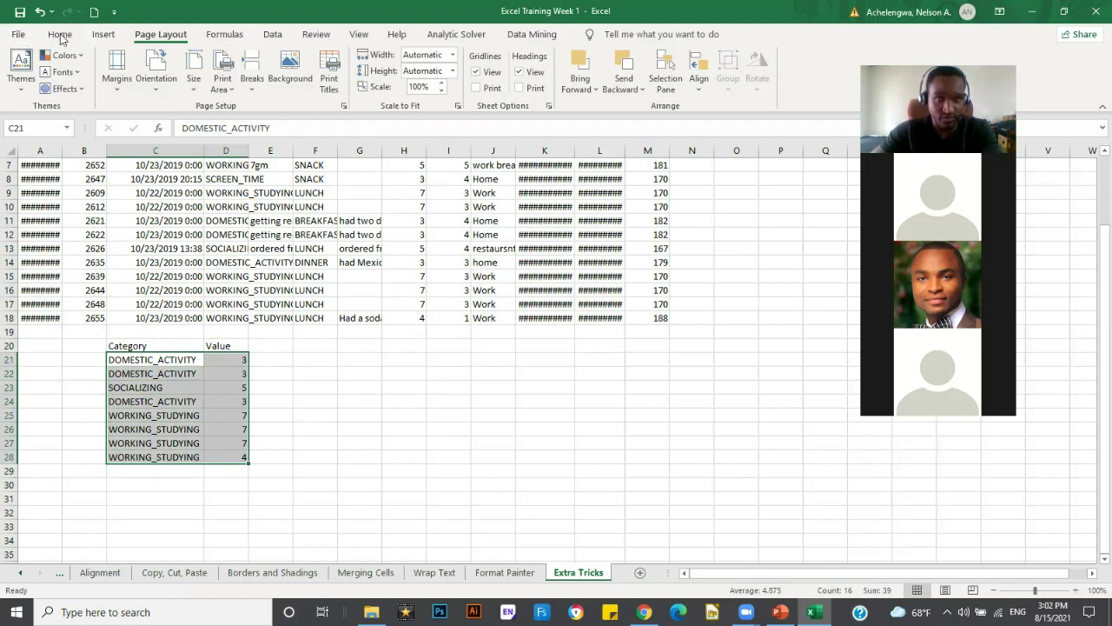
left_click(60, 34)
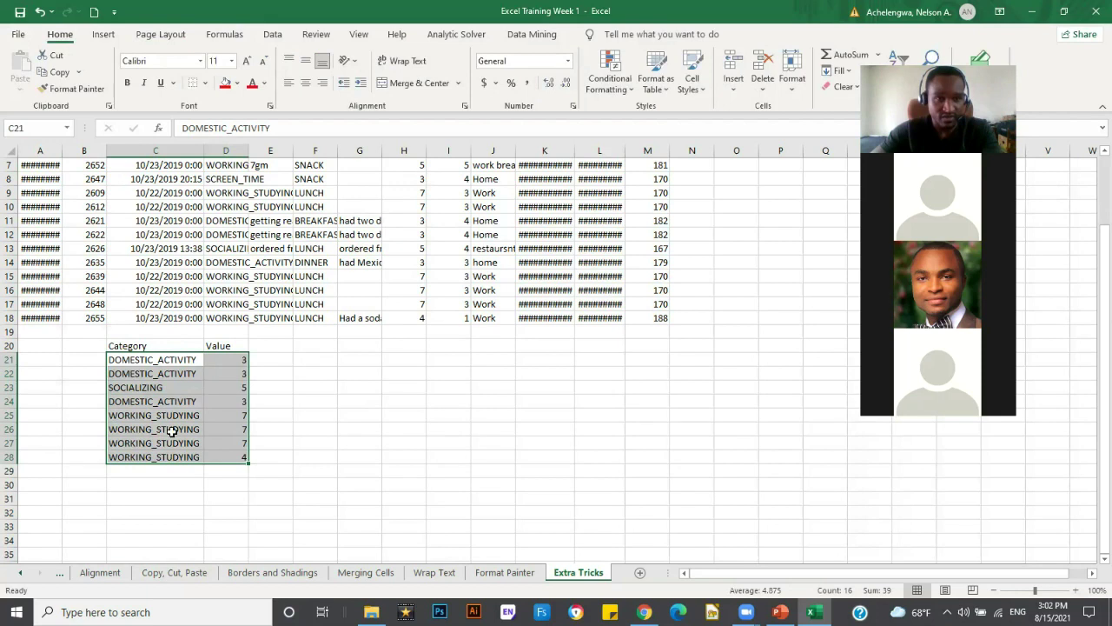
left_click(208, 388)
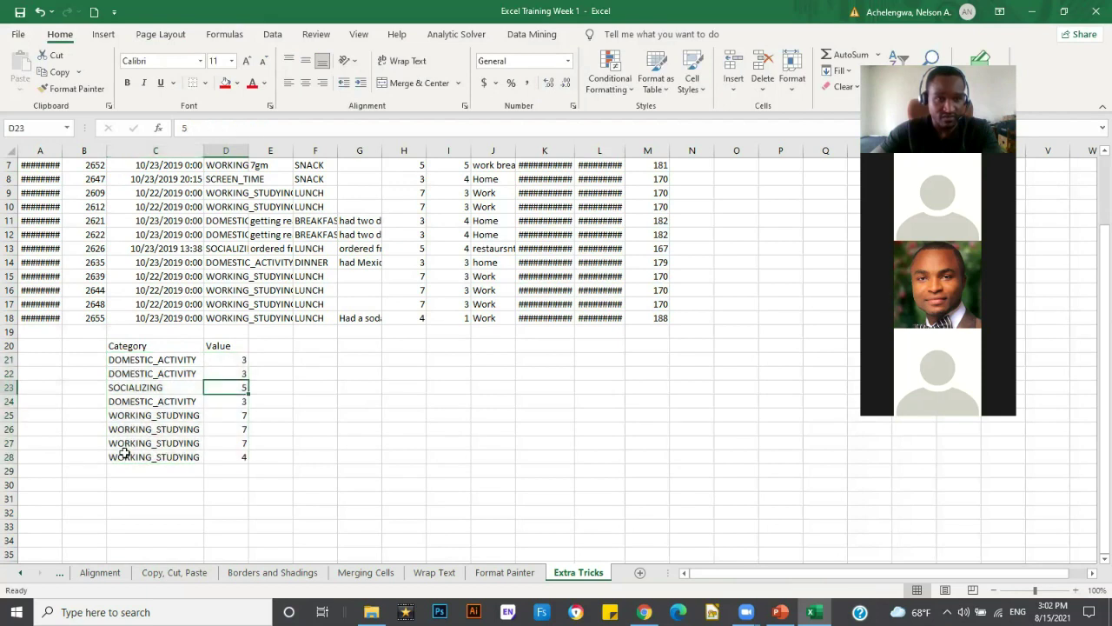
Move the SOCIALIZING entry and its value from C23:D23 to C29:D29, below the other categories.
left_click(125, 387)
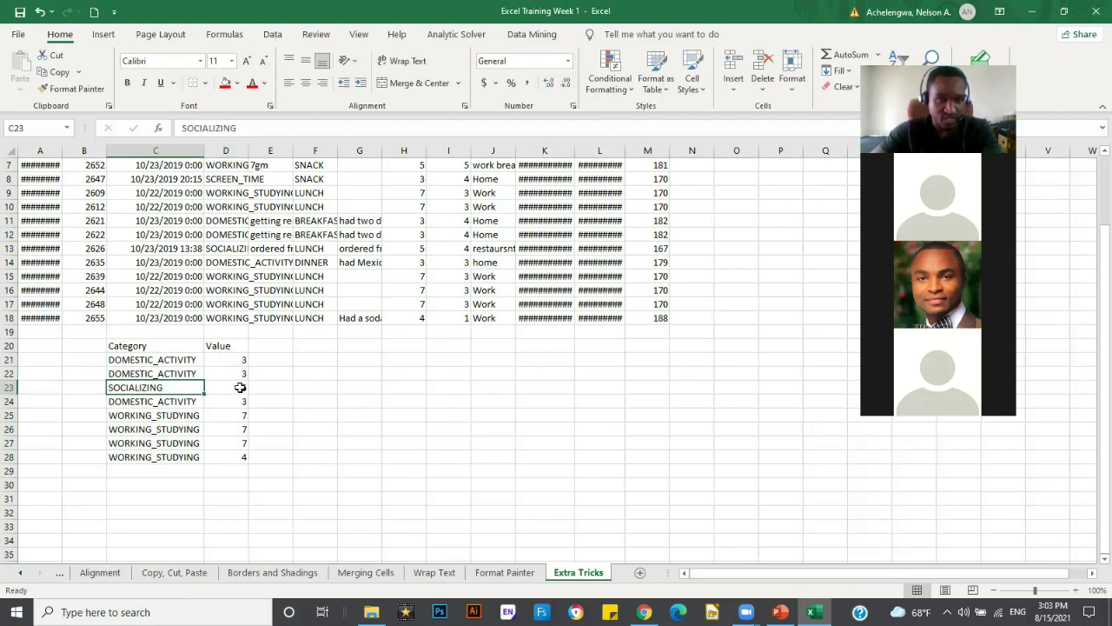
left_click(240, 387, "shift")
key("ctrl+c")
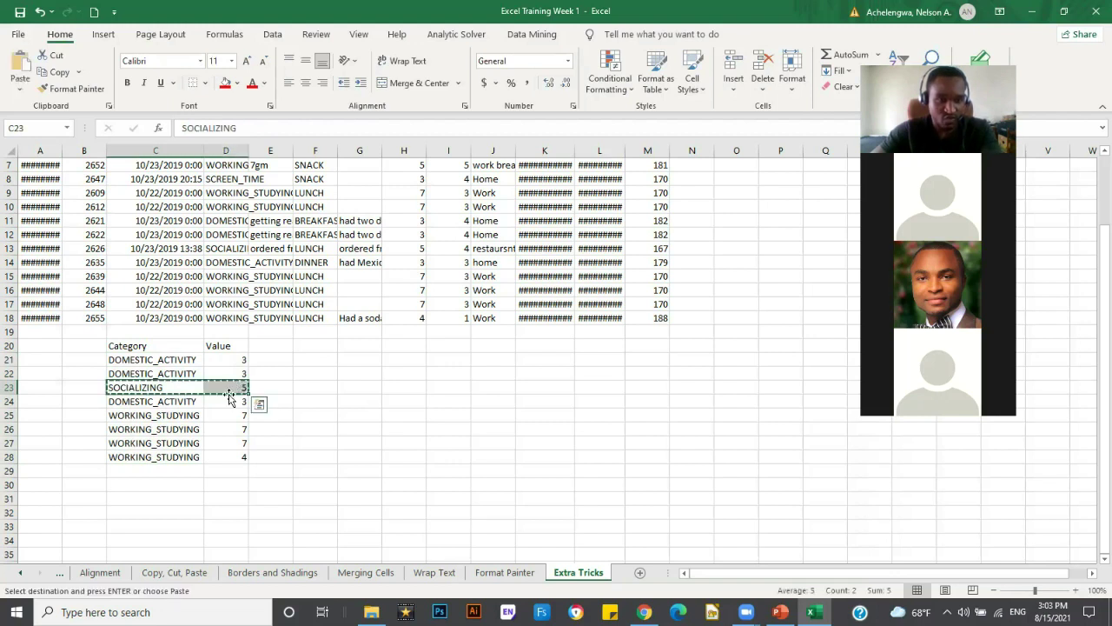
left_click(141, 469)
key("ctrl+v")
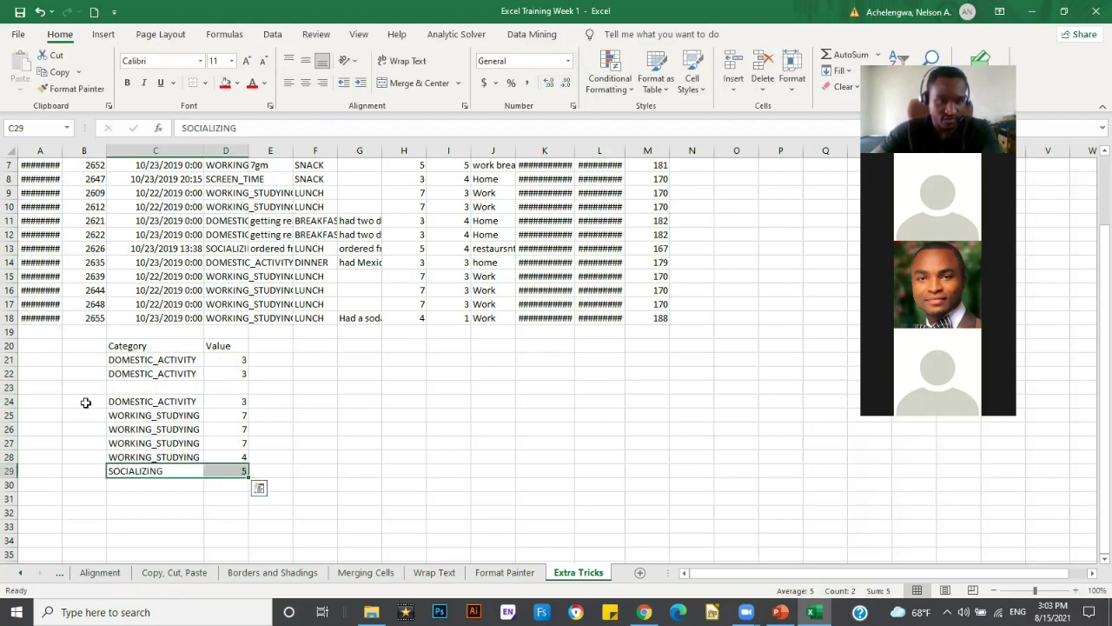
key("Down")
key("Down")
key("Down")
Delete the empty row 23 so that the DOMESTIC_ACTIVITY entries are adjacent.
left_click(9, 387)
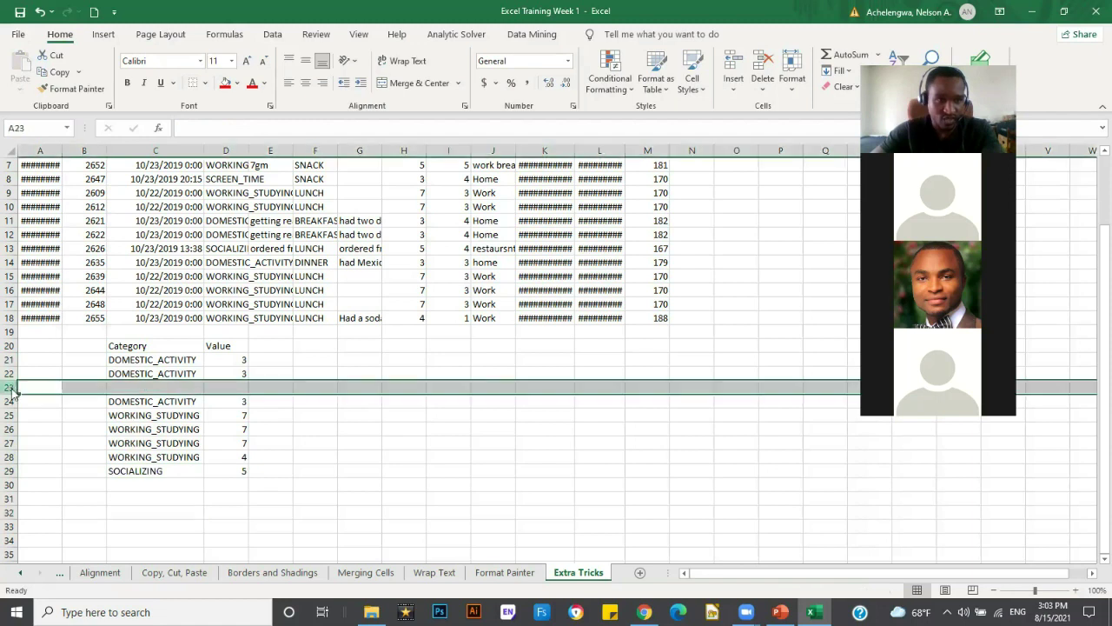
right_click(9, 388)
left_click(52, 275)
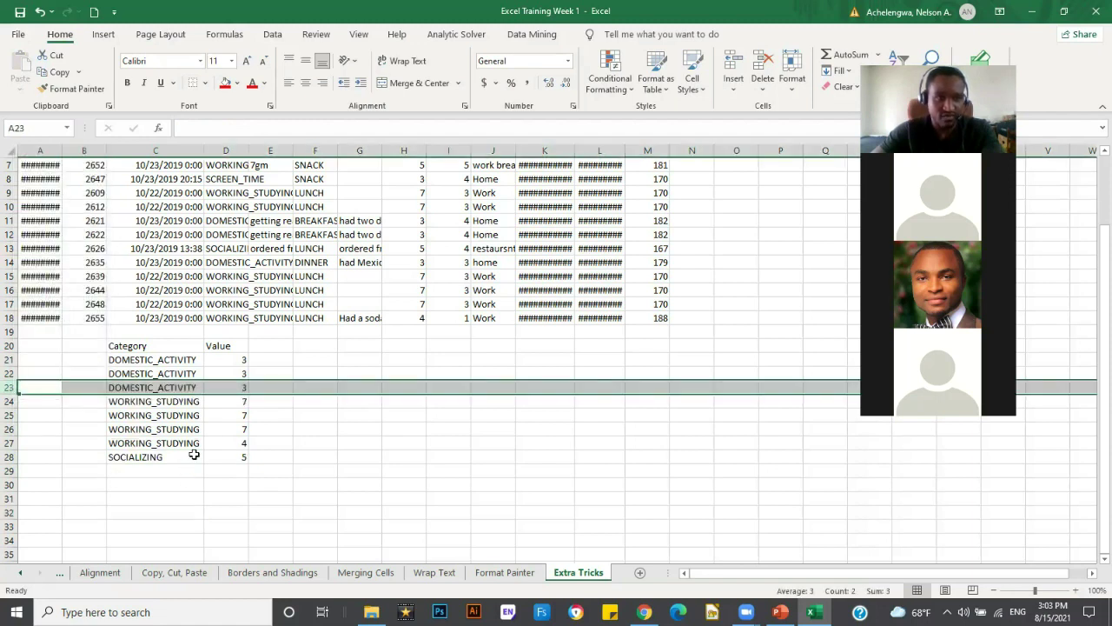
left_click(169, 460)
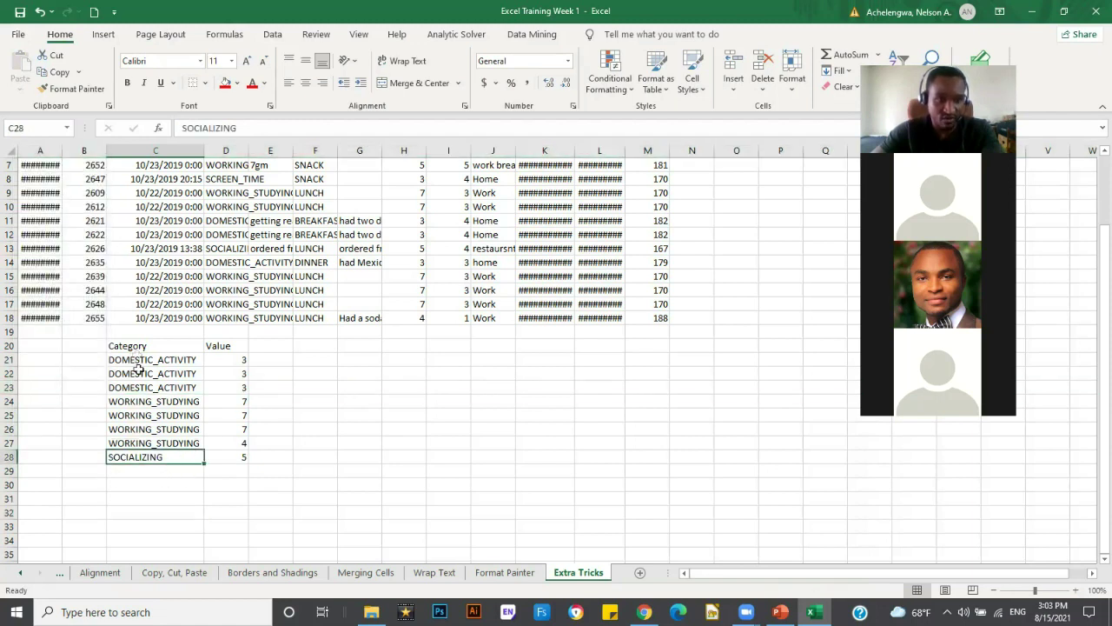
Examine the category and value rows in C21:D28, especially the repeated DOMESTIC_ACTIVITY entries in C21:C23.
left_click_drag(132, 359, 229, 458)
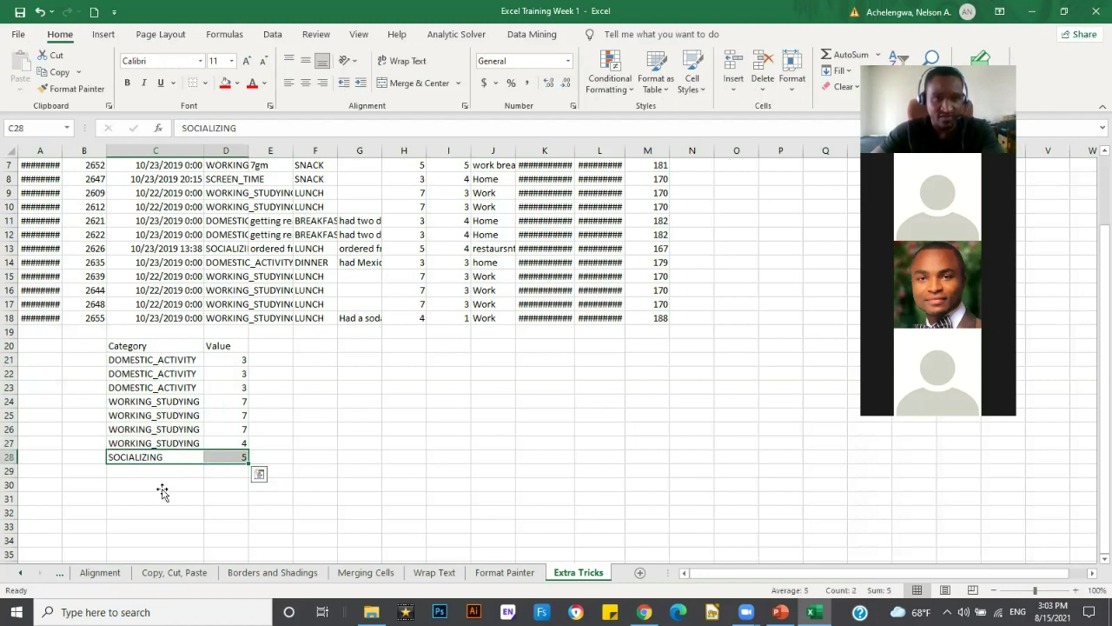
left_click(161, 487)
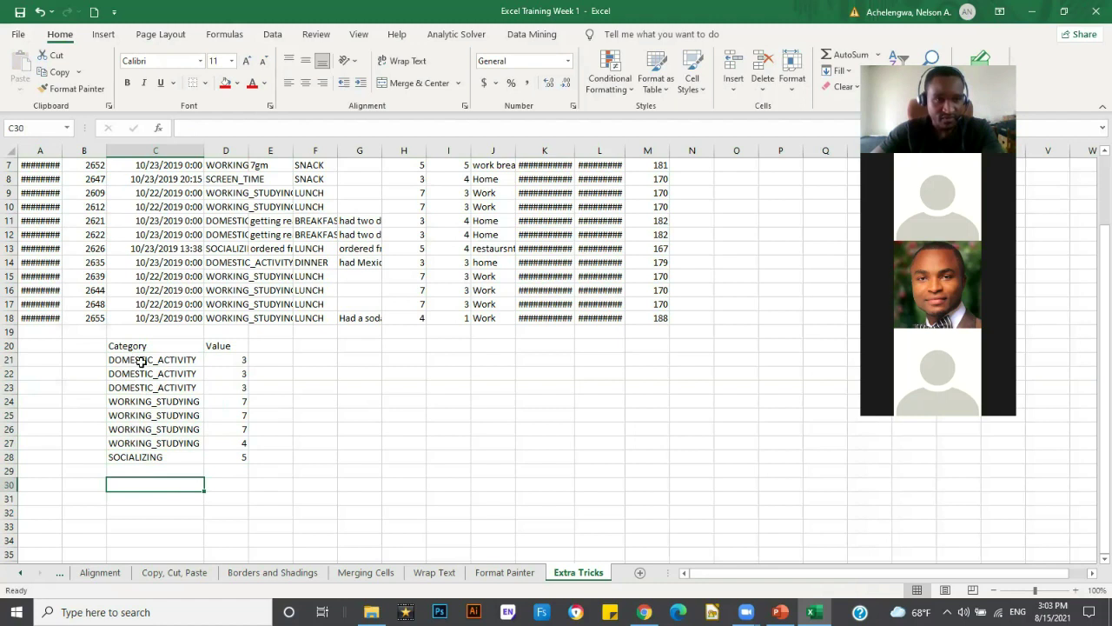
left_click_drag(163, 359, 170, 389)
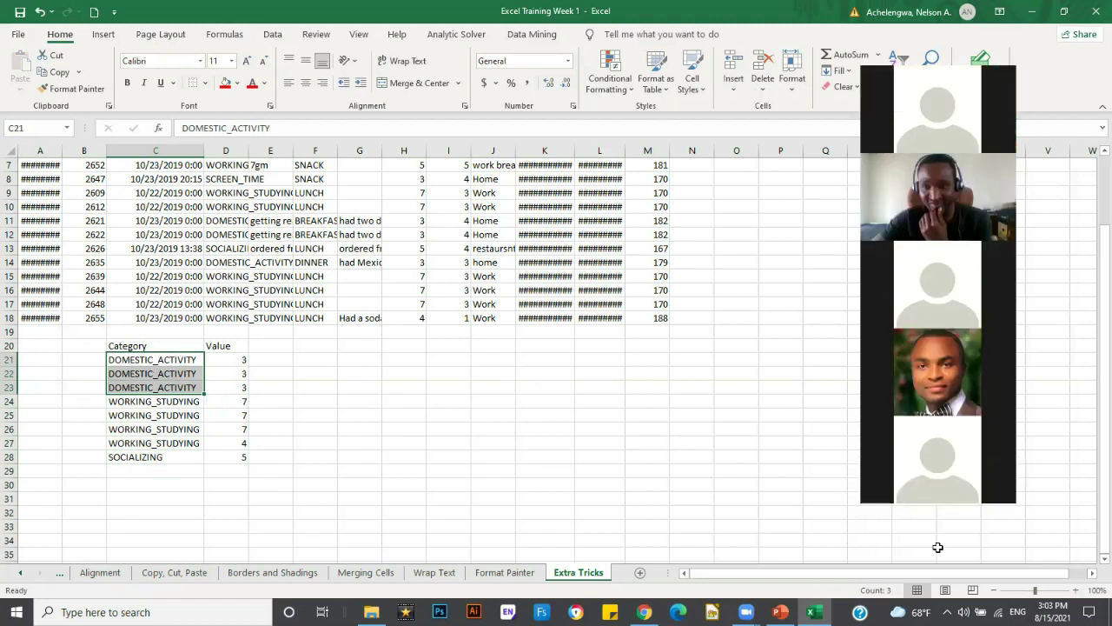
left_click(170, 410)
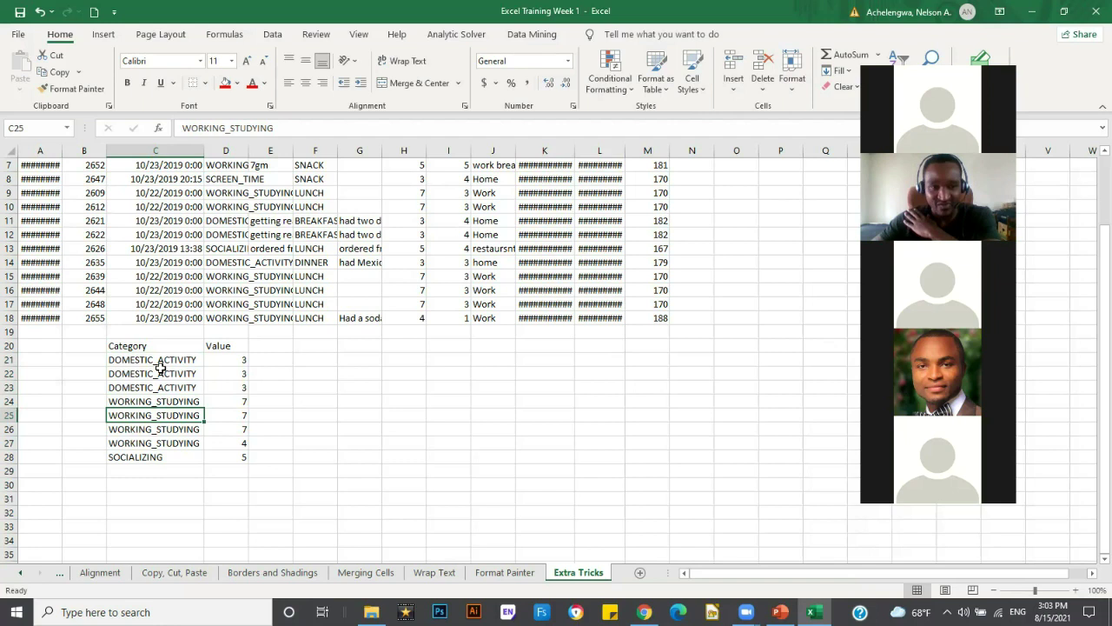
Review the merge options available for the DOMESTIC_ACTIVITY cells C21:C23 without applying one.
left_click_drag(157, 361, 160, 388)
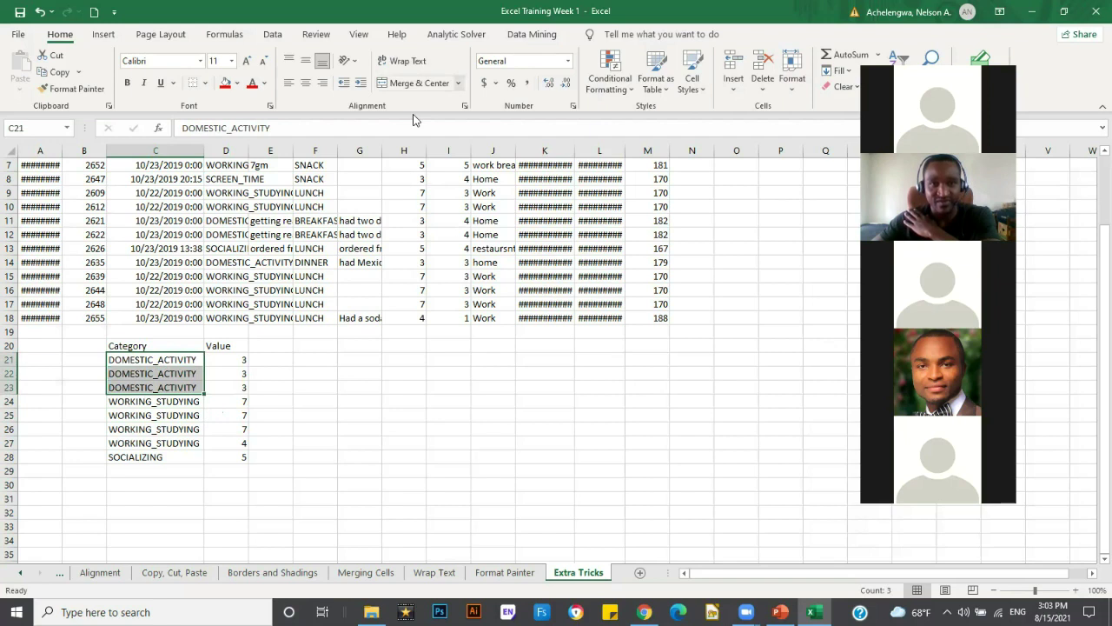
left_click(458, 84)
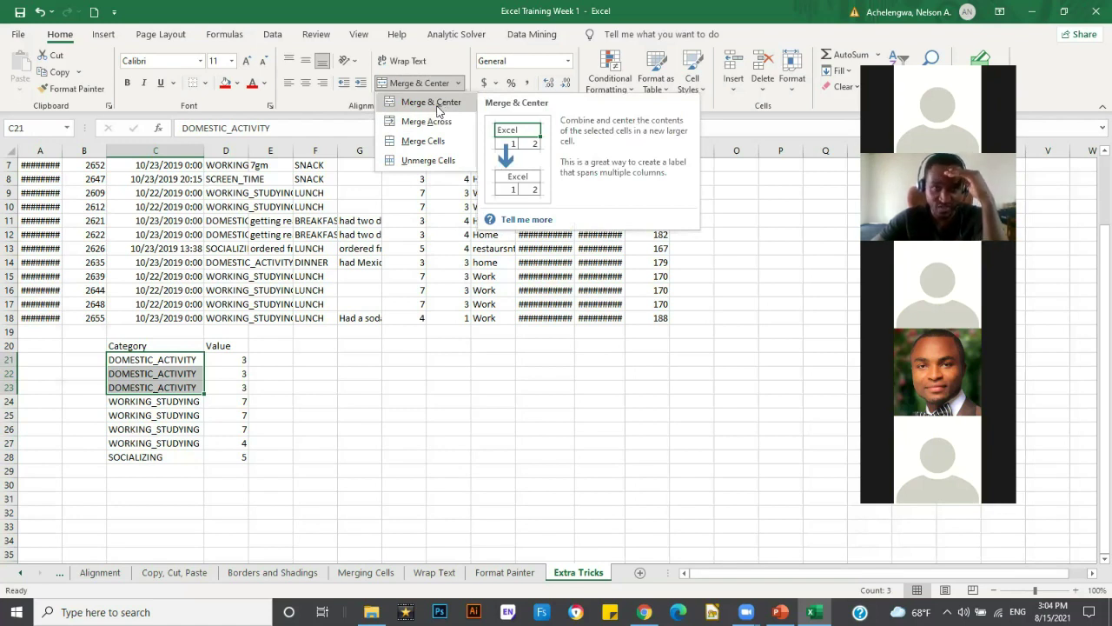
left_click(344, 352)
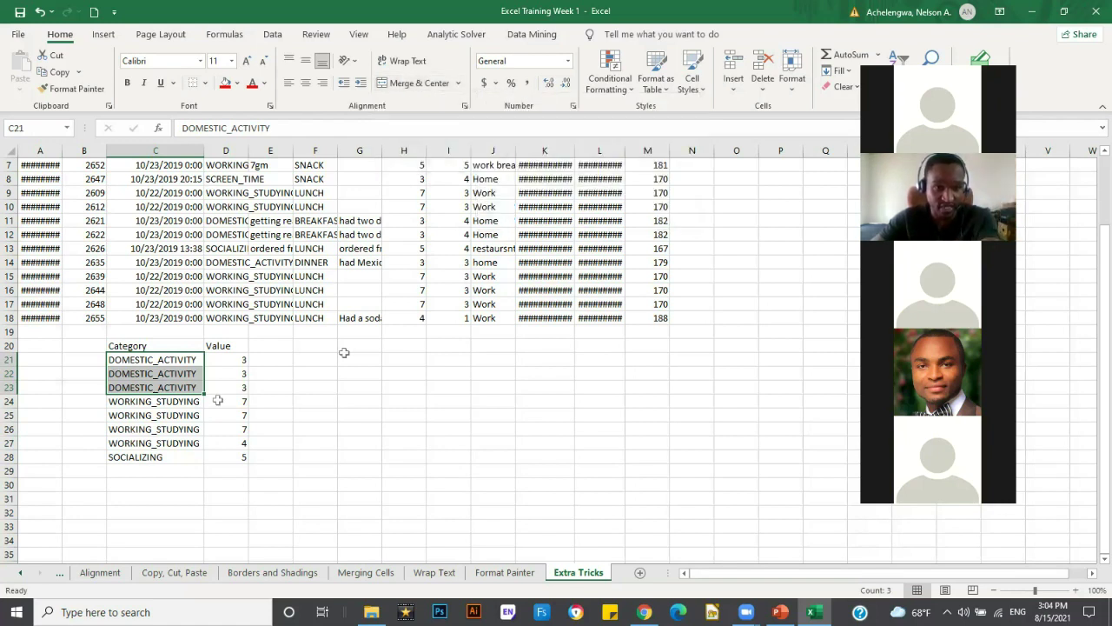
left_click(315, 401)
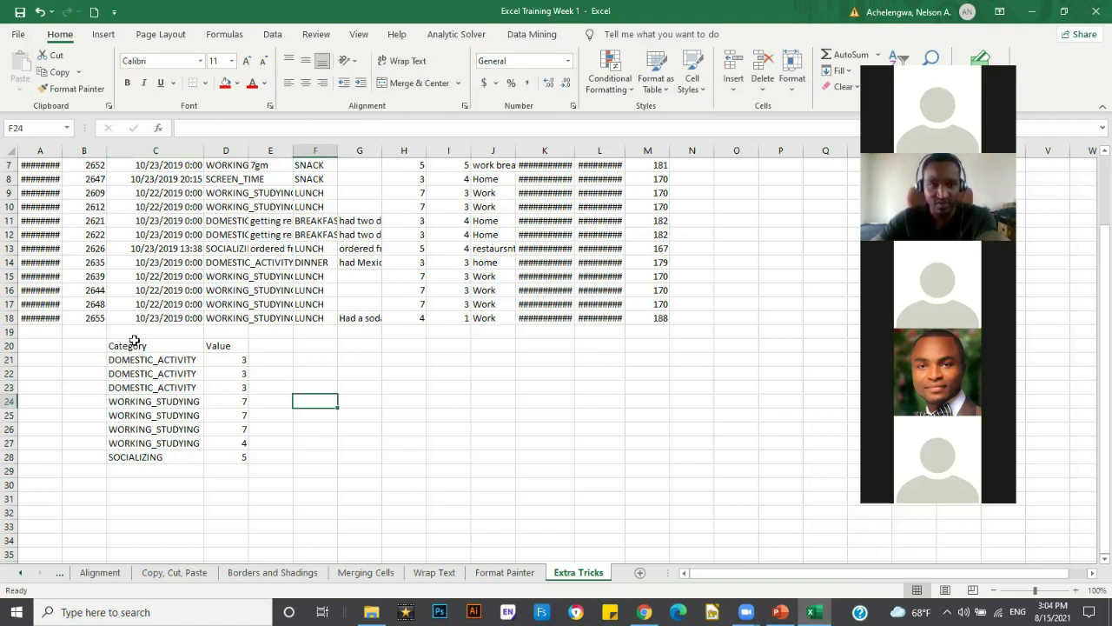
Examine the three DOMESTIC_ACTIVITY entries together with their values in C21:D23.
left_click_drag(153, 360, 190, 379)
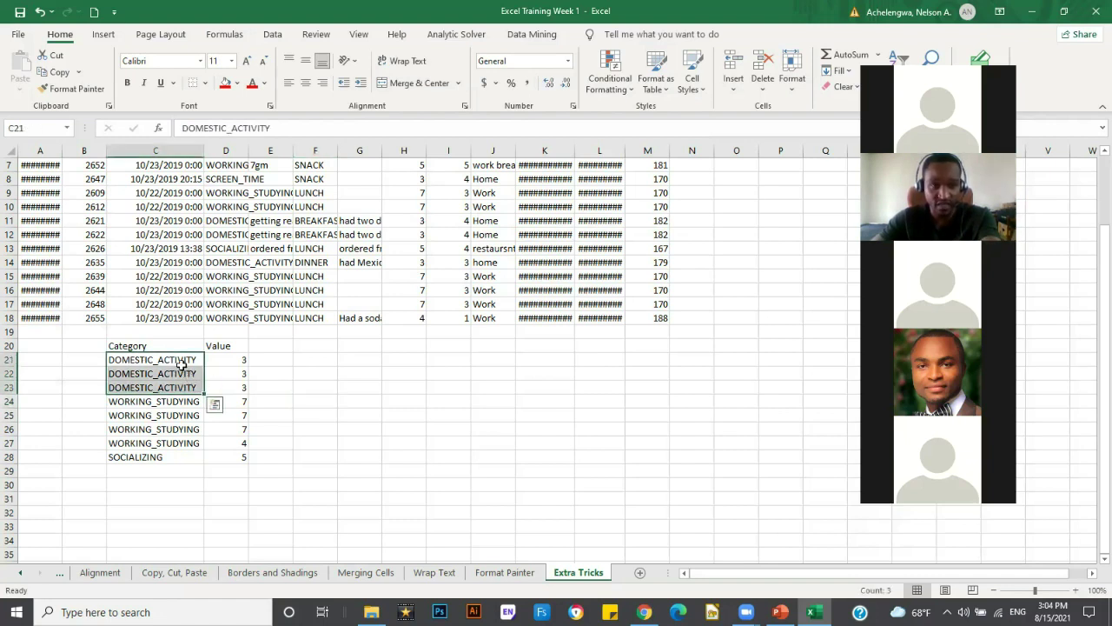
left_click(236, 388, "shift")
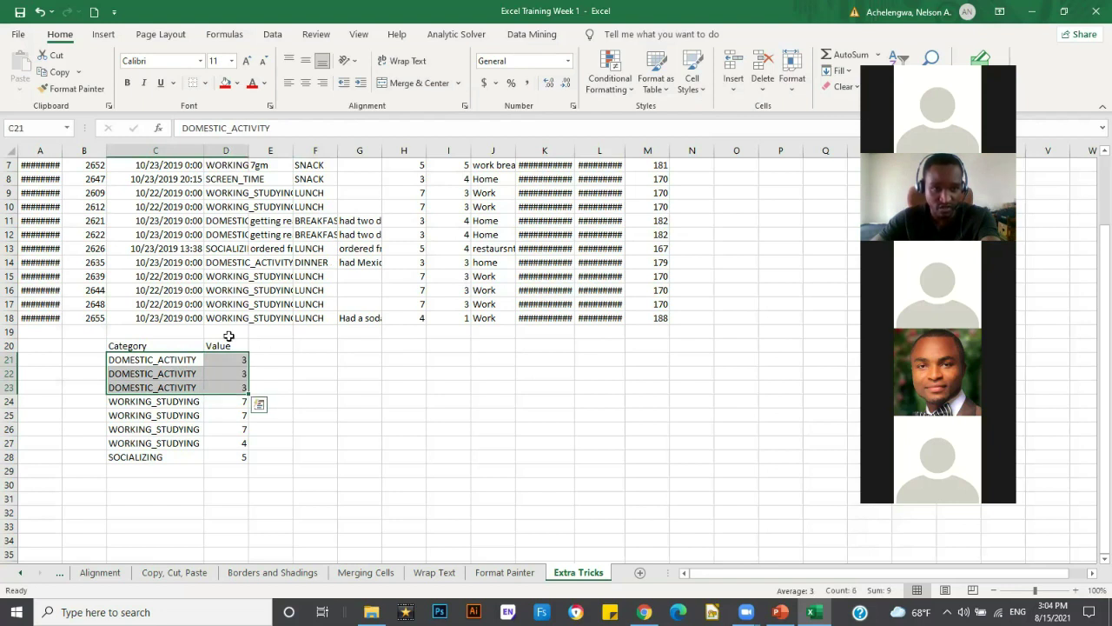
left_click(165, 371)
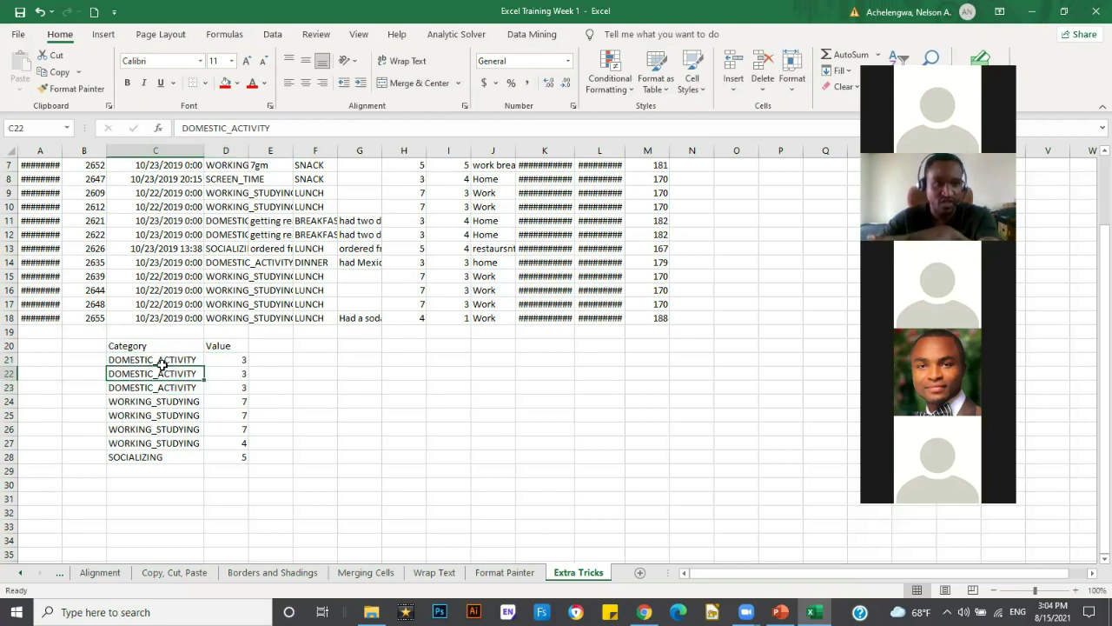
Merge and center the three DOMESTIC_ACTIVITY cells C21:C23 into one cell, keeping only the first entry.
left_click_drag(165, 360, 179, 383)
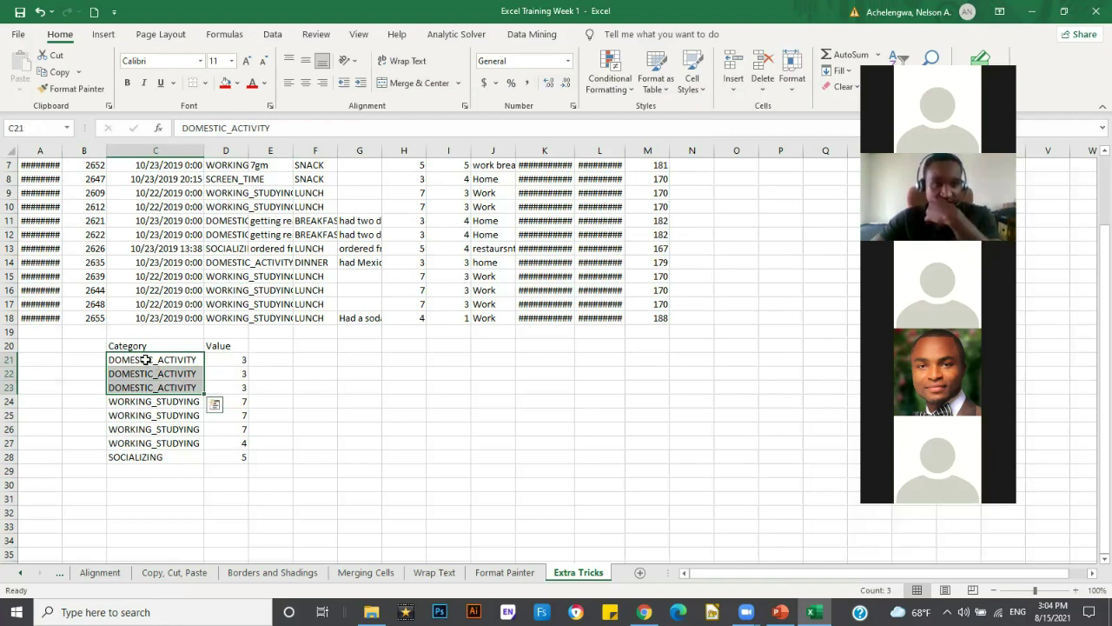
left_click(149, 361)
key("shift+Down")
key("shift+Down")
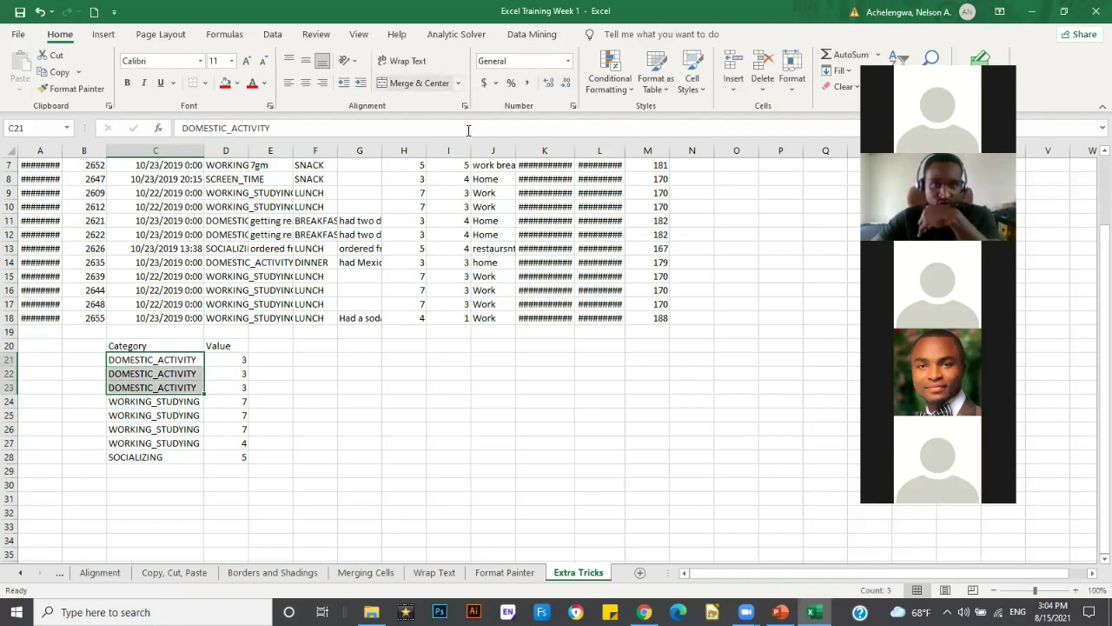
left_click(458, 83)
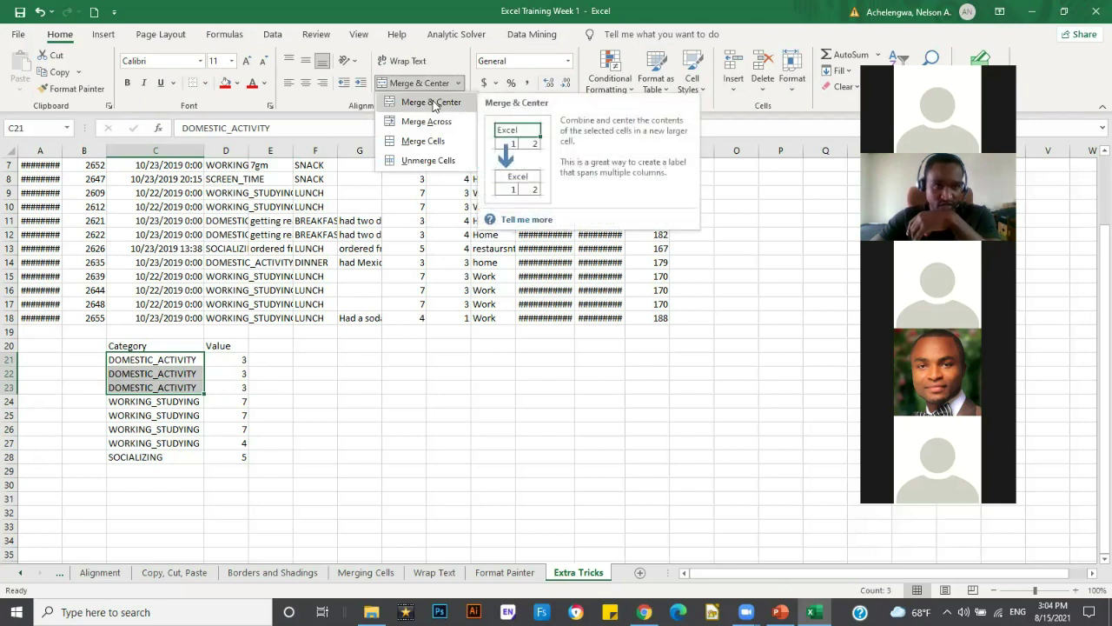
left_click(431, 102)
left_click(530, 344)
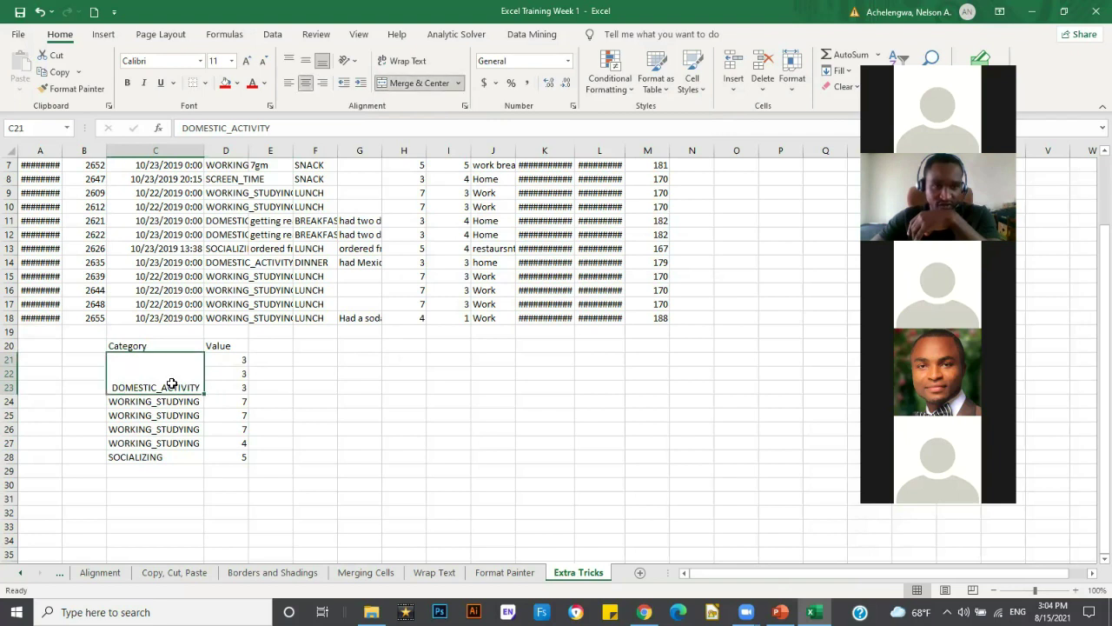
Merge and center the four WORKING_STUDYING cells C24:C27 into one cell, keeping only the first entry.
left_click_drag(153, 402, 169, 442)
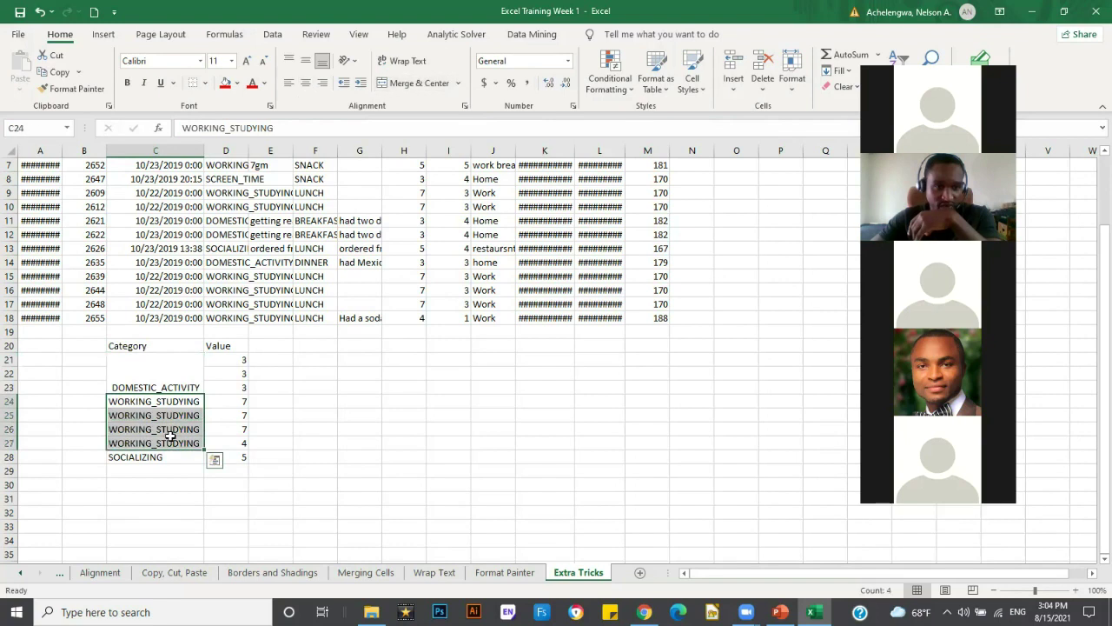
left_click(419, 83)
key("Return")
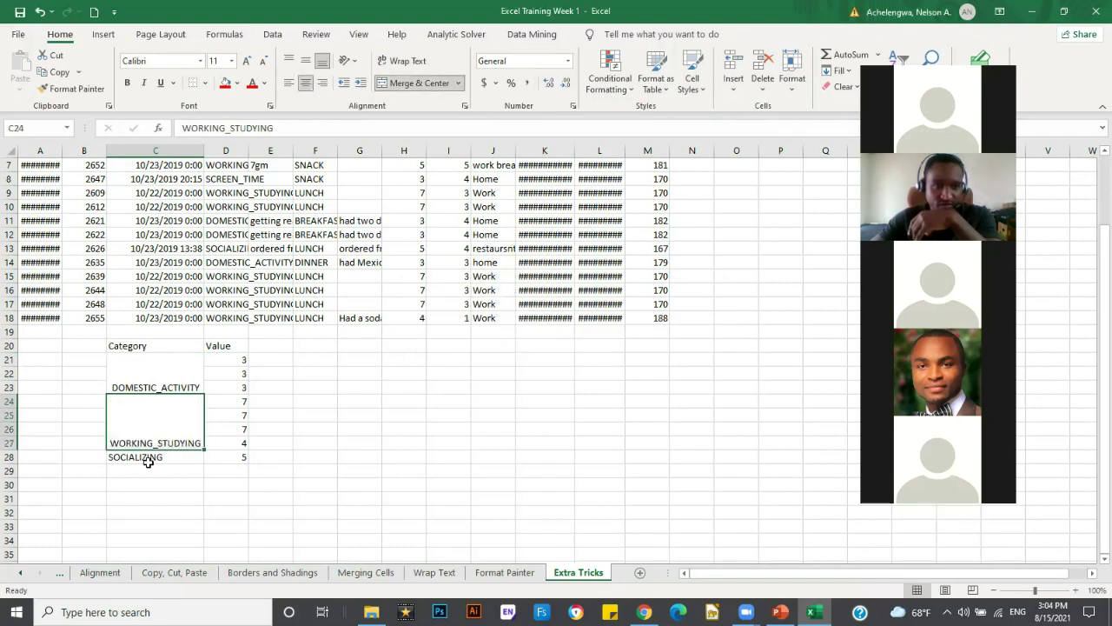
left_click(151, 460)
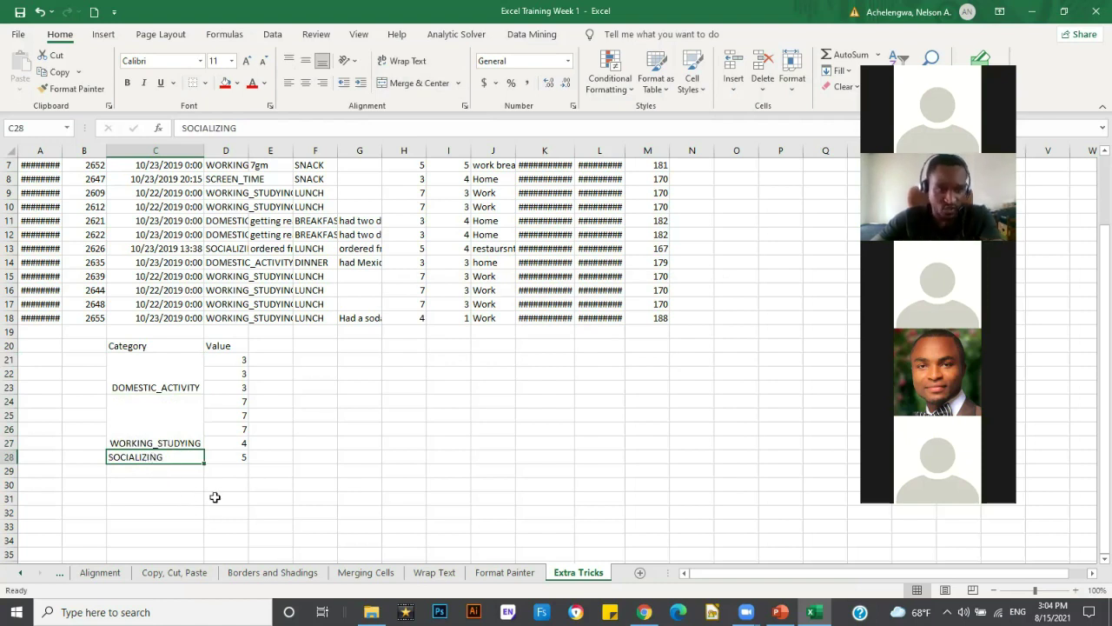
left_click(256, 473)
Middle-align the merged DOMESTIC_ACTIVITY and WORKING_STUDYING cells in C21:C27 vertically.
left_click_drag(192, 457, 168, 367)
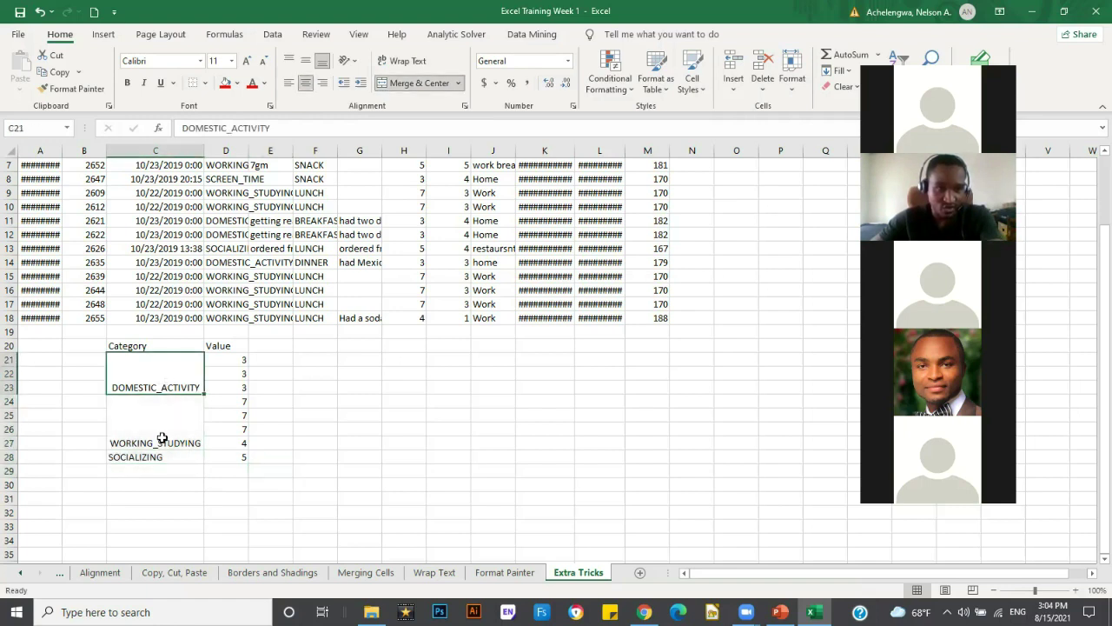
left_click_drag(161, 438, 158, 403)
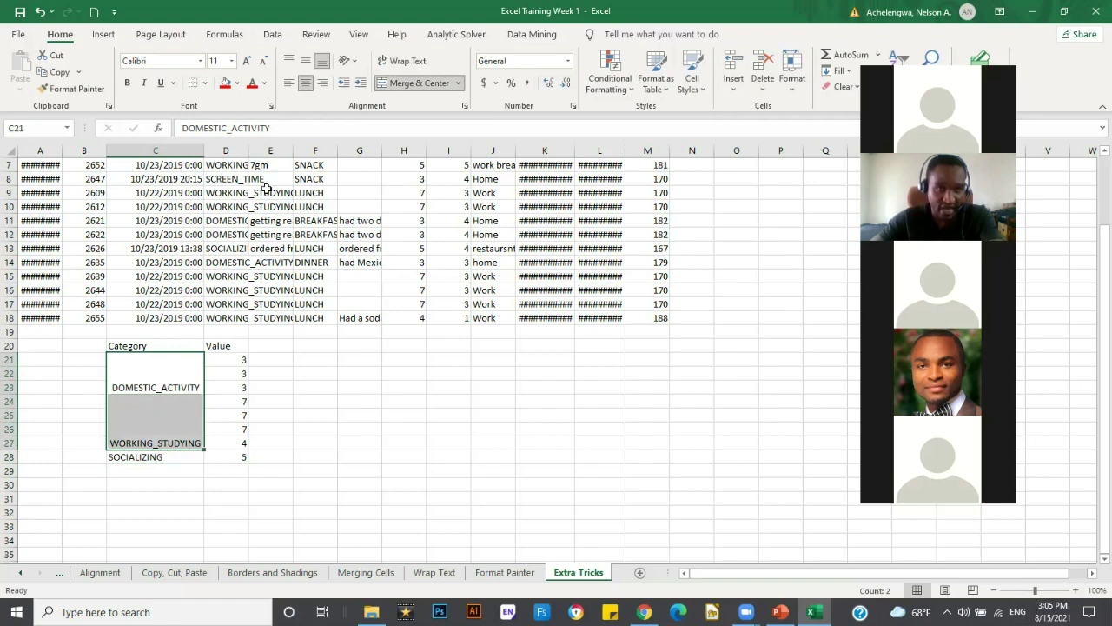
left_click(305, 63)
left_click(339, 416)
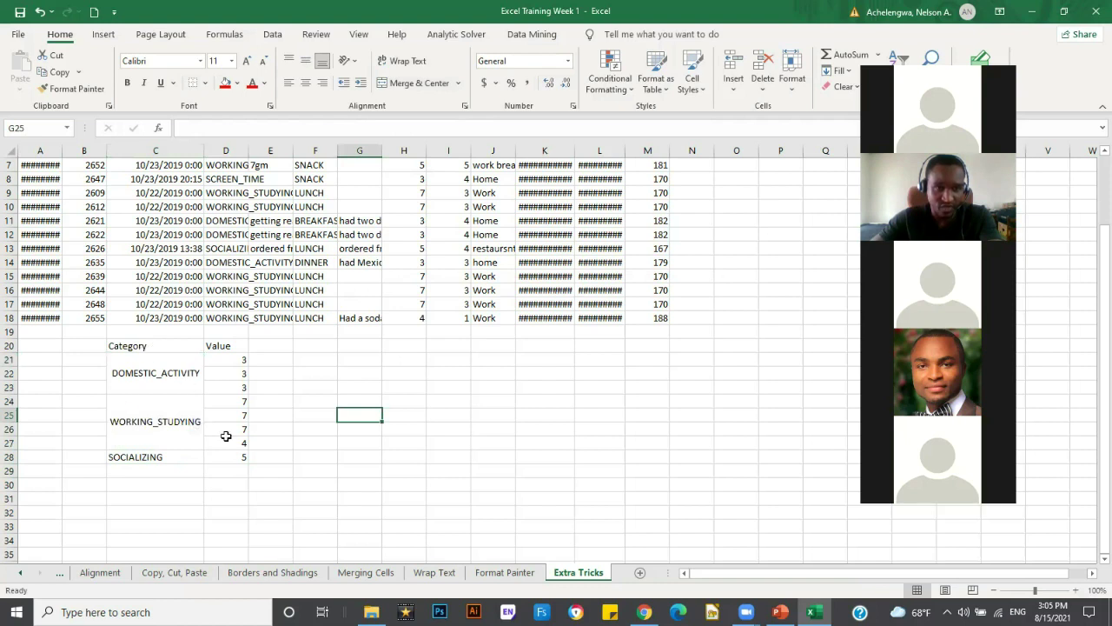
Select the whole category and value table C20:D28 to review its grouped layout.
left_click_drag(127, 346, 226, 454)
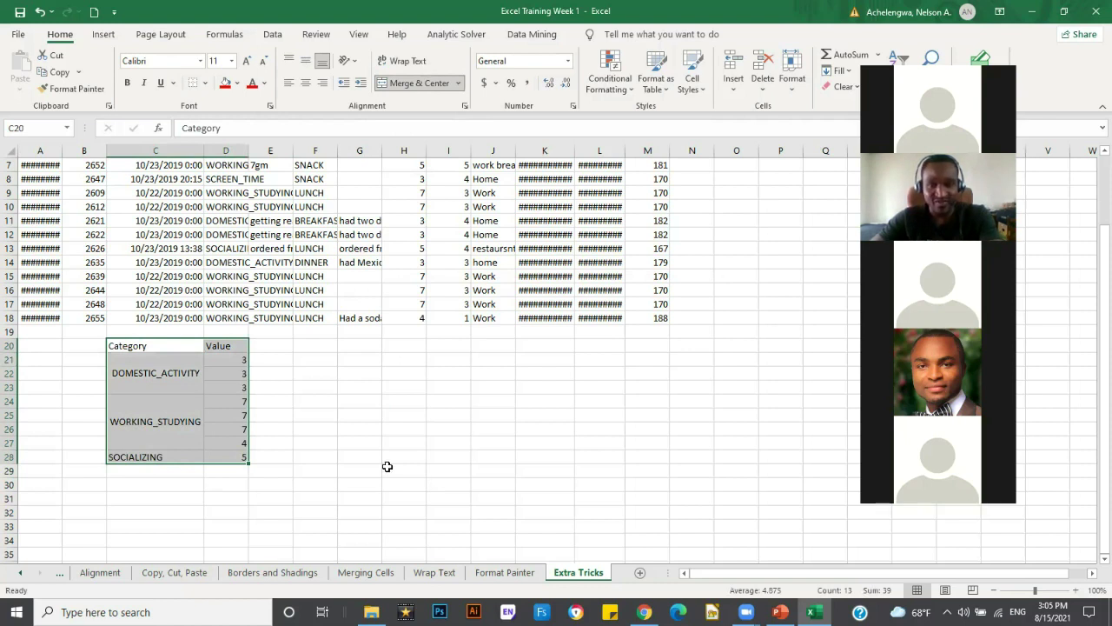
left_click(165, 346)
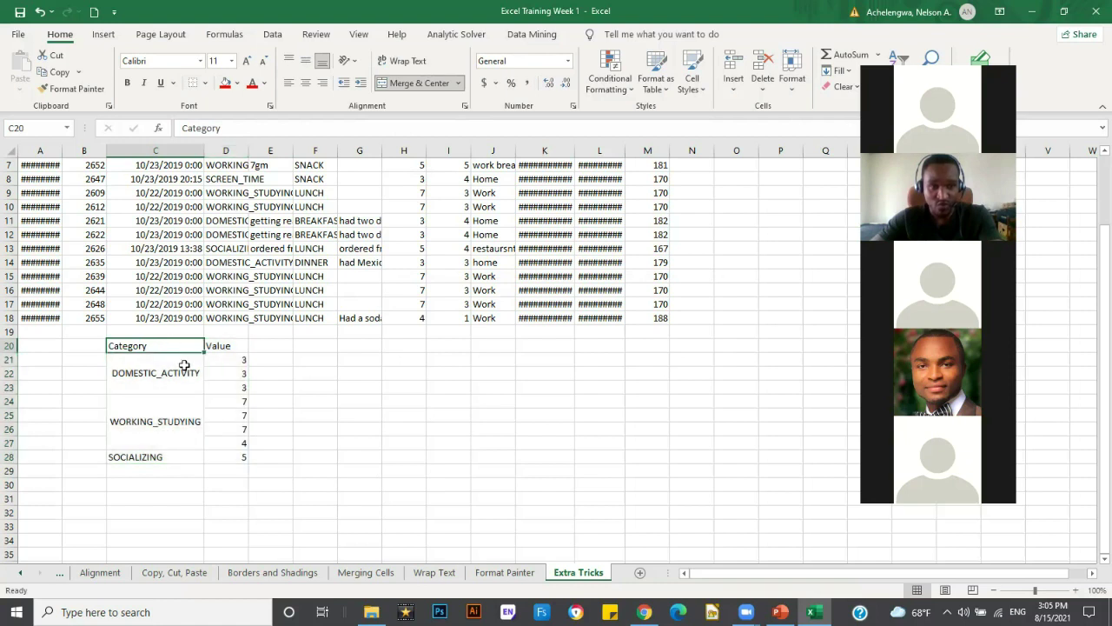
left_click(224, 457, "shift")
left_click_drag(224, 458, 224, 459)
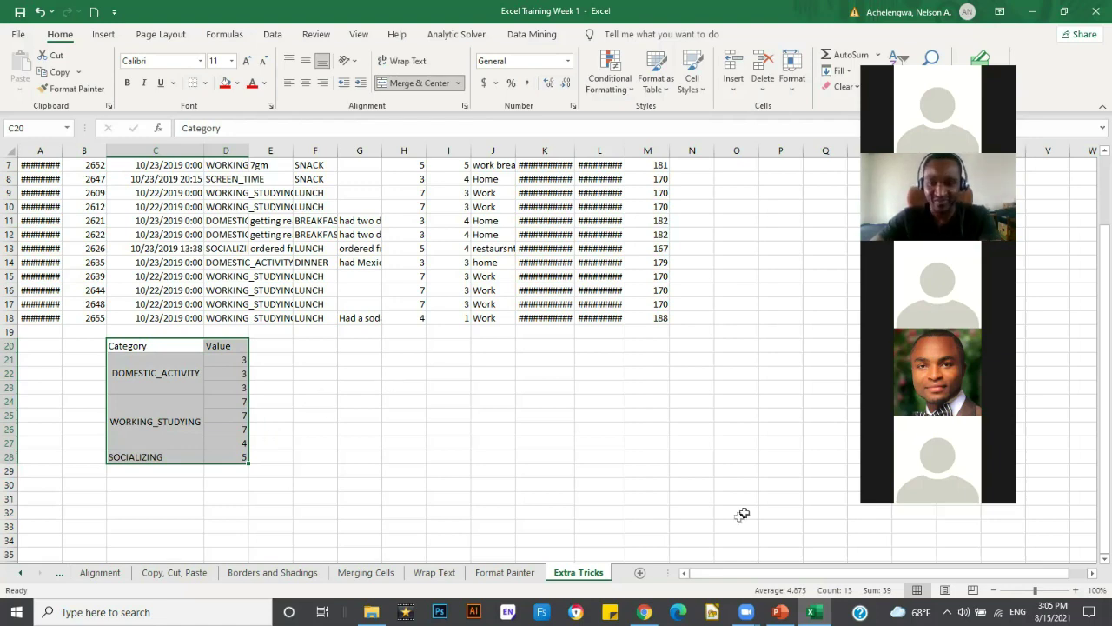
Switch to the Microsoft Excel Lesson 1 presentation in PowerPoint.
left_click(780, 611)
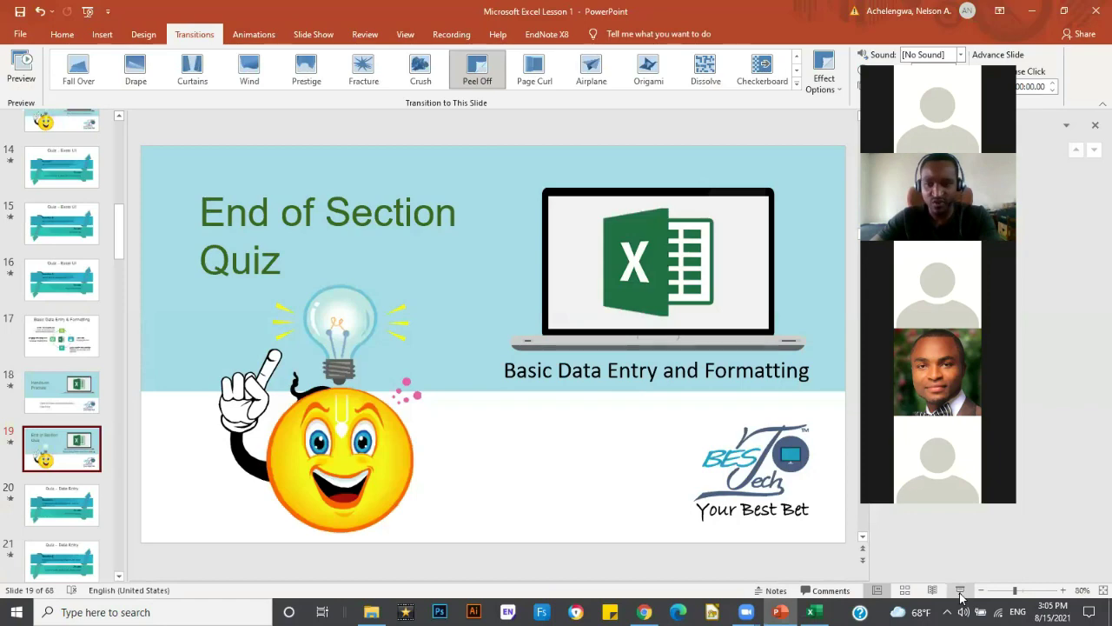